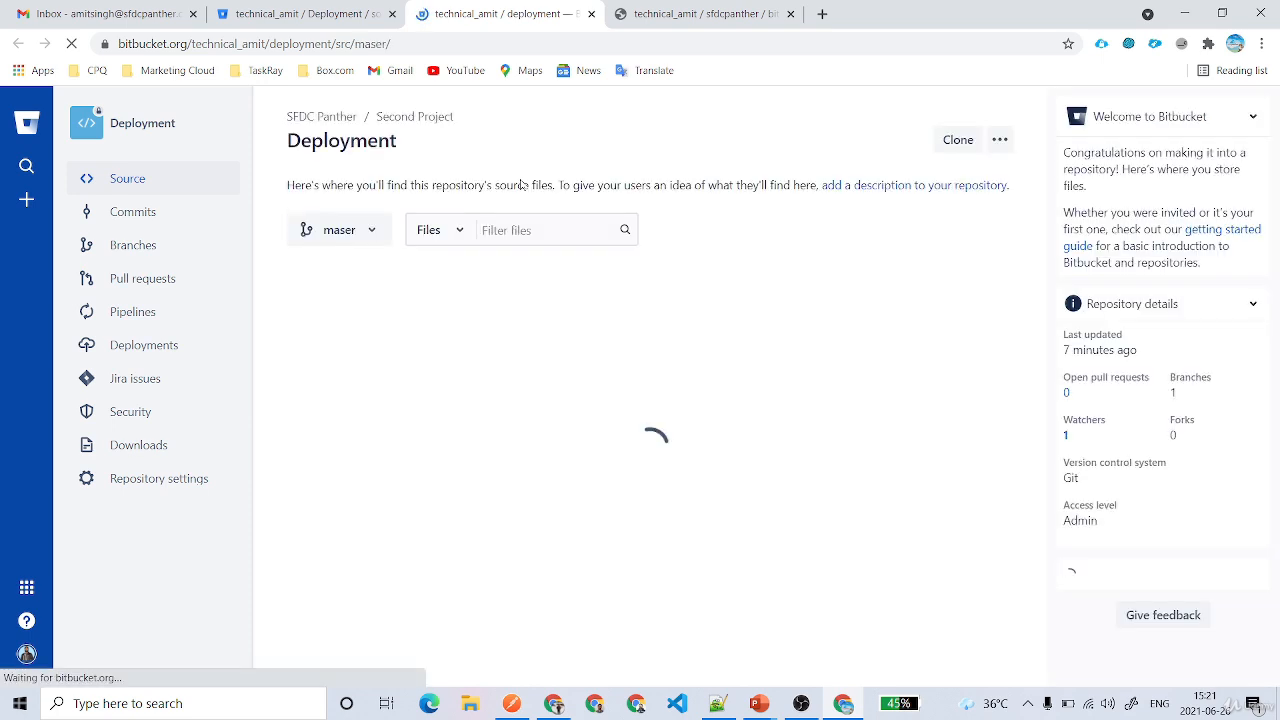
# - Create a branch of type Other named development from maser and return to the repository's branch list
pyautogui.click(338, 258)
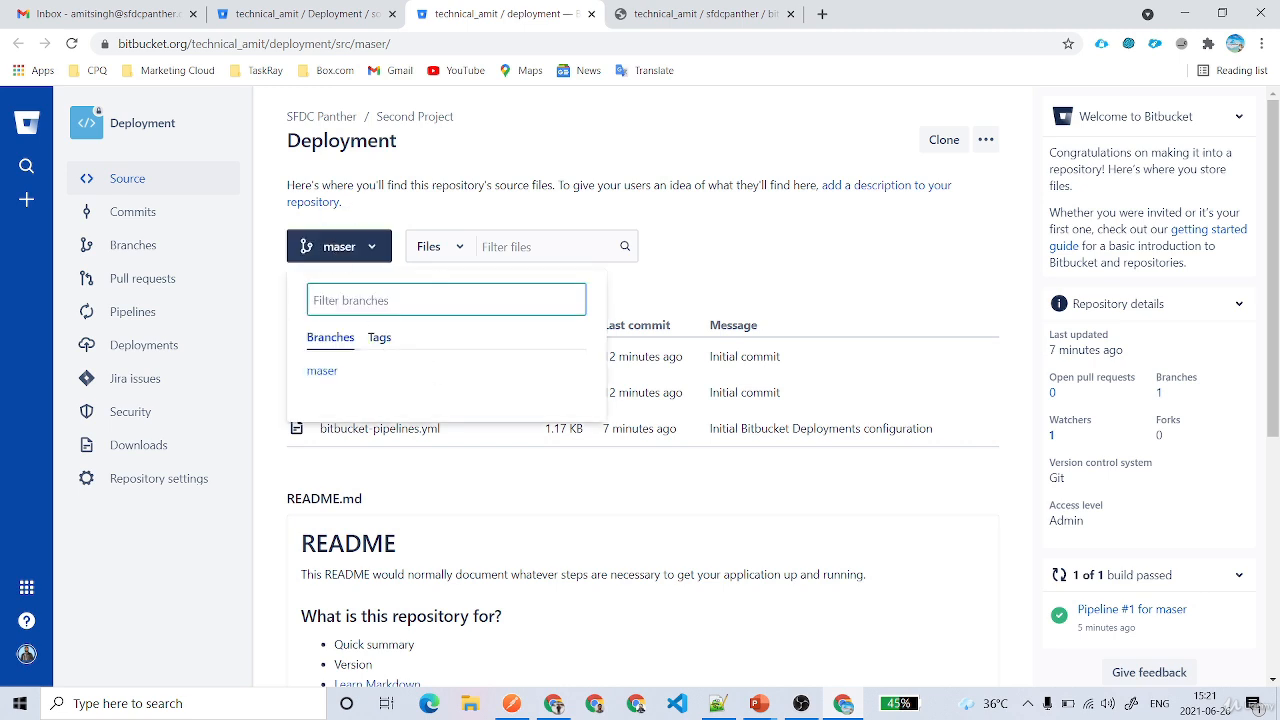
pyautogui.click(149, 253)
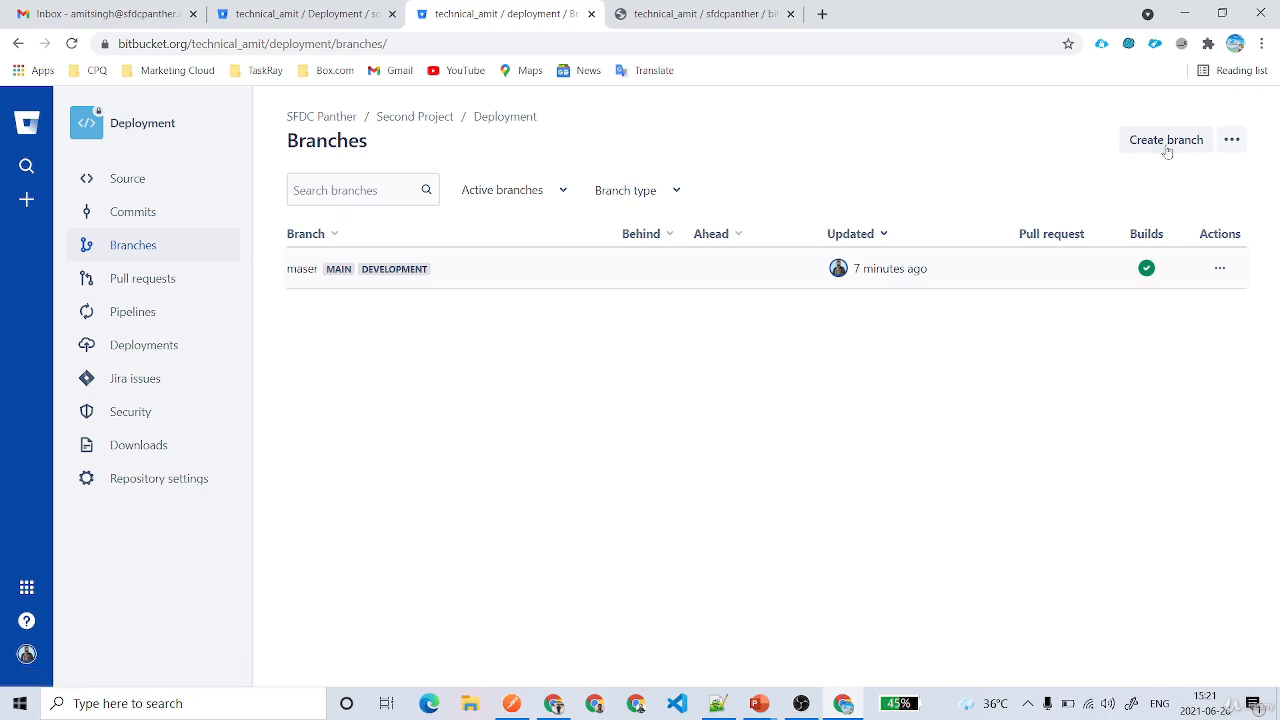
pyautogui.click(1162, 142)
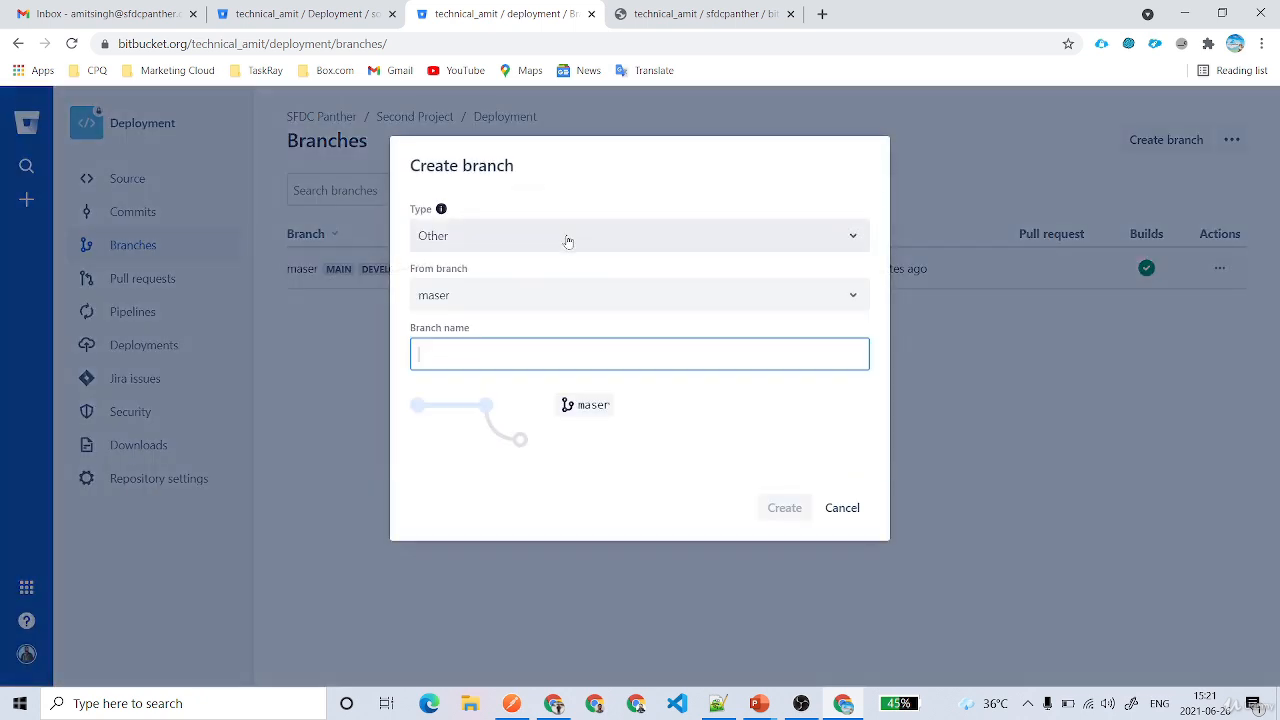
pyautogui.click(491, 237)
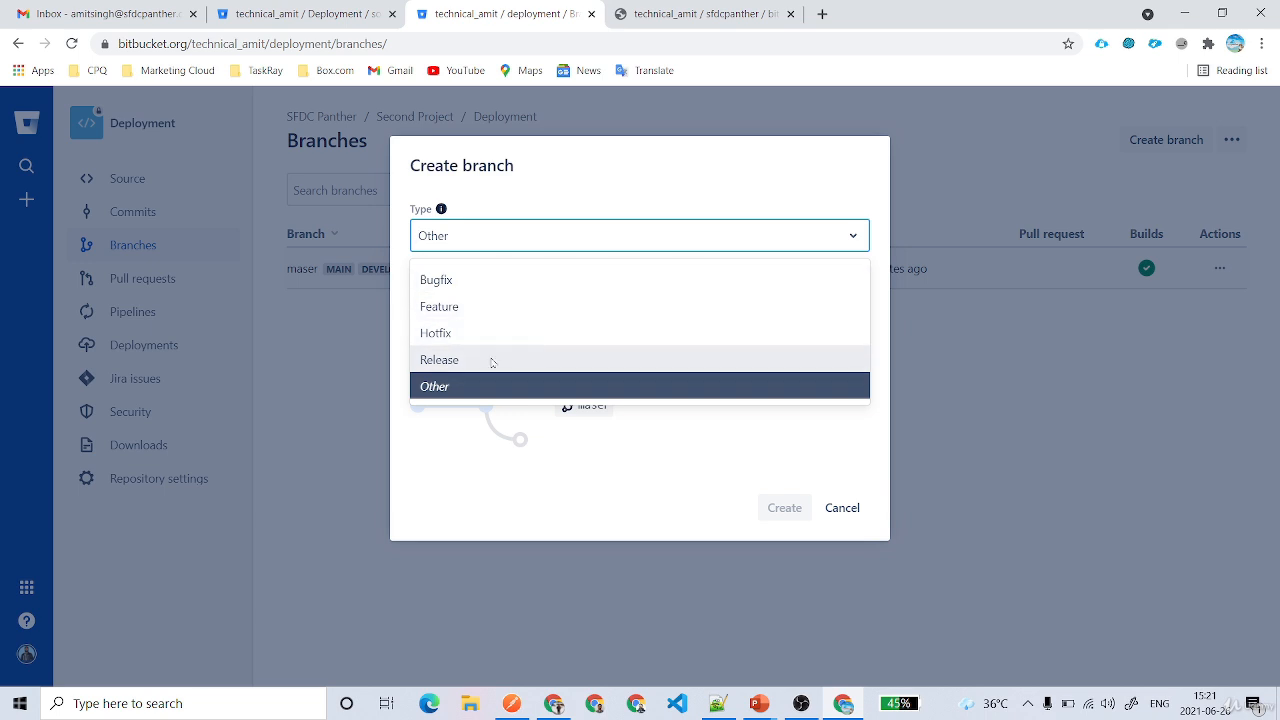
pyautogui.click(548, 200)
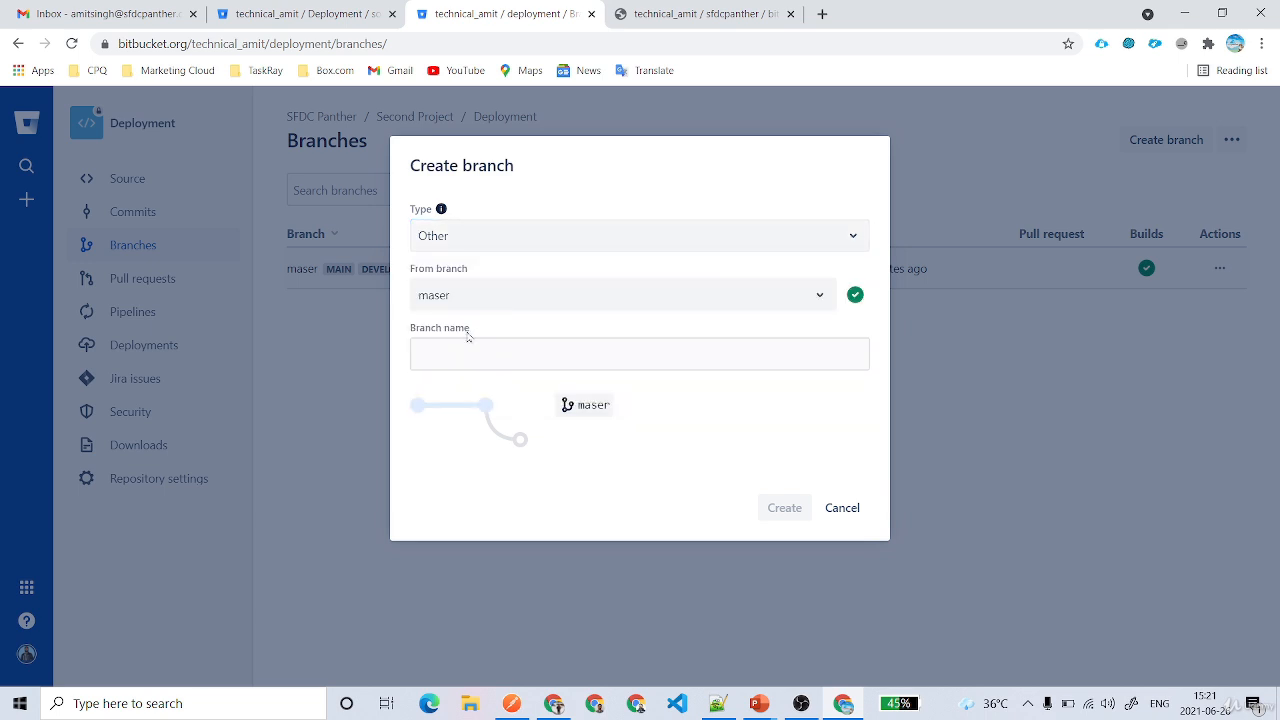
pyautogui.click(451, 368)
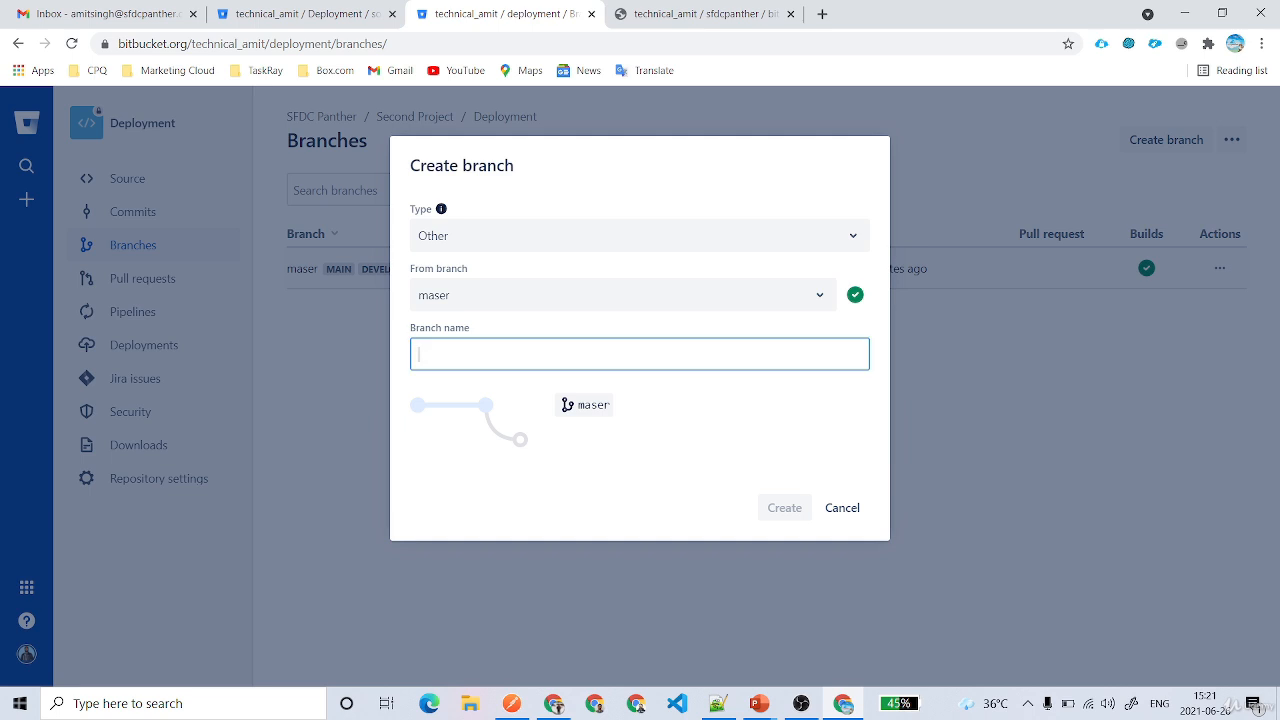
pyautogui.write('development')
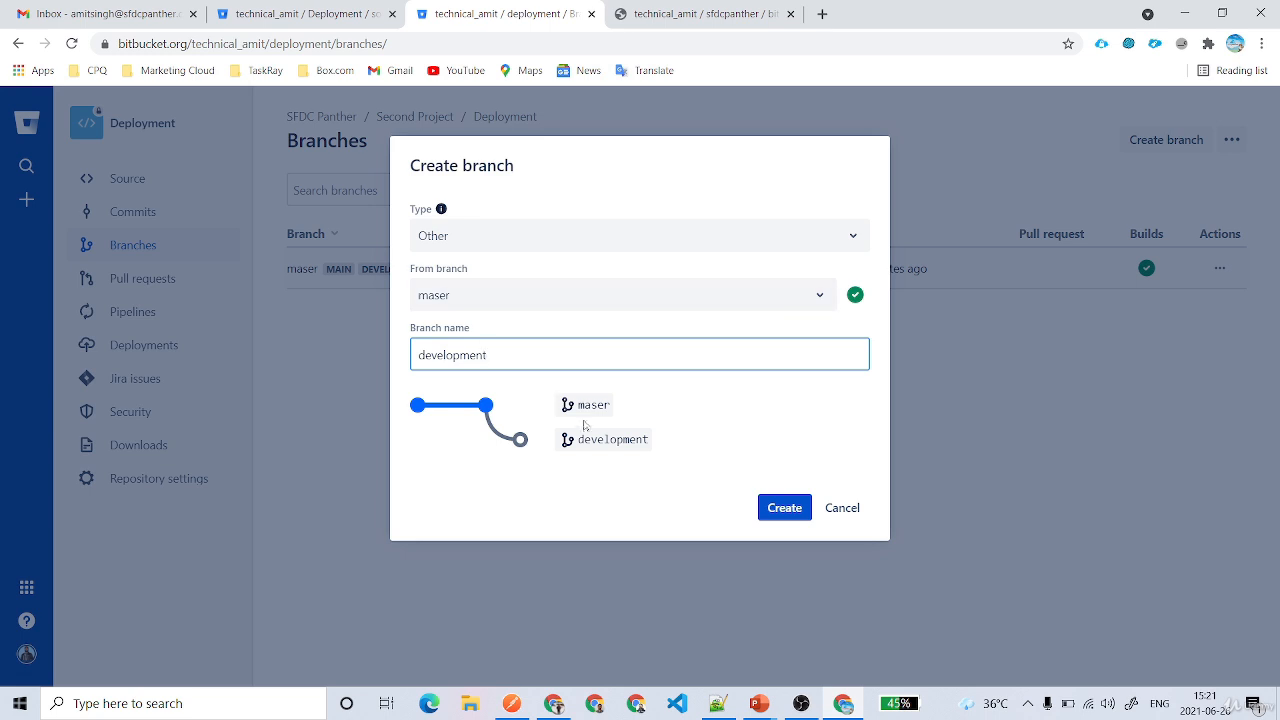
pyautogui.click(779, 508)
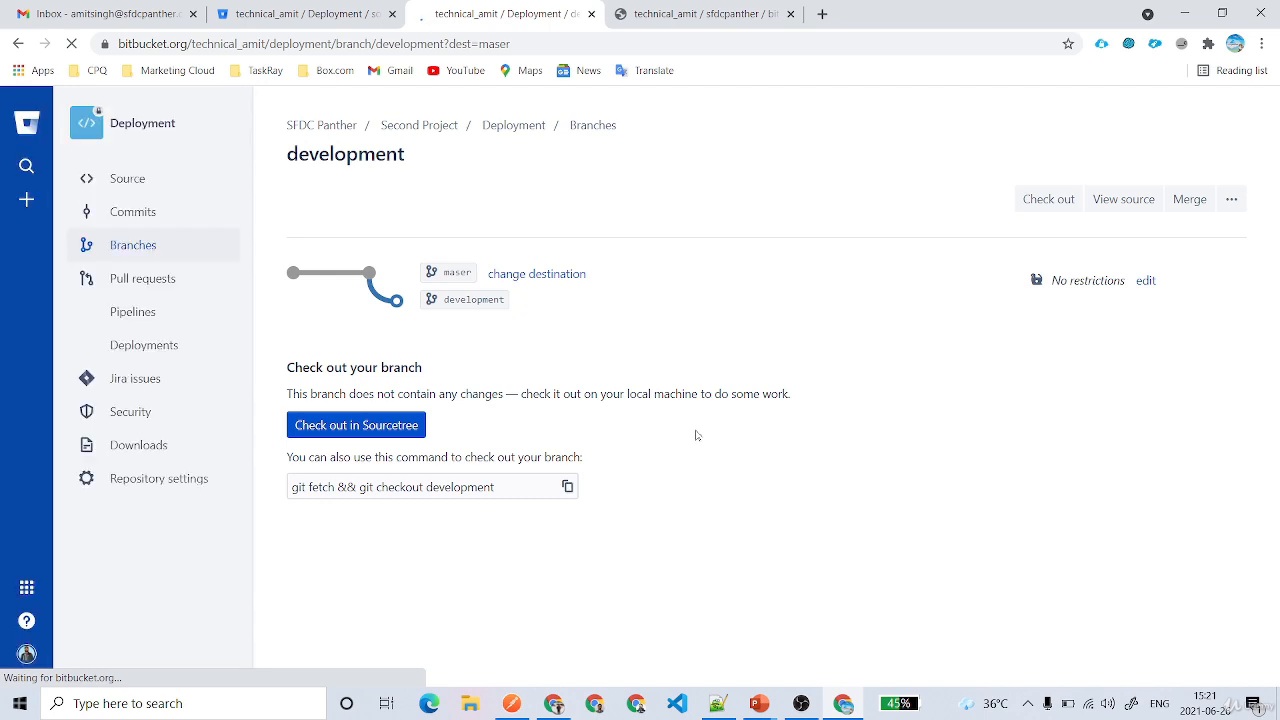
pyautogui.click(147, 247)
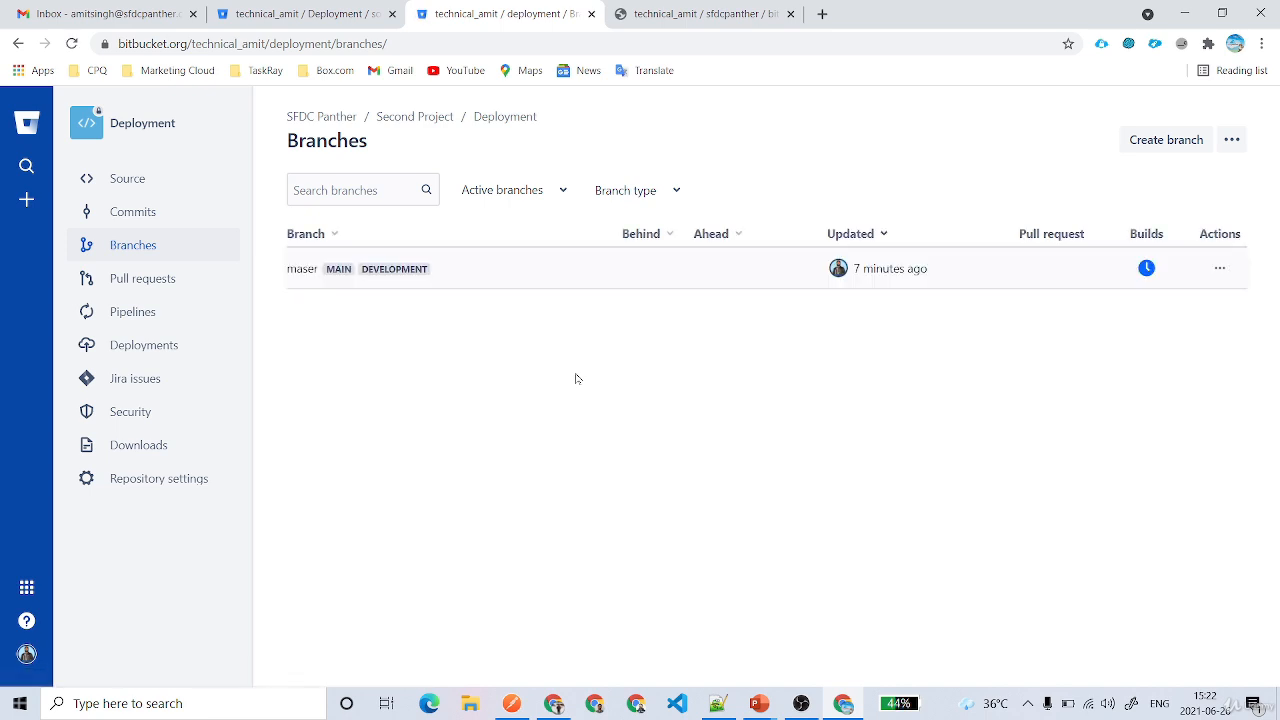
# - Delete the comment above the staging deployment step in the bitbucket-pipelines.yml file open for editing in the other browser tab
pyautogui.click(310, 13)
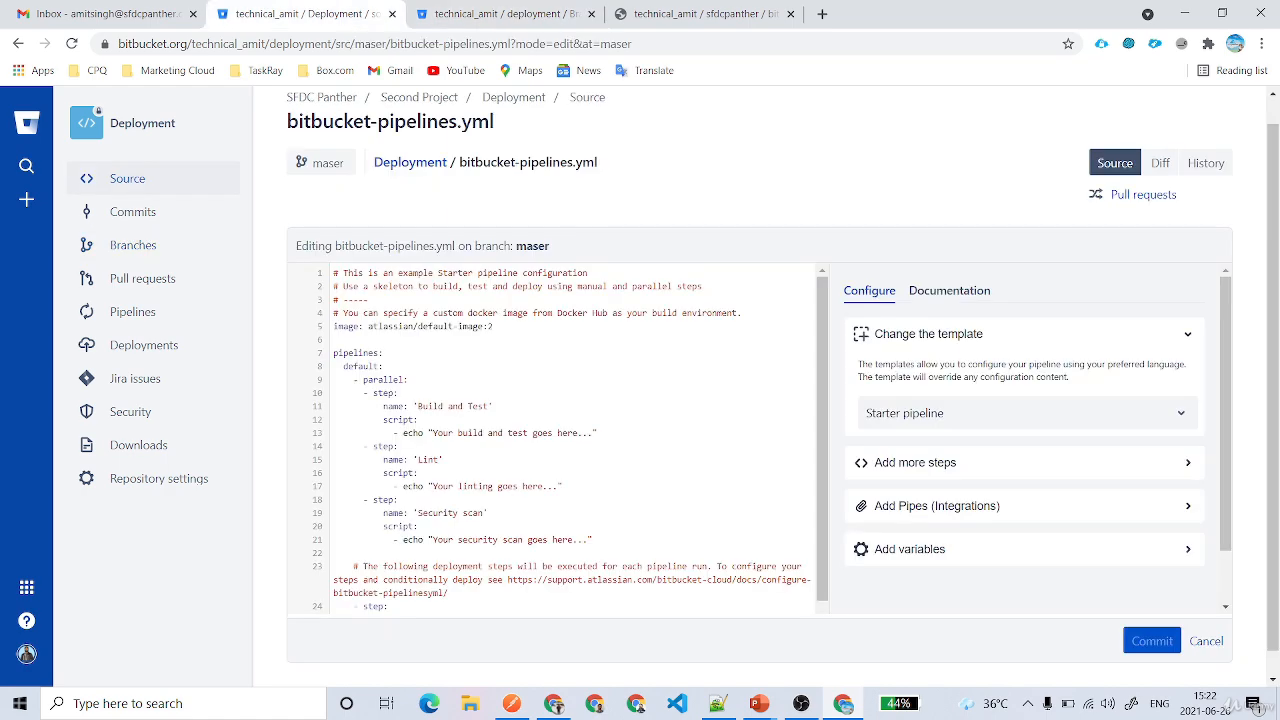
pyautogui.scroll(-2, 571, 440)
pyautogui.scroll(2, 571, 440)
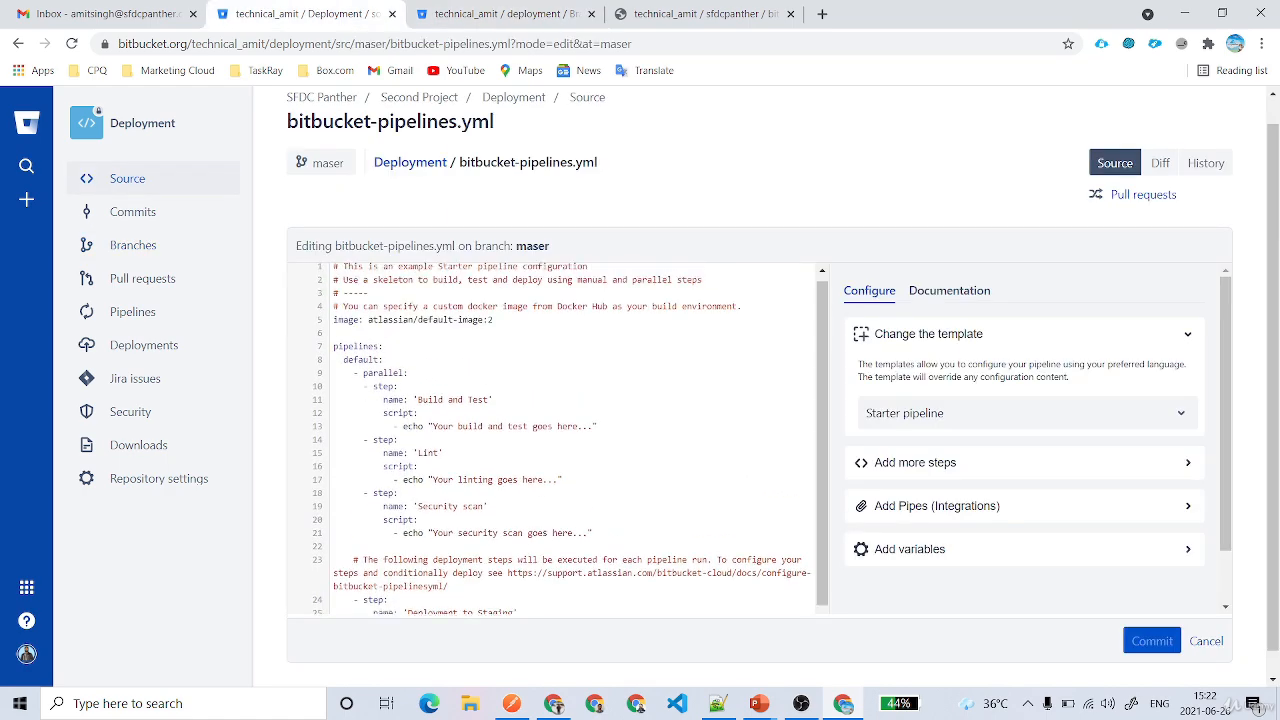
pyautogui.scroll(-2, 571, 440)
pyautogui.moveTo(449, 511); pyautogui.dragTo(309, 492)
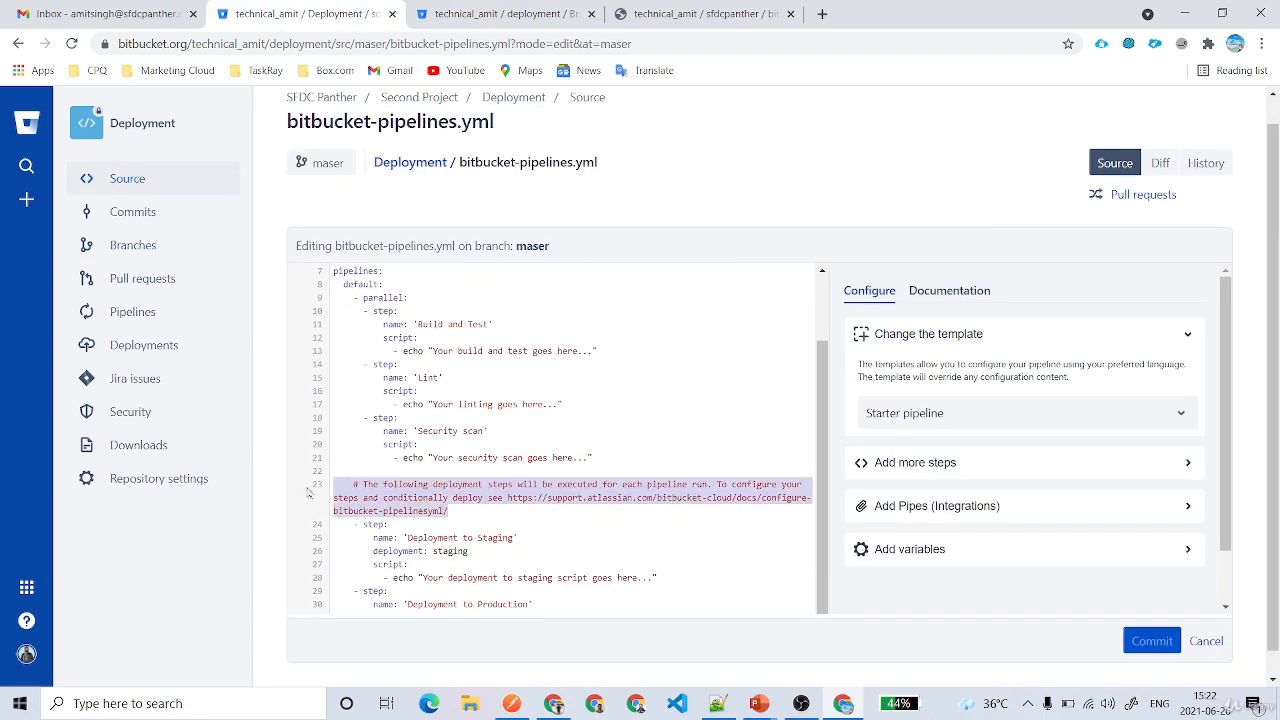
pyautogui.press('BackSpace')
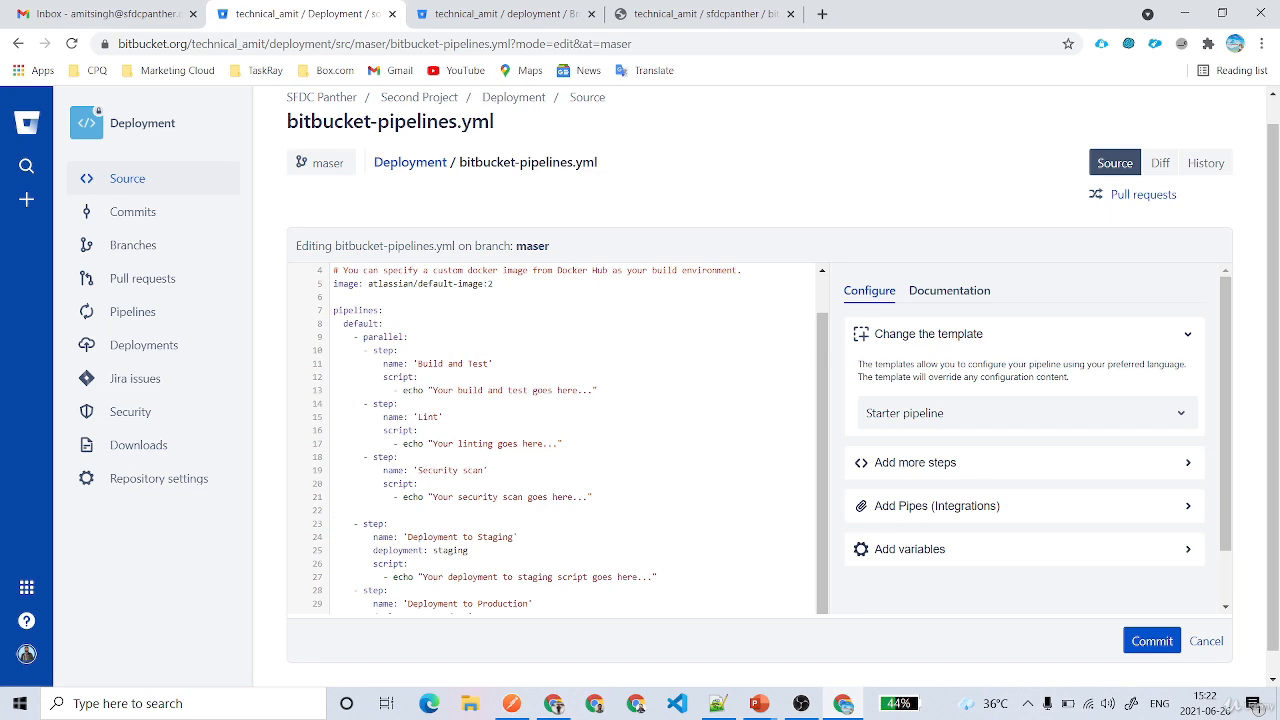
# - Insert a branches section above default with two test-environment steps for development, the second conditioned on changes in "force-app/main/default/**" and "src/**"
pyautogui.moveTo(343, 323); pyautogui.dragTo(340, 510)
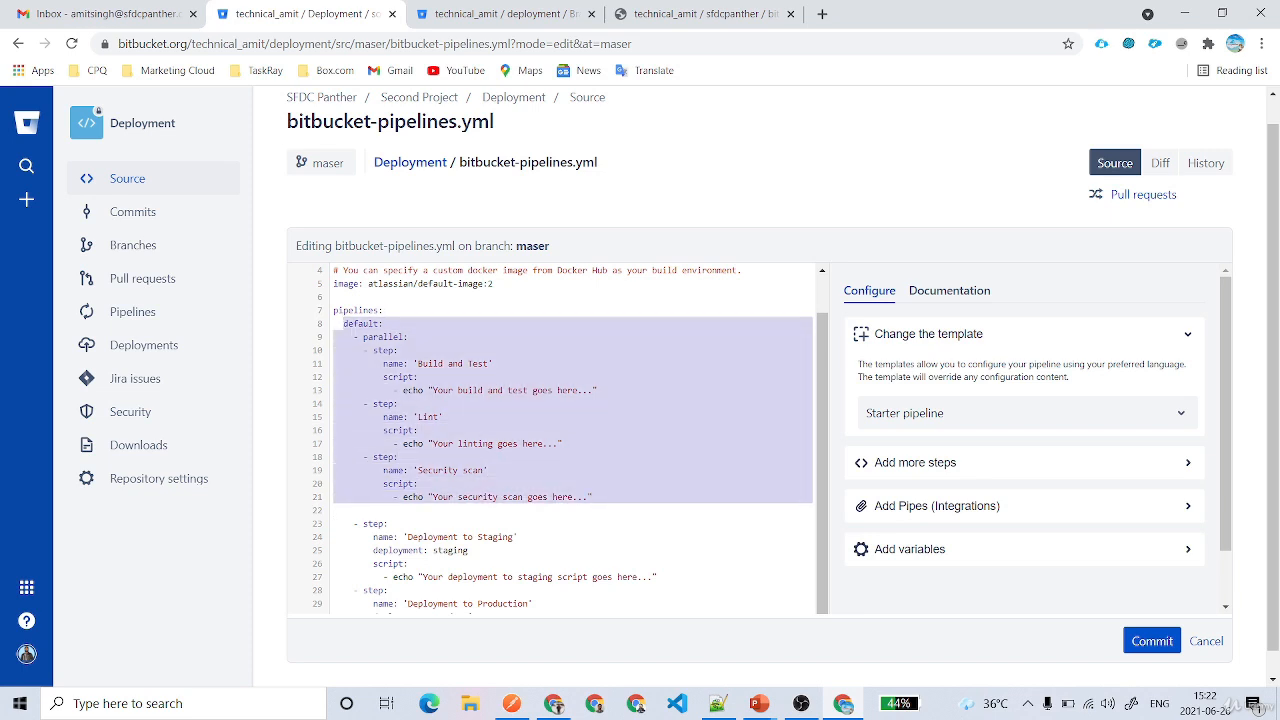
pyautogui.click(390, 523)
pyautogui.scroll(-2, 400, 530)
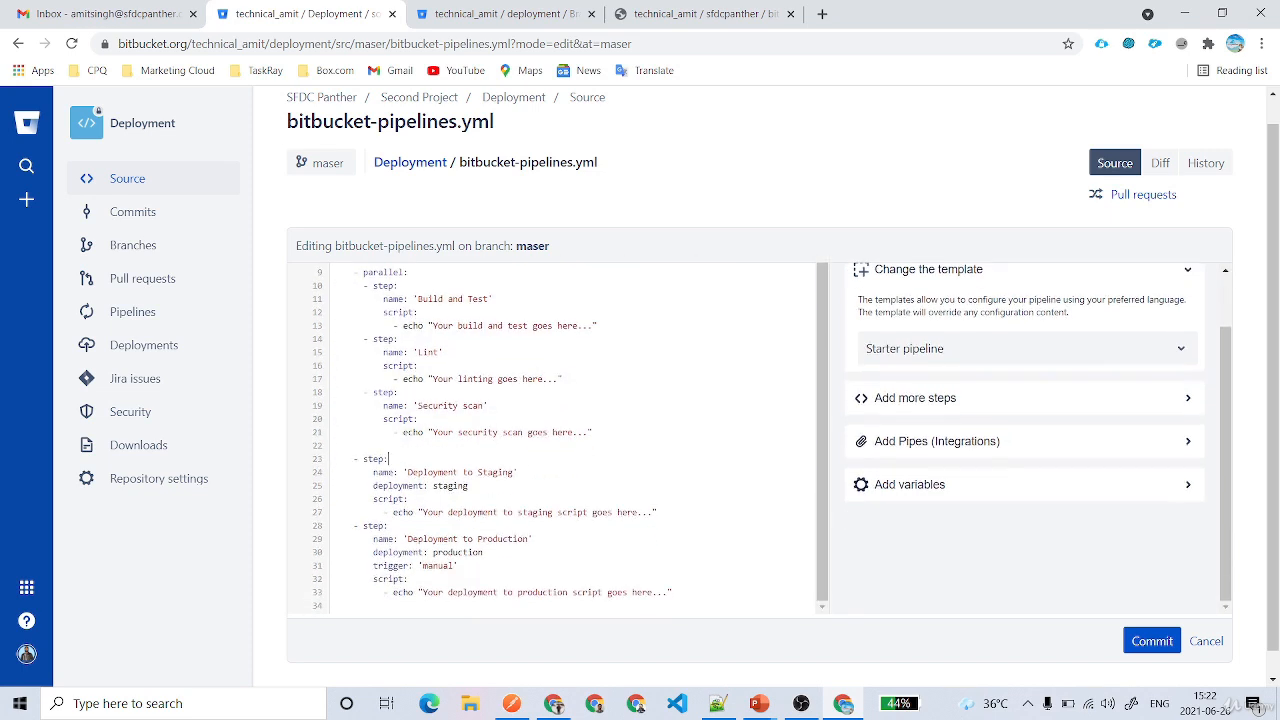
pyautogui.scroll(1, 560, 440)
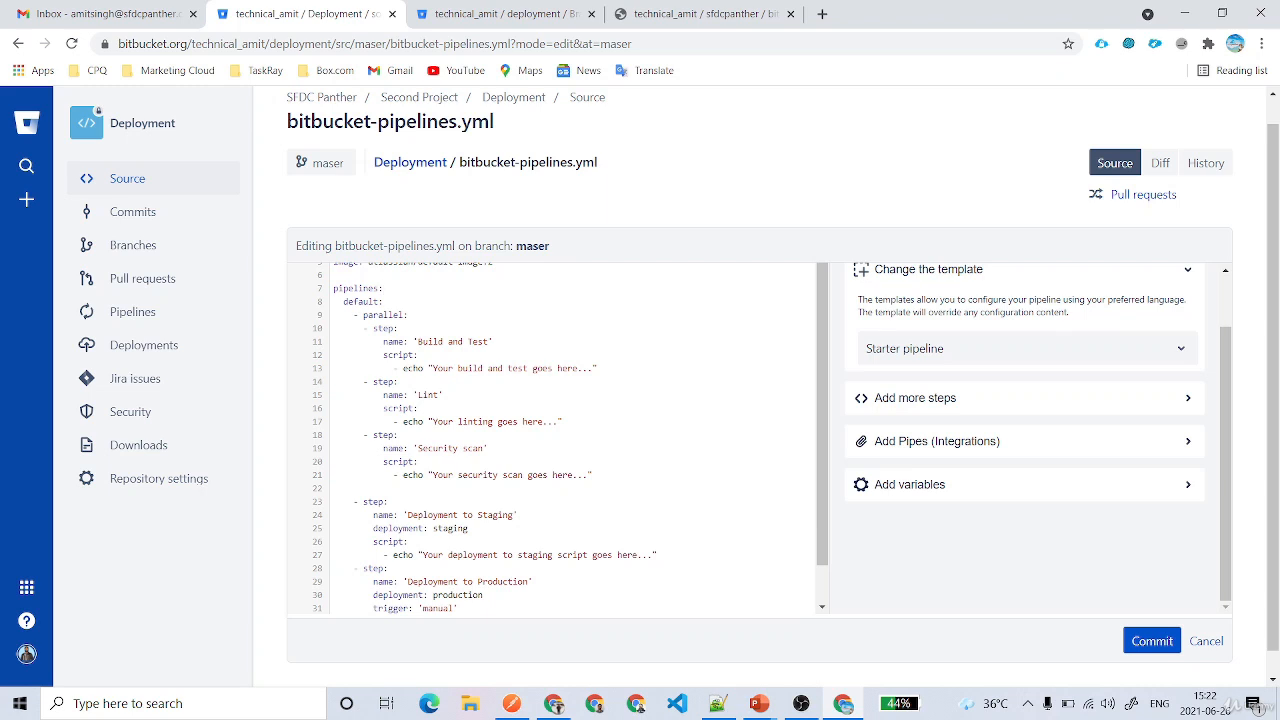
pyautogui.press('Return')
pyautogui.press('Return')
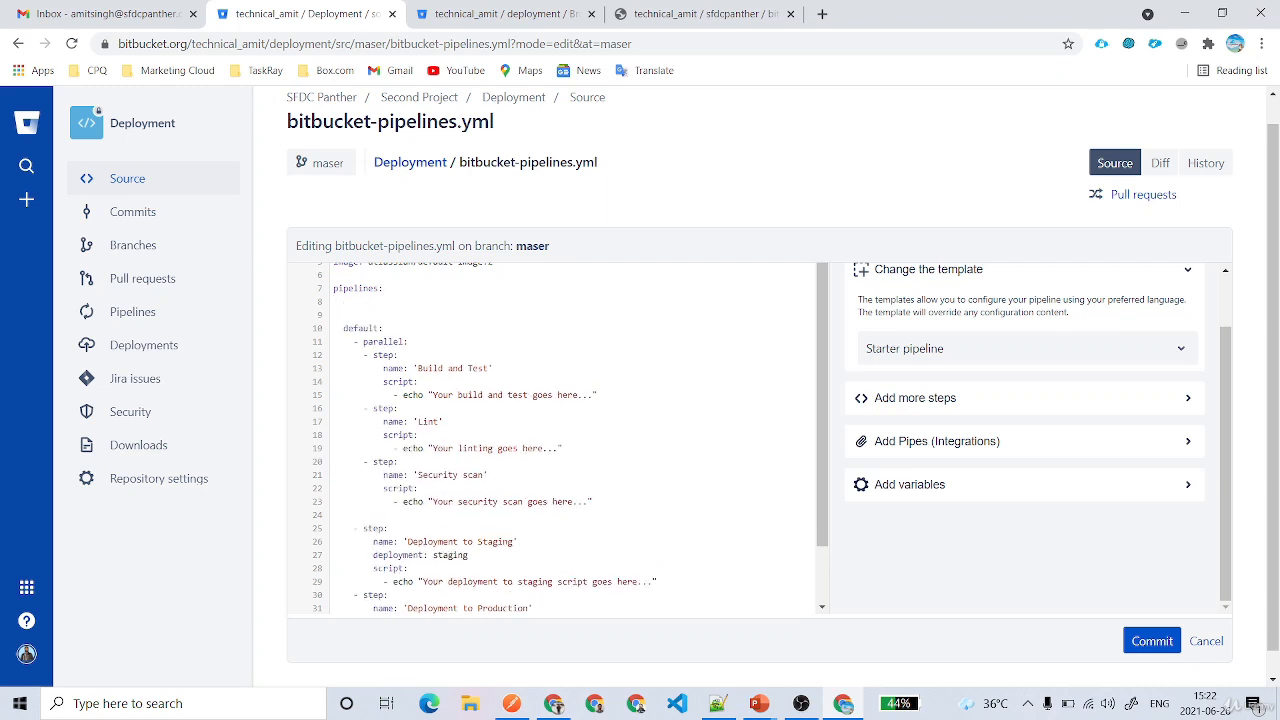
pyautogui.write('branches:     development:       - step:           name: \'Deploy to test environment Message\'           script:           - echo Deploying to test environment       - step:           name: \'Deploy to test environment\'           deployment: test           # run the pipeline if changes were made to any of the actual metadata           condition:               changesets:                   includePaths:                       "force-app/main/default/**"                     - "src/**"')
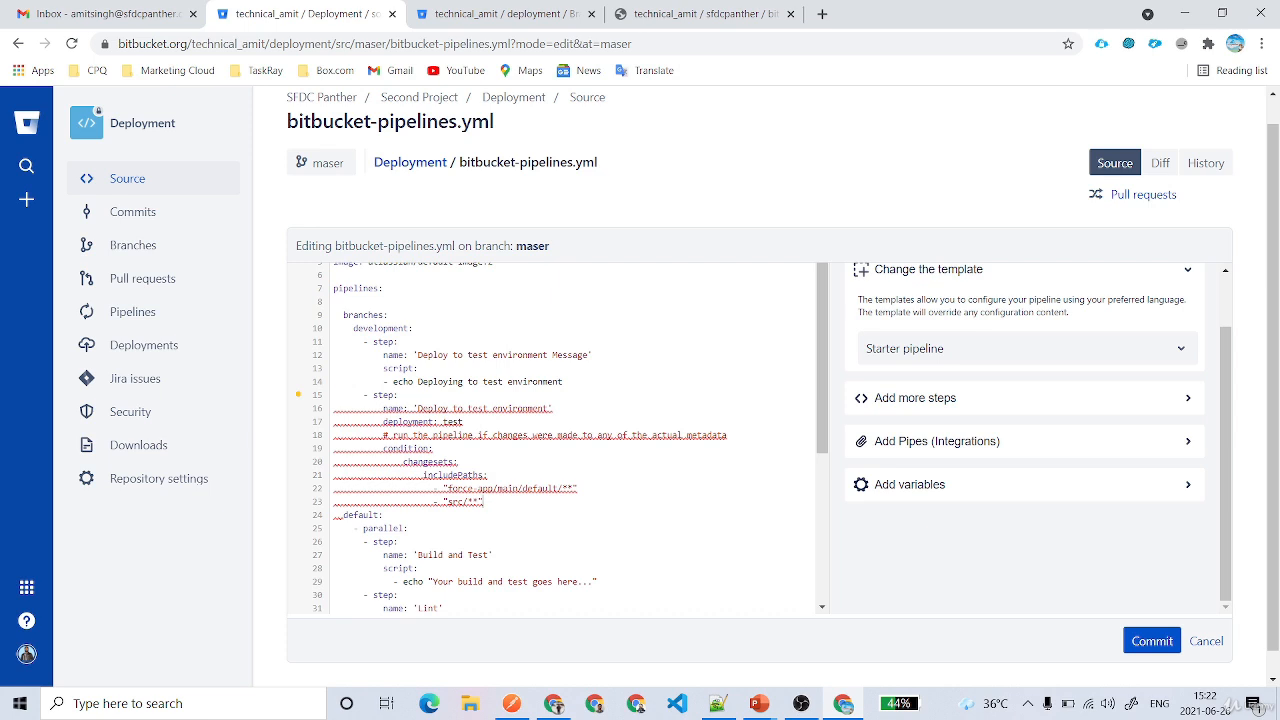
# - Rename the development branch's first step 'Deploy to Development environment Message' and make its echo command output the same quoted text
pyautogui.press('Down')
pyautogui.doubleClick(478, 355)
pyautogui.write('Development')
pyautogui.moveTo(417, 381); pyautogui.dragTo(563, 381)
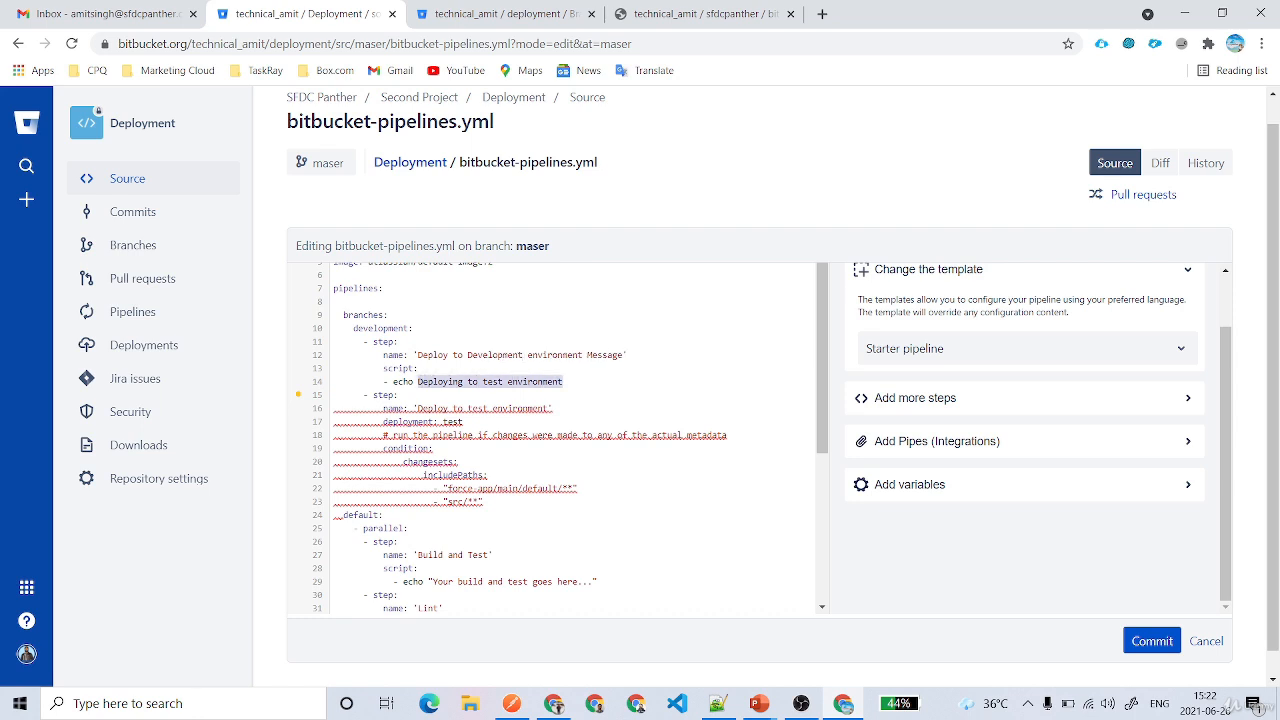
pyautogui.write("'")
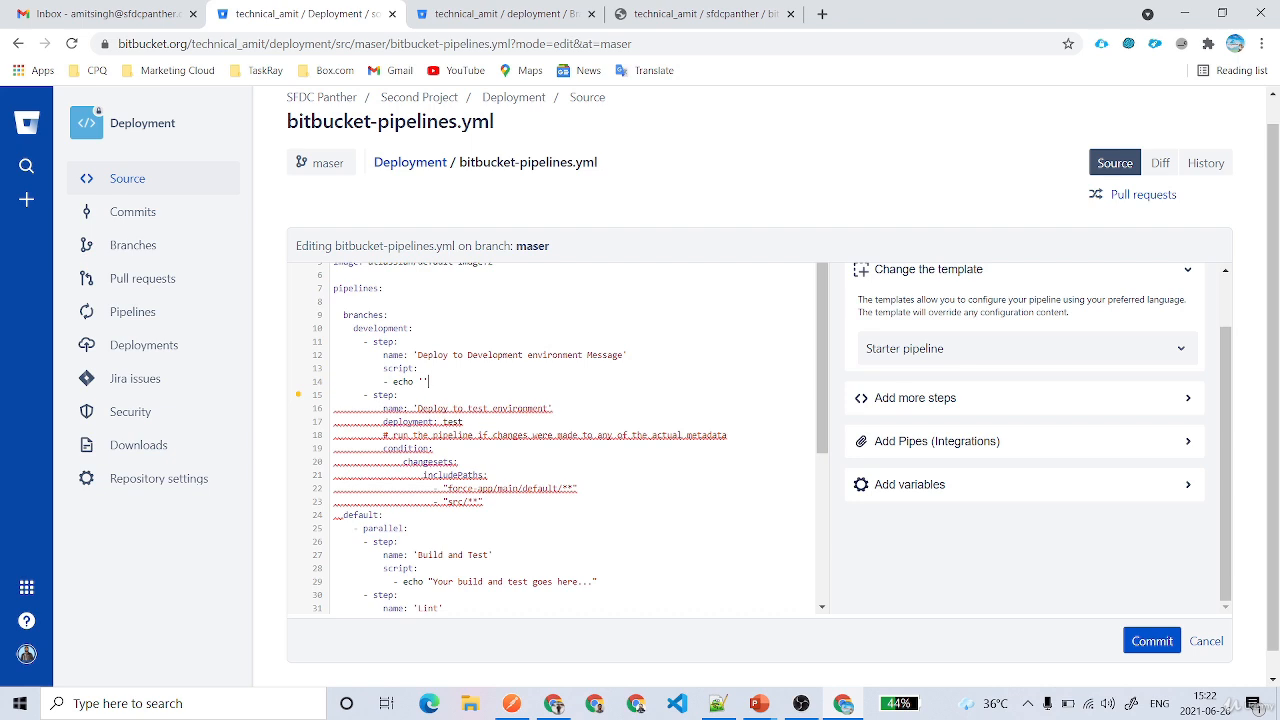
pyautogui.moveTo(418, 355); pyautogui.dragTo(622, 355)
pyautogui.hotkey('ctrl', 'c')
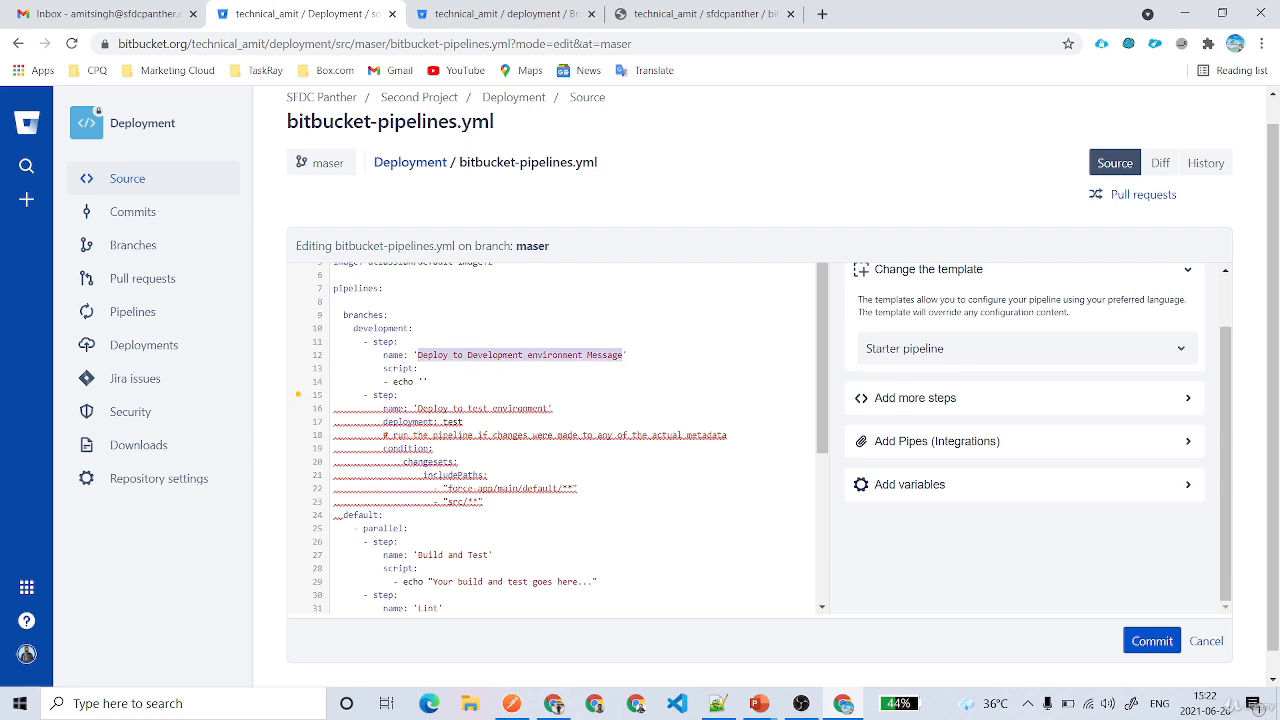
pyautogui.click(423, 381)
pyautogui.hotkey('ctrl', 'v')
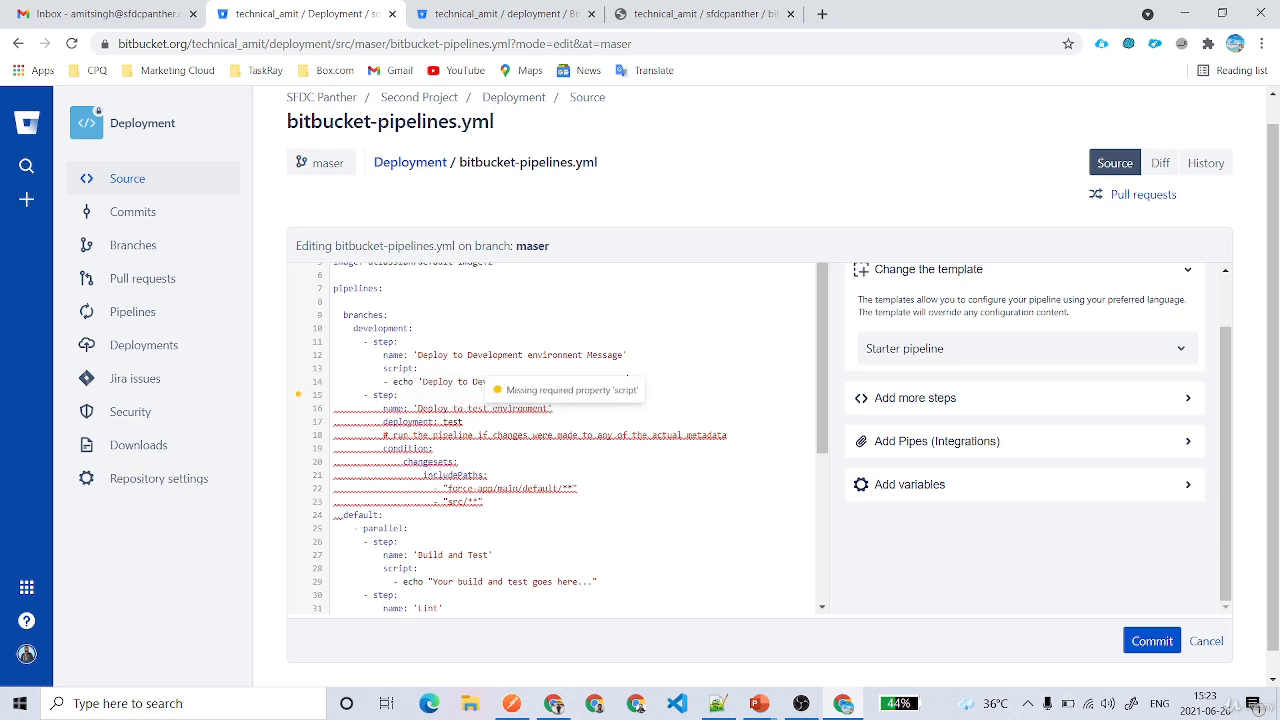
# - Rename the second development step 'Deploy to development environment' and delete its deployment line and the comment about metadata changes
pyautogui.doubleClick(477, 408)
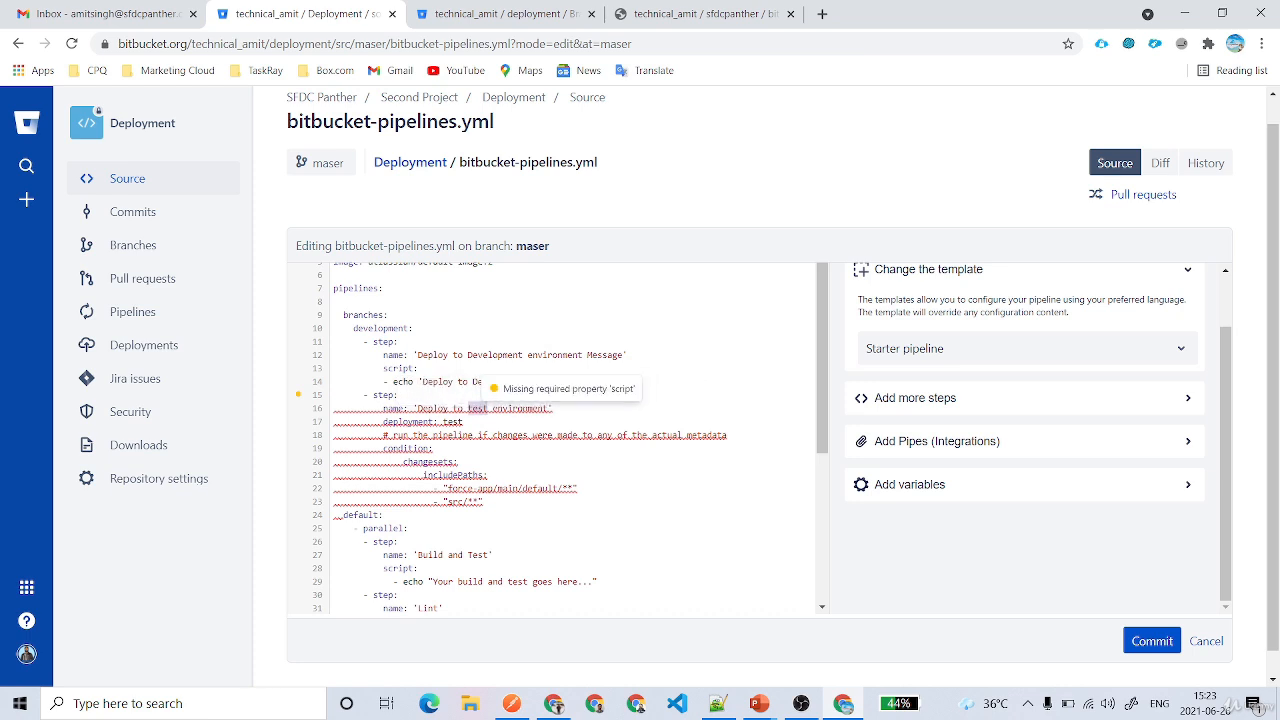
pyautogui.write('development')
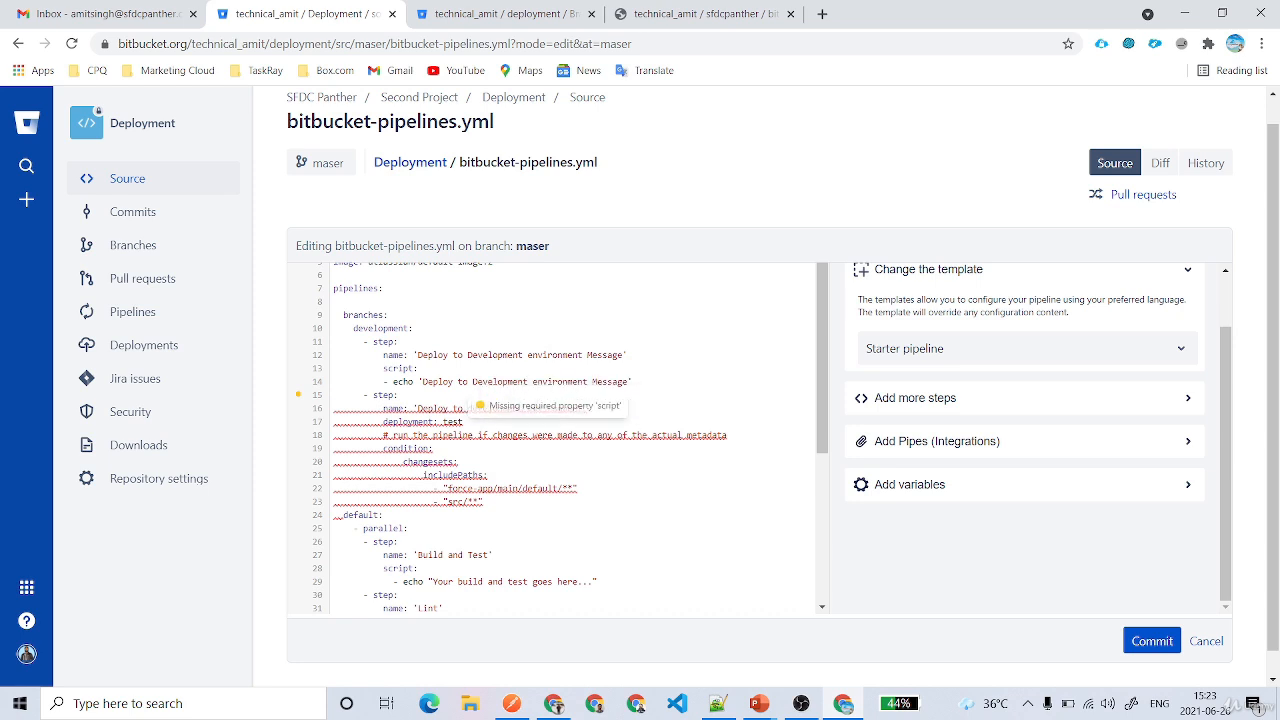
pyautogui.hotkey('shift', 'Down')
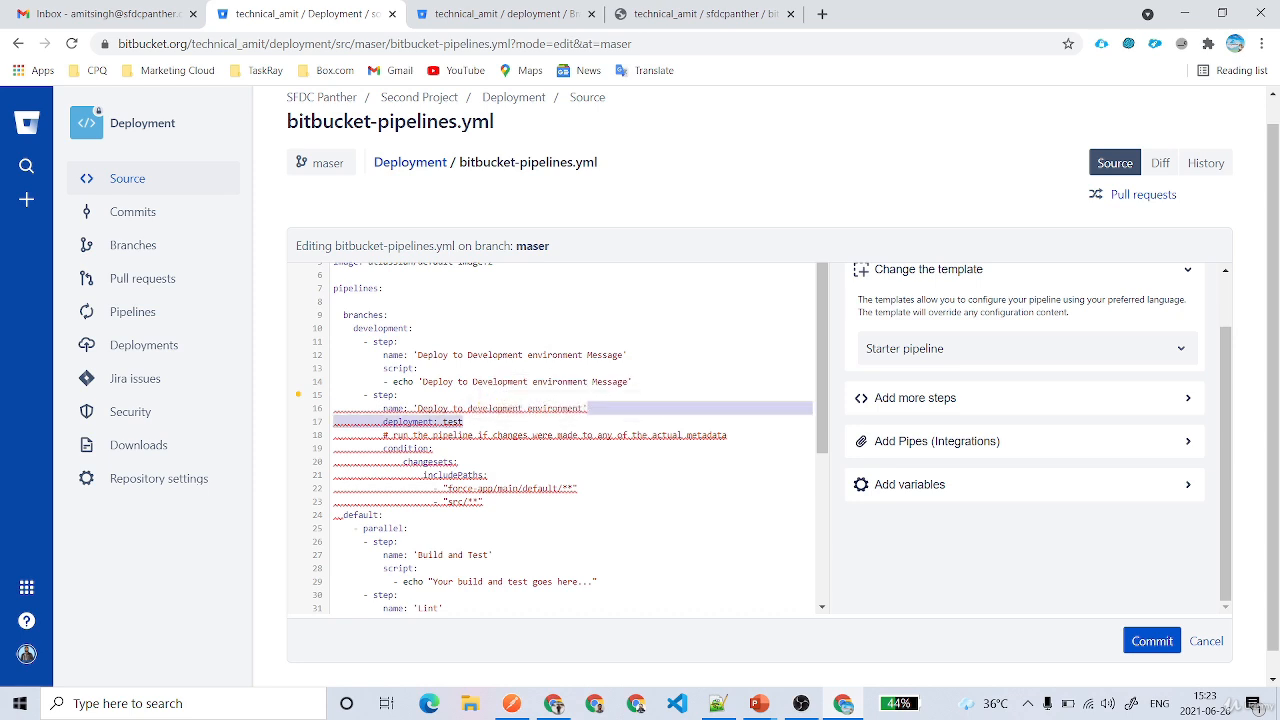
pyautogui.press('BackSpace')
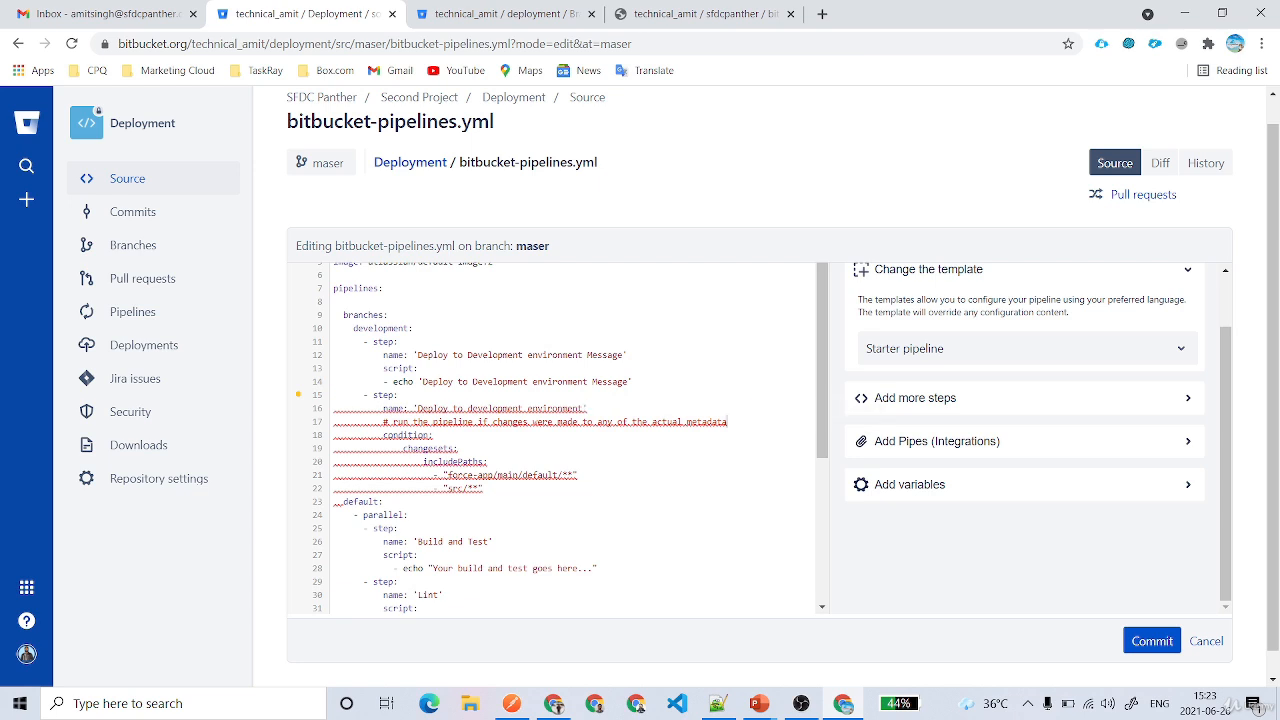
pyautogui.hotkey('shift', 'Down')
pyautogui.press('BackSpace')
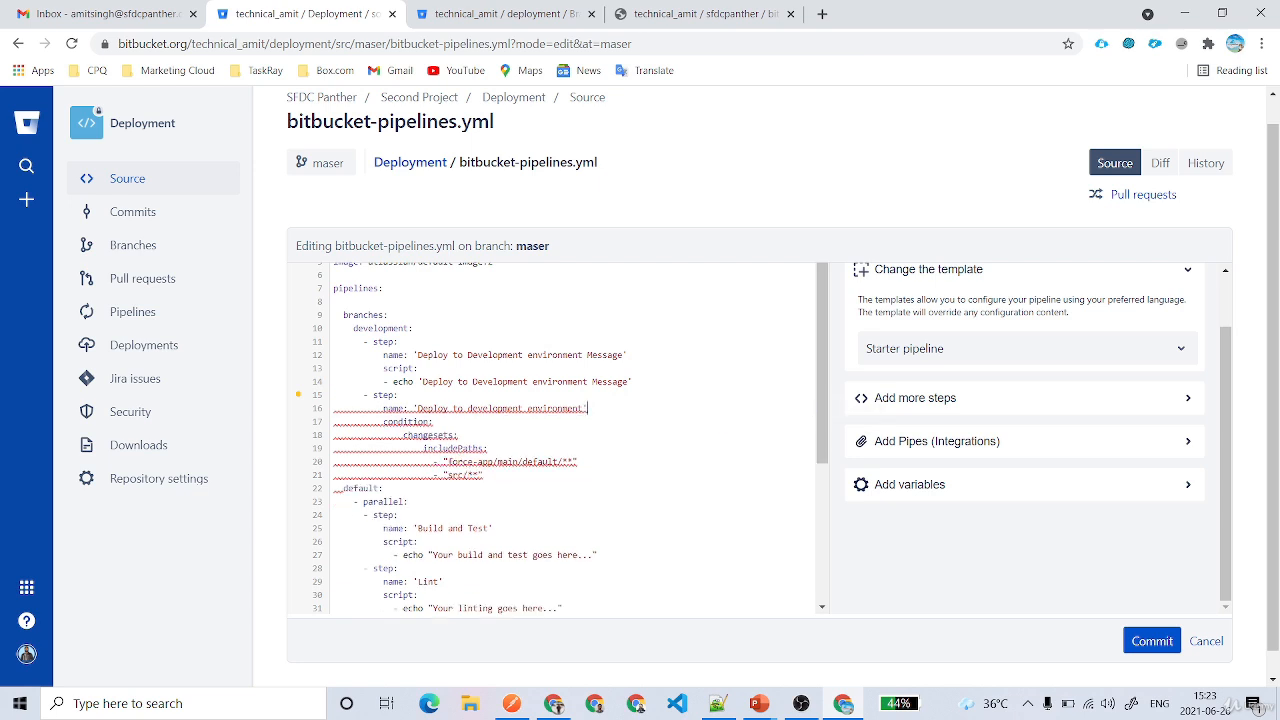
# - Add a "- script:" entry below the second development step's condition block, containing the command - echo 'Simple Script'
pyautogui.hotkey('shift', 'Up')
pyautogui.hotkey('shift', 'Up')
pyautogui.hotkey('shift', 'Up')
pyautogui.hotkey('shift', 'Up')
pyautogui.hotkey('shift', 'Up')
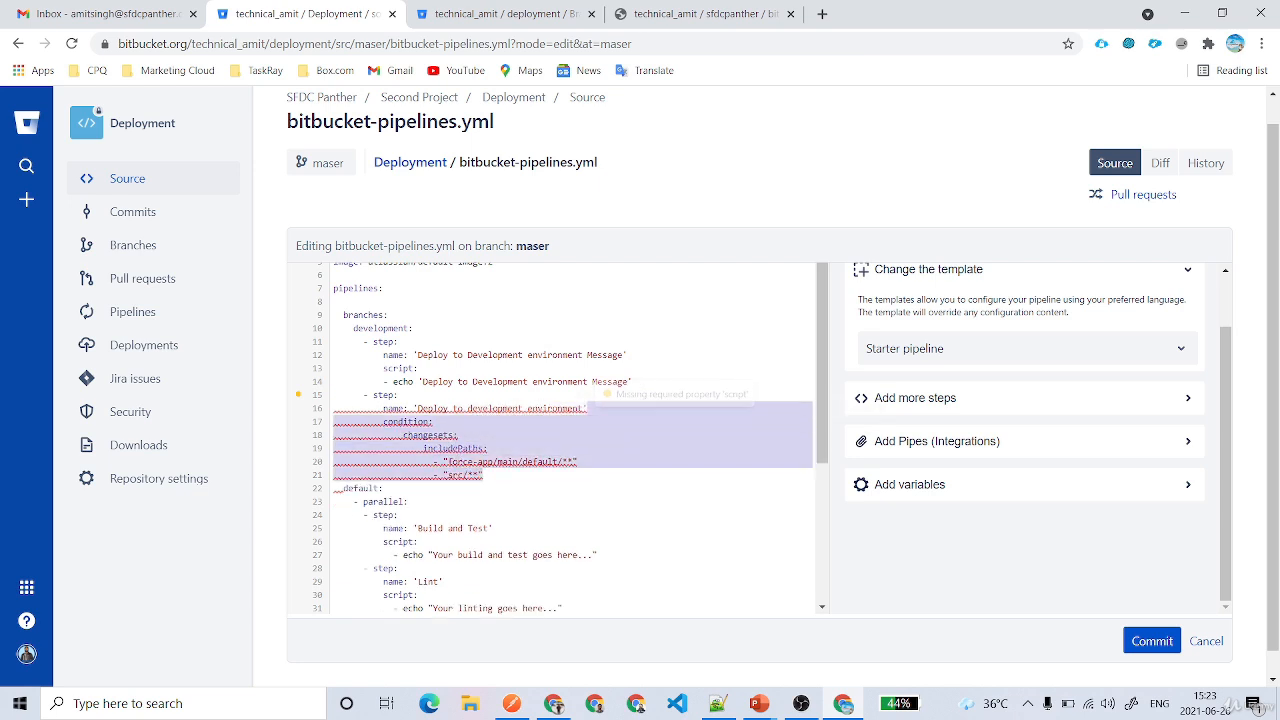
pyautogui.click(516, 475)
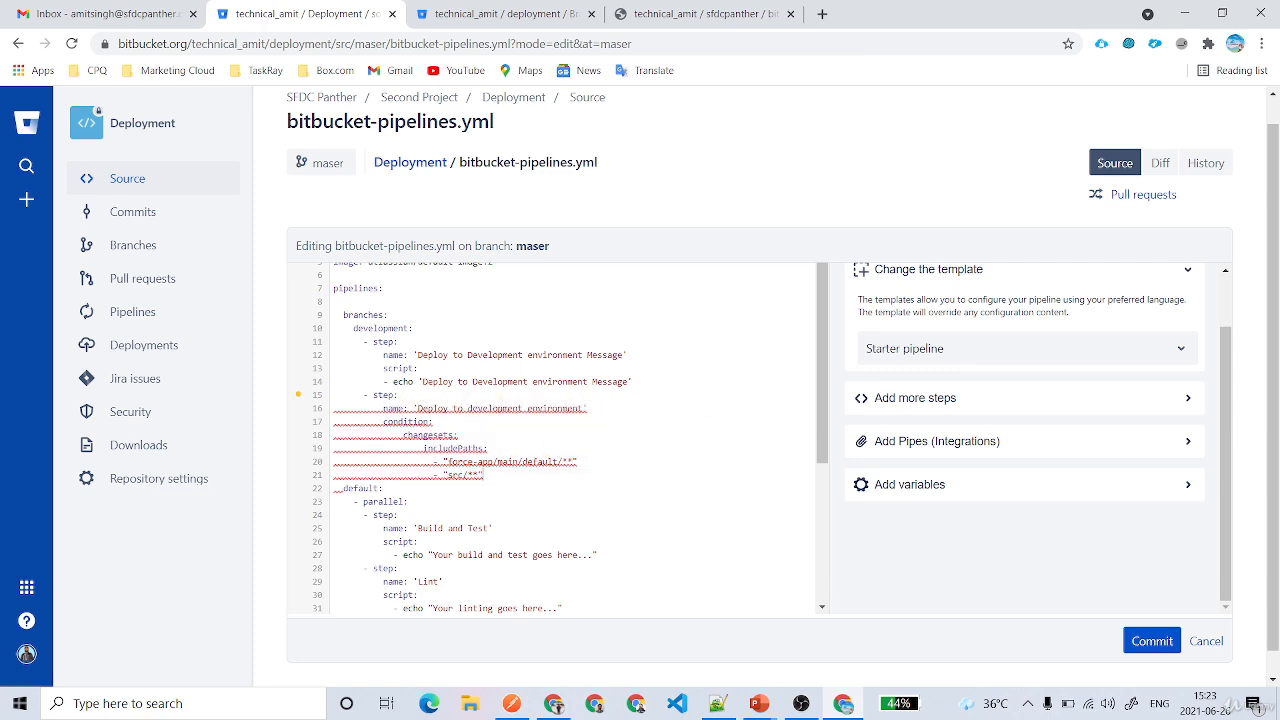
pyautogui.press('Return')
pyautogui.press('BackSpace')
pyautogui.press('BackSpace')
pyautogui.press('BackSpace')
pyautogui.press('BackSpace')
pyautogui.press('BackSpace')
pyautogui.press('BackSpace')
pyautogui.press('BackSpace')
pyautogui.press('BackSpace')
pyautogui.press('BackSpace')
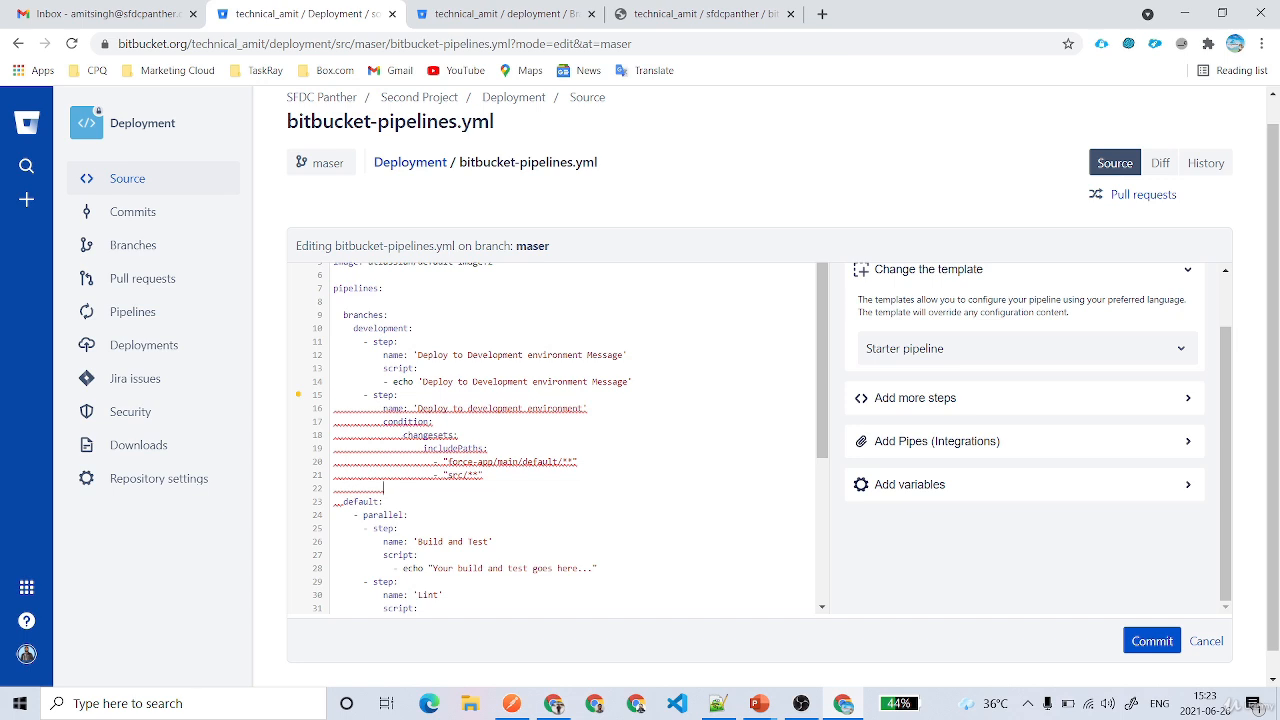
pyautogui.write('- script:')
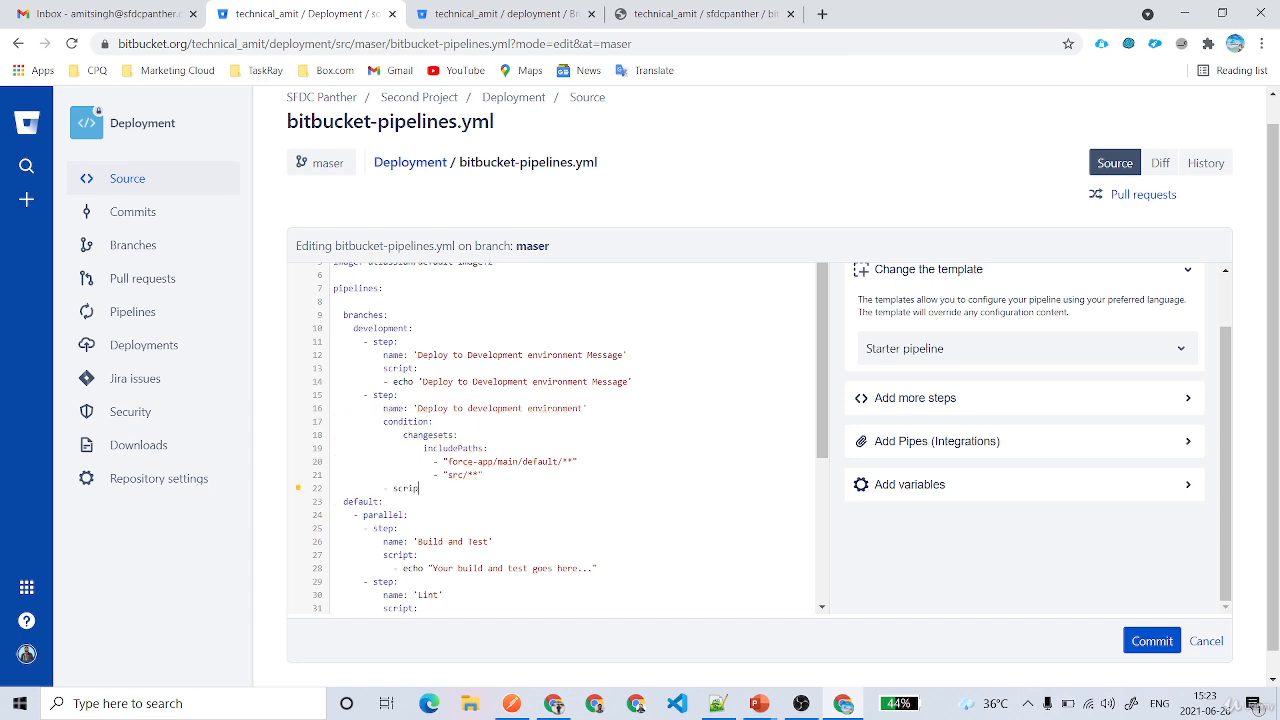
pyautogui.press('Return')
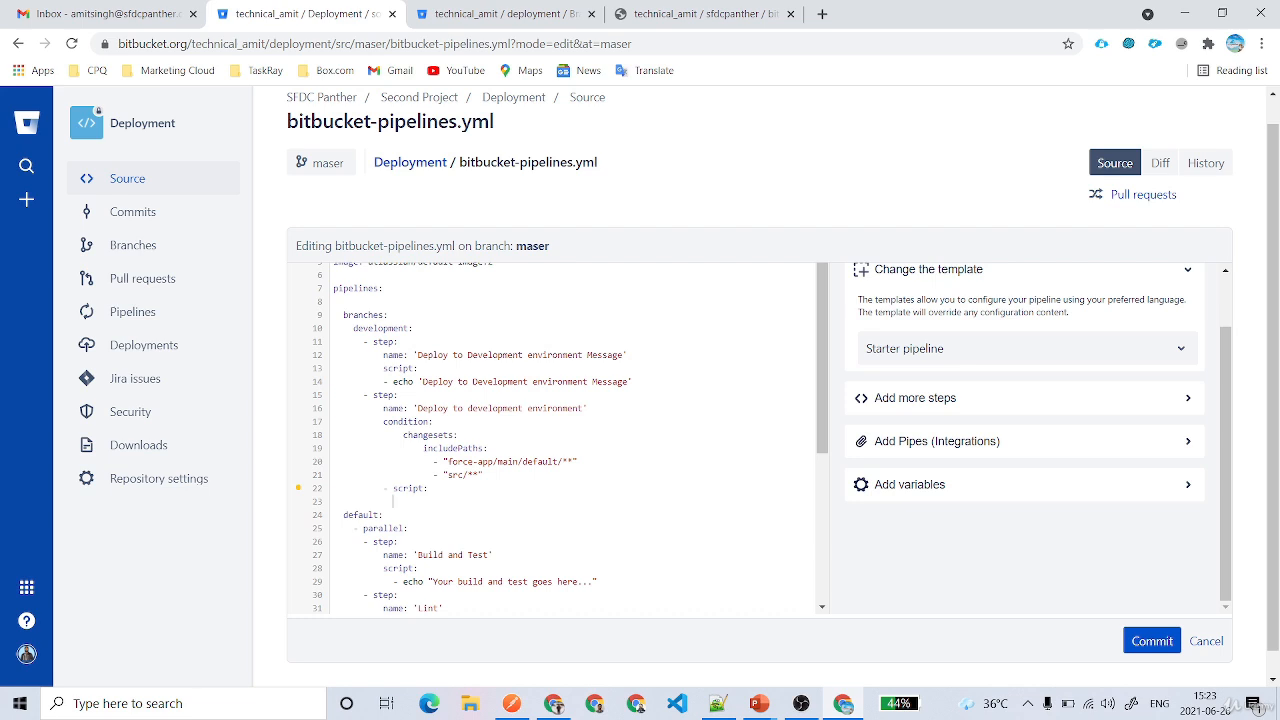
pyautogui.write("- echo 'Simple Script'")
# - Remove the dash before the second development step's script key, align it with condition, and add a new line below the echo command
pyautogui.moveTo(297, 488)
pyautogui.click(388, 488)
pyautogui.press('BackSpace')
pyautogui.press('BackSpace')
pyautogui.press('BackSpace')
pyautogui.press('BackSpace')
pyautogui.moveTo(301, 495)
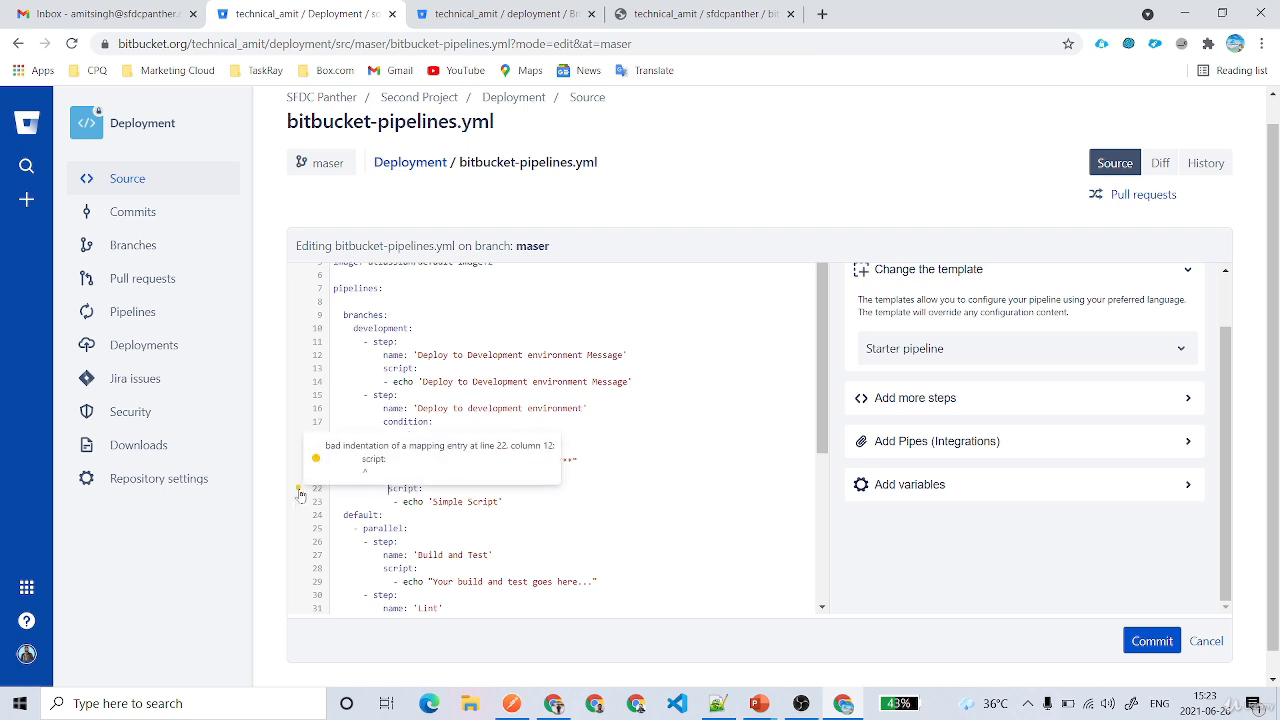
pyautogui.press('BackSpace')
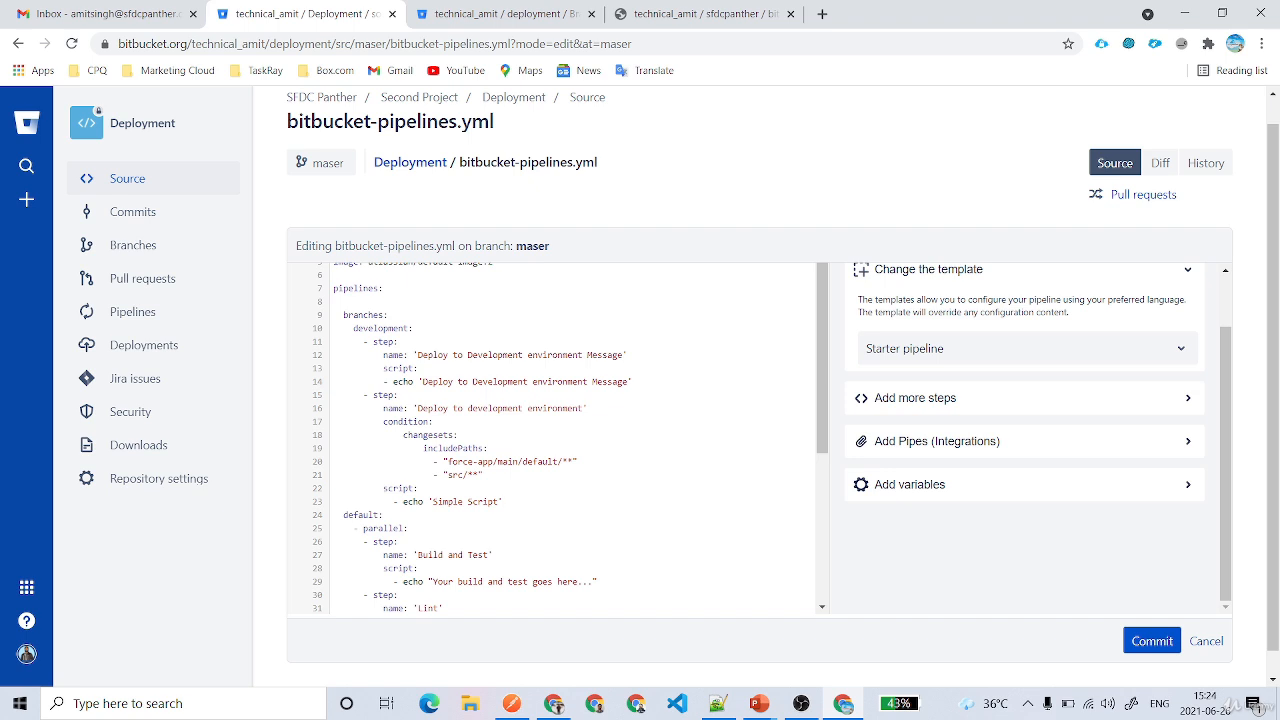
pyautogui.press('Return')
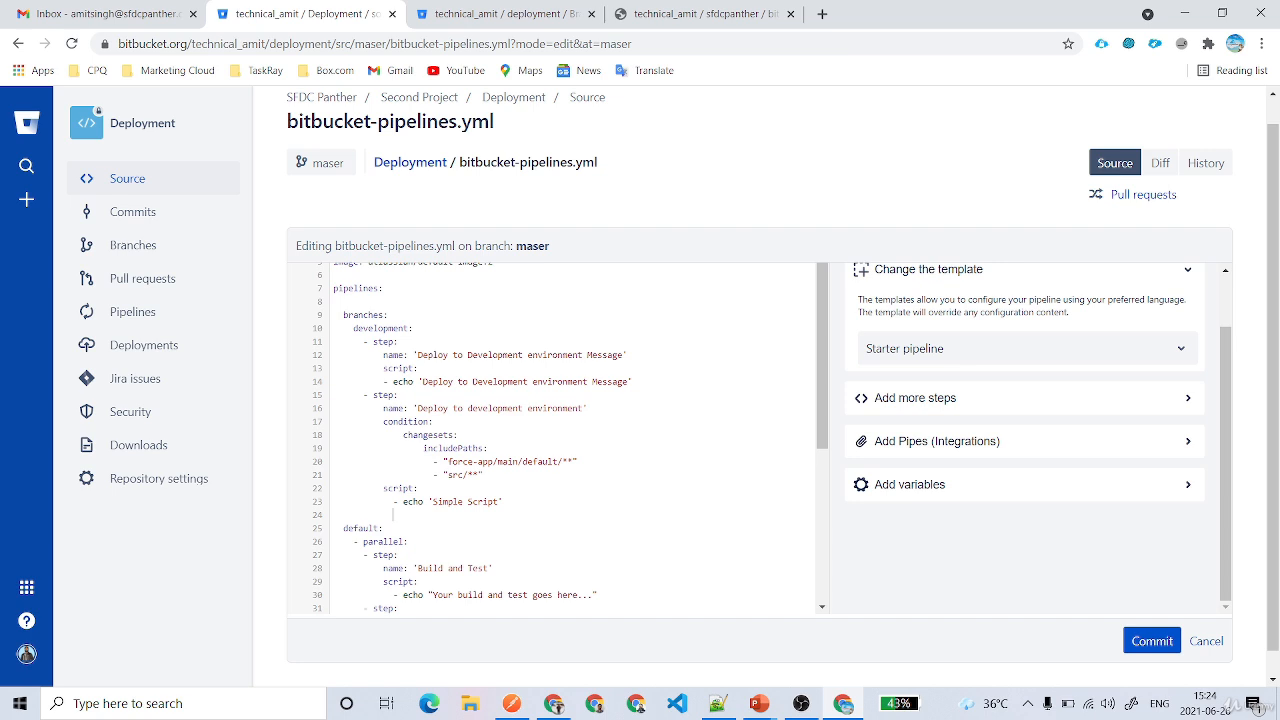
# - Examine the development branch key, its first step's name and echo command, and the second step's name
pyautogui.moveTo(353, 328); pyautogui.dragTo(413, 328)
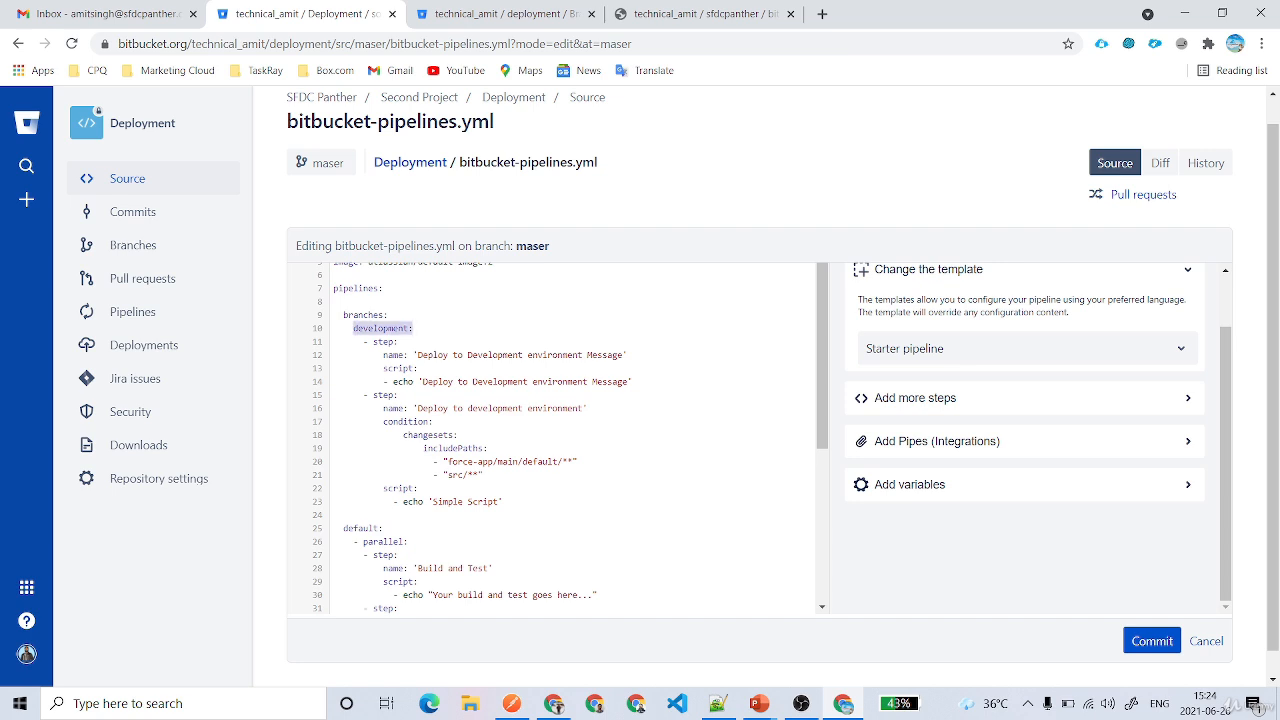
pyautogui.click(449, 354)
pyautogui.moveTo(363, 341); pyautogui.dragTo(630, 381)
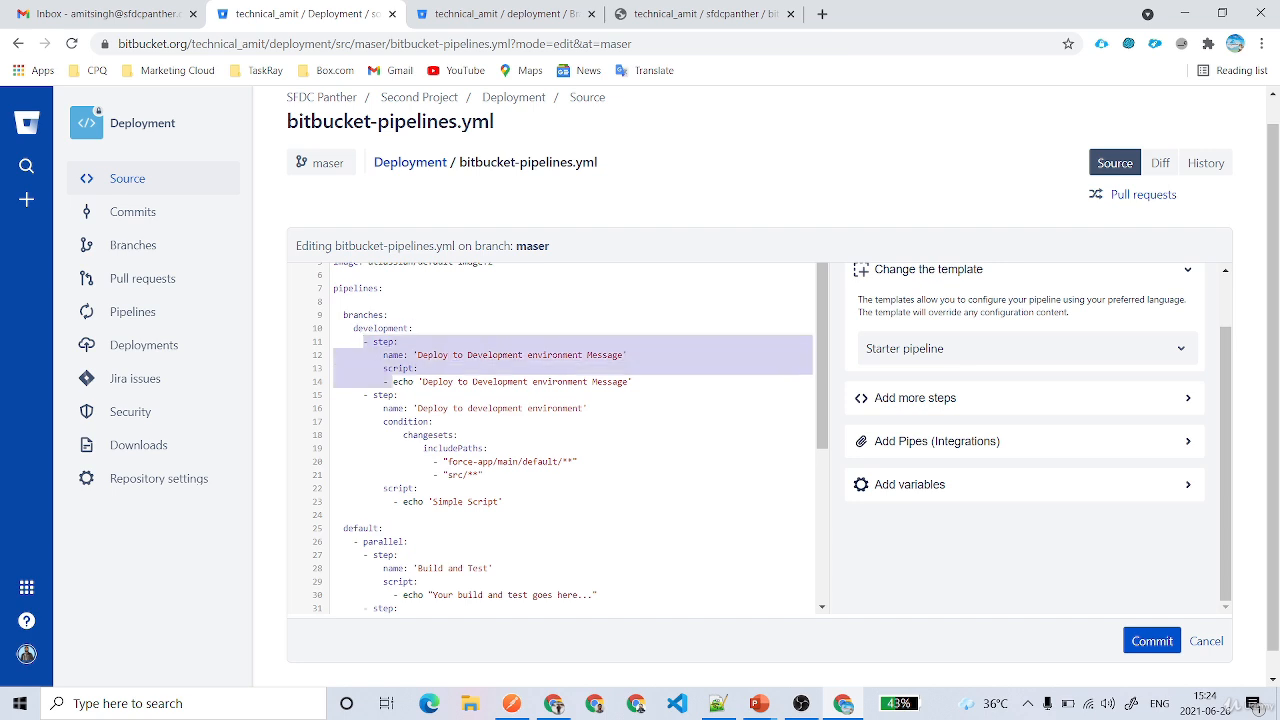
pyautogui.click(418, 368)
pyautogui.moveTo(418, 355); pyautogui.dragTo(622, 355)
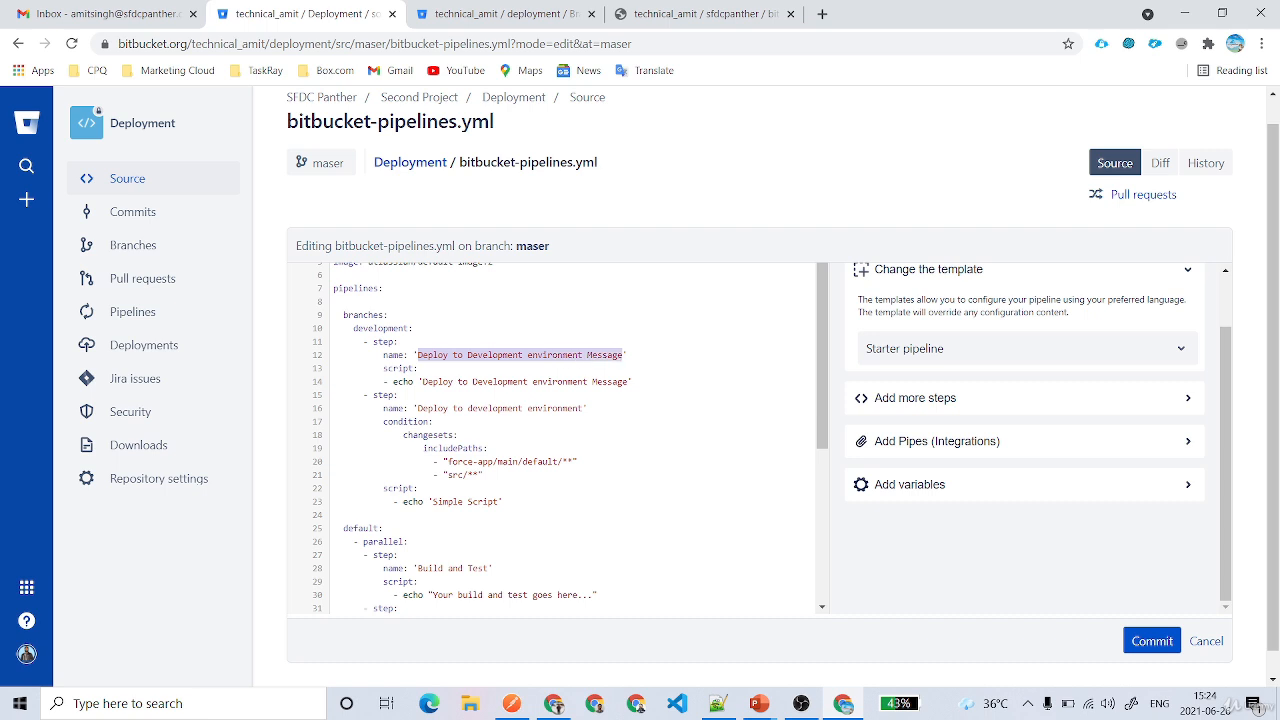
pyautogui.moveTo(384, 381); pyautogui.dragTo(632, 381)
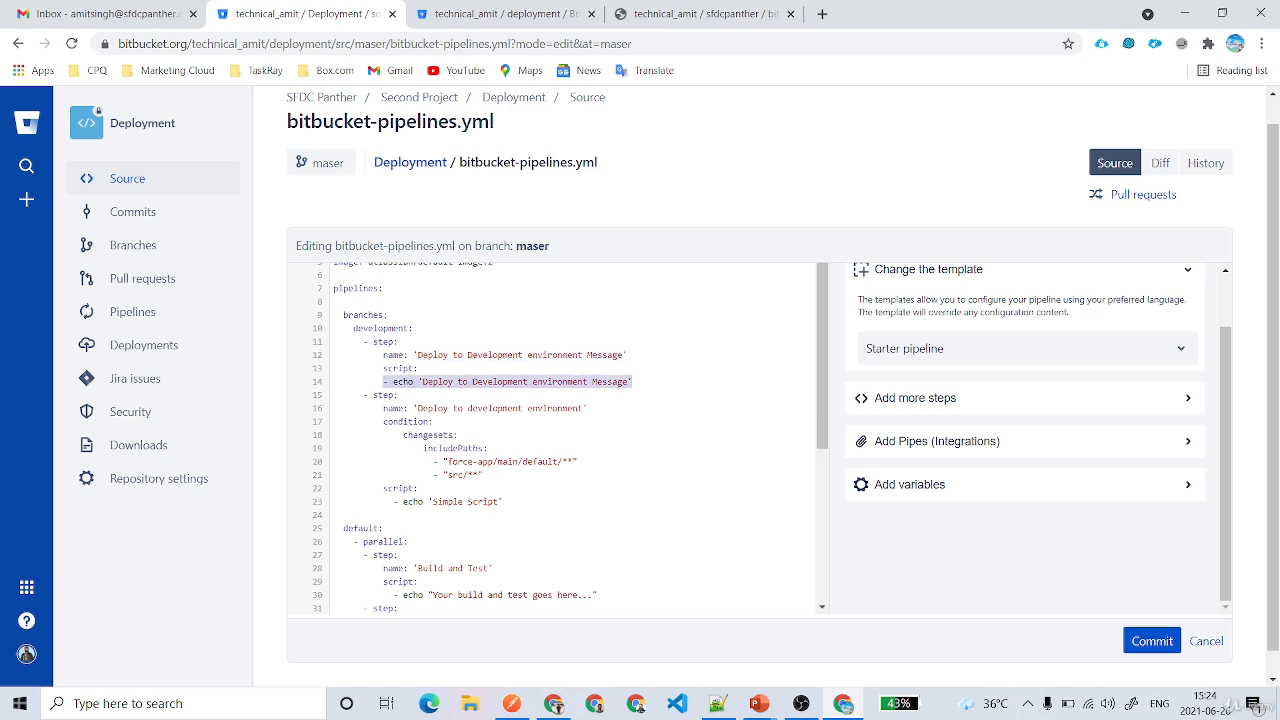
pyautogui.click(433, 421)
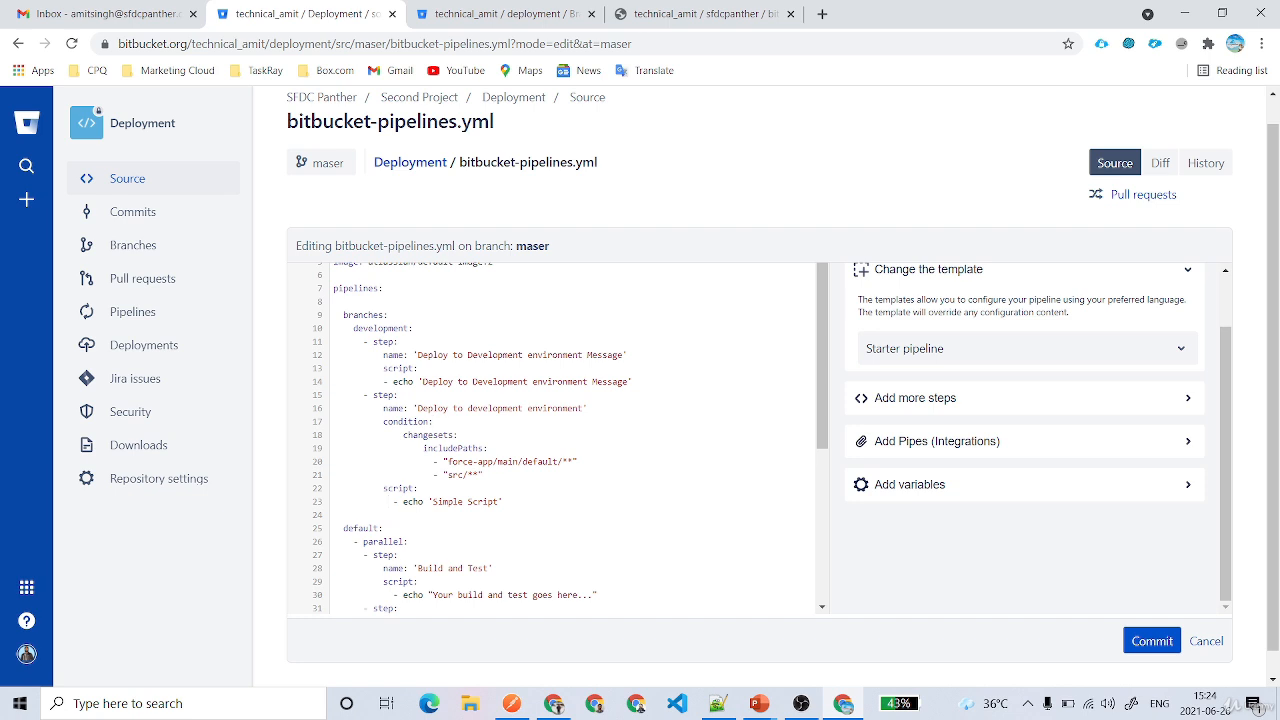
pyautogui.moveTo(418, 408); pyautogui.dragTo(580, 408)
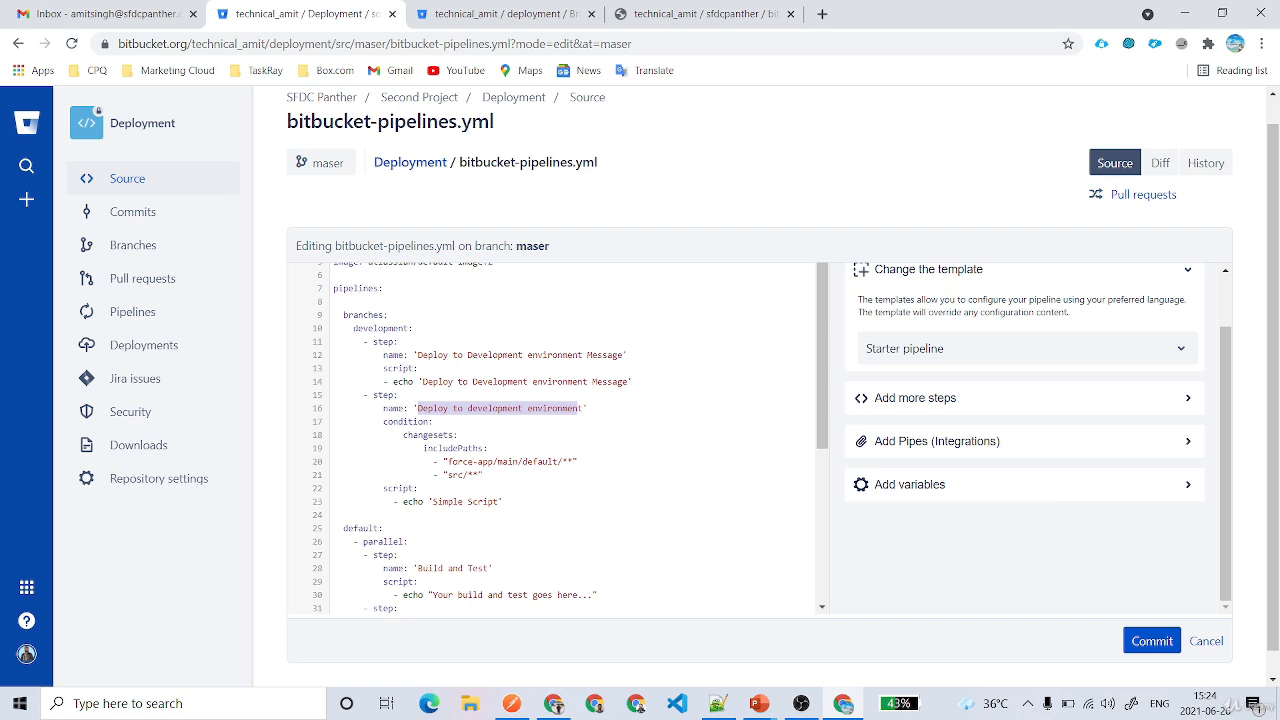
# - Align the second development step's echo line with its script key by removing the extra indentation
pyautogui.click(398, 501)
pyautogui.press('BackSpace')
pyautogui.press('BackSpace')
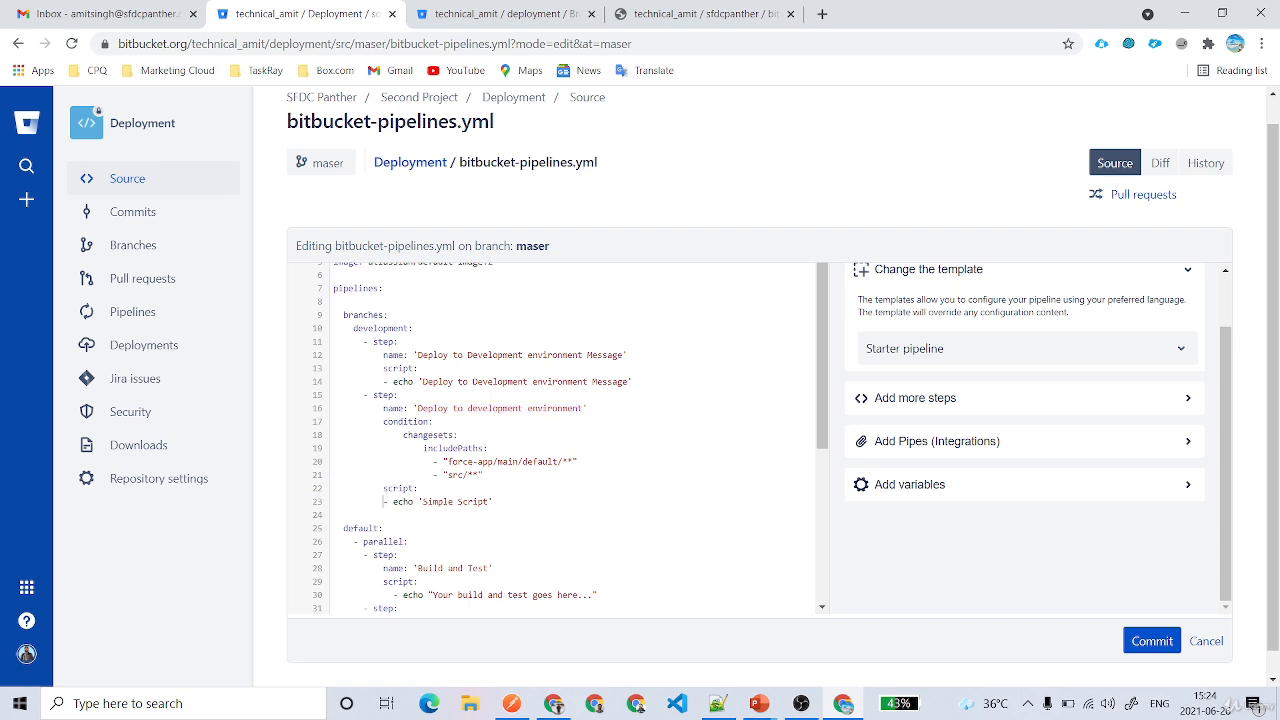
# - Add a third include path, '**', below "src/**" in the second development step's changesets condition
pyautogui.doubleClick(405, 421)
pyautogui.moveTo(448, 461); pyautogui.dragTo(558, 461)
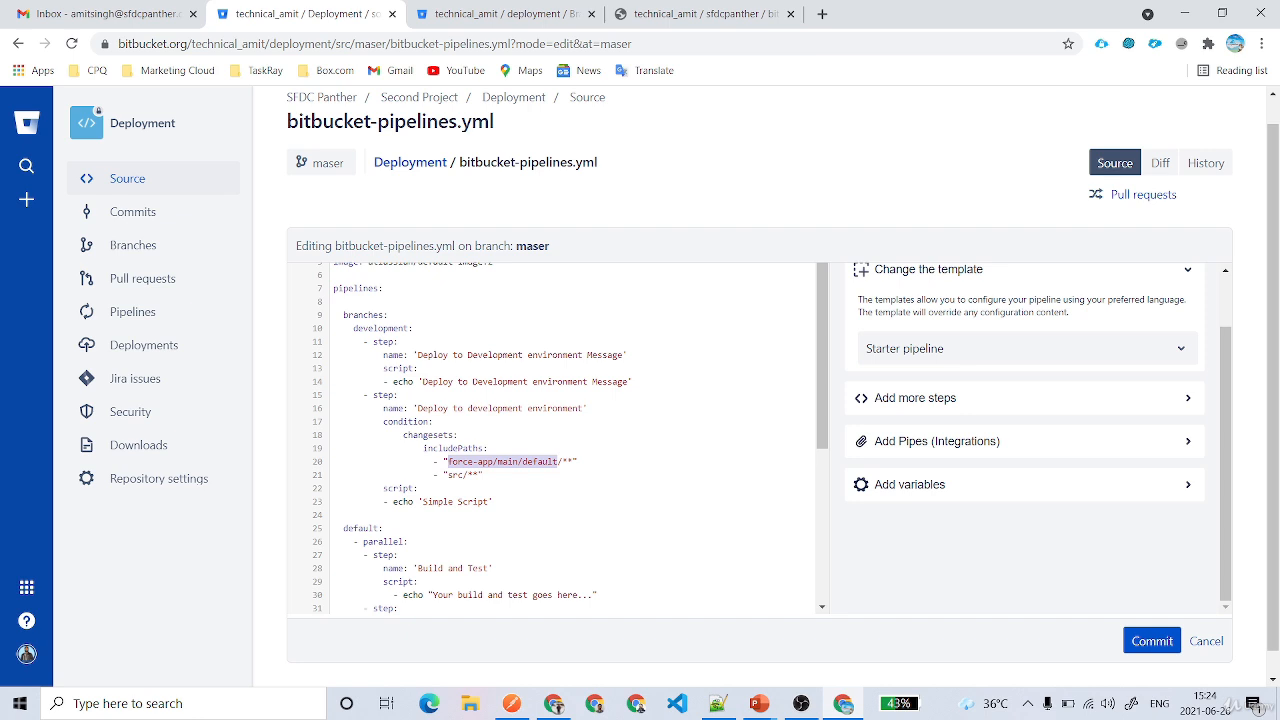
pyautogui.doubleClick(456, 475)
pyautogui.press('End')
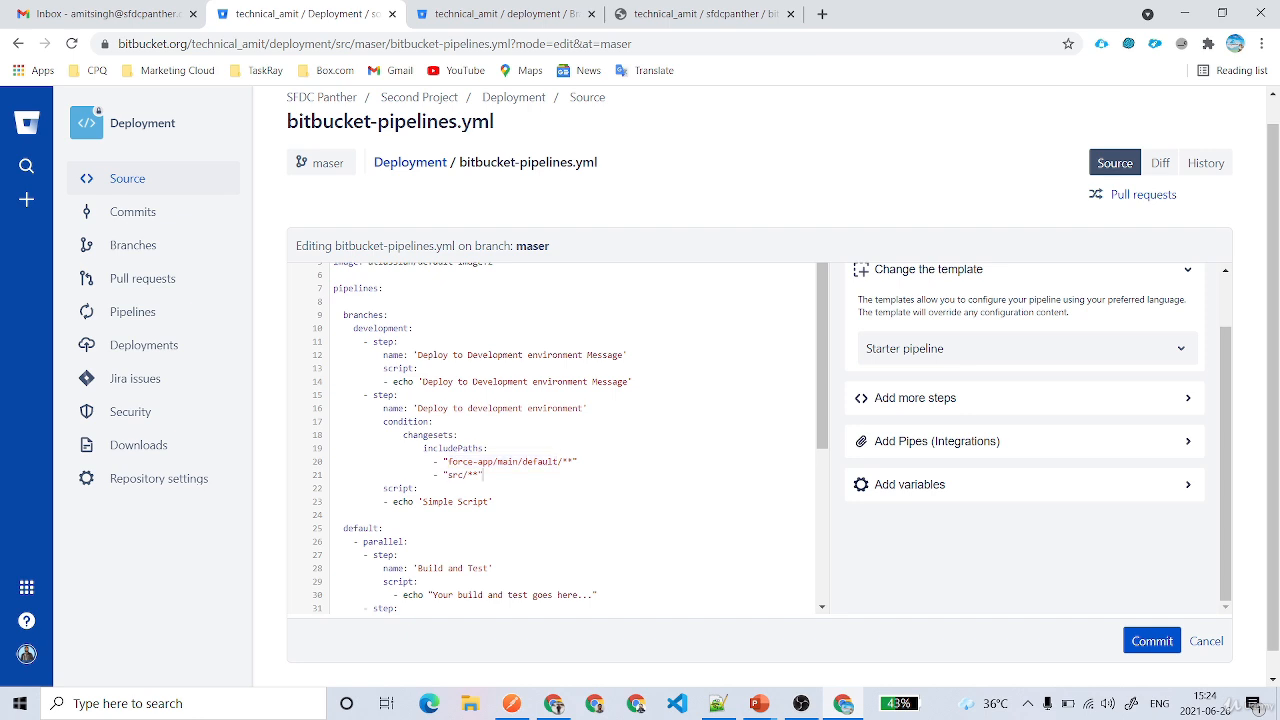
pyautogui.press('Return')
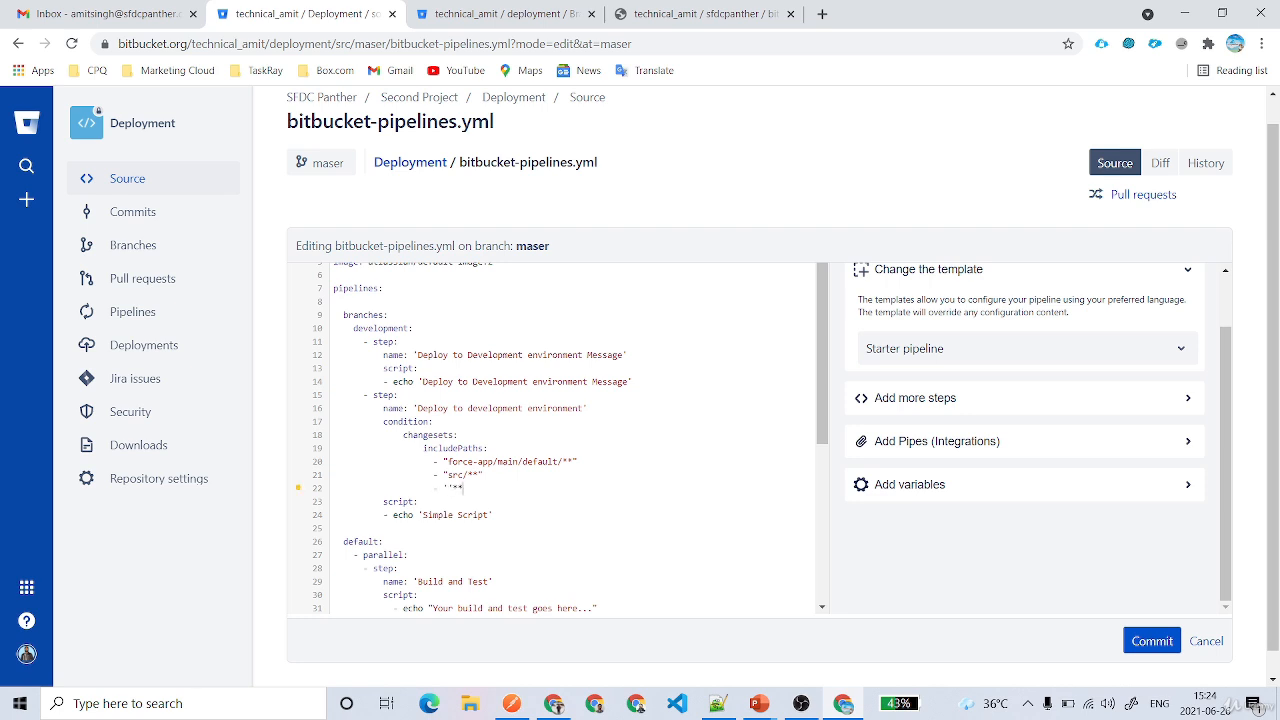
pyautogui.write('- "**')
pyautogui.doubleClick(453, 488)
pyautogui.click(464, 488)
# - Examine the second development step's include paths and its script's echo command
pyautogui.hotkey('shift', 'Up')
pyautogui.click(484, 475)
pyautogui.moveTo(464, 488); pyautogui.dragTo(488, 449)
pyautogui.moveTo(493, 515); pyautogui.dragTo(383, 501)
pyautogui.click(421, 515)
pyautogui.moveTo(493, 515); pyautogui.dragTo(418, 515)
pyautogui.scroll(-5, 418, 515)
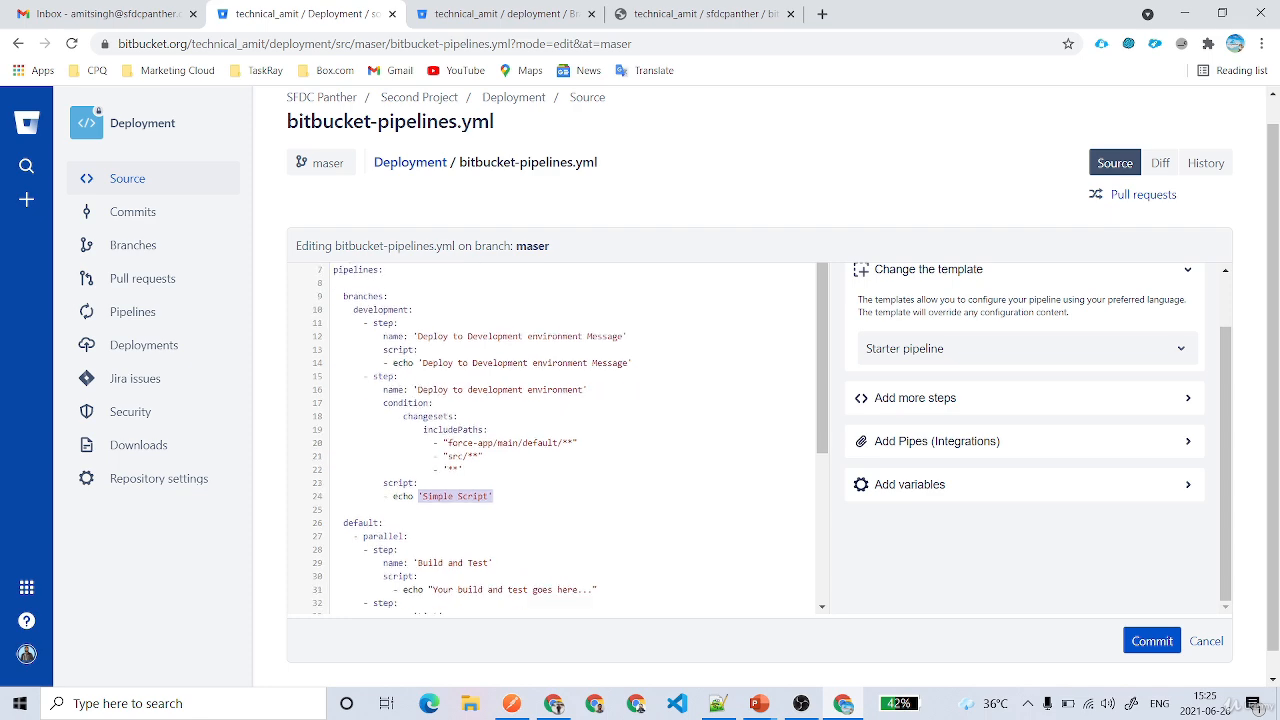
pyautogui.scroll(5, 560, 440)
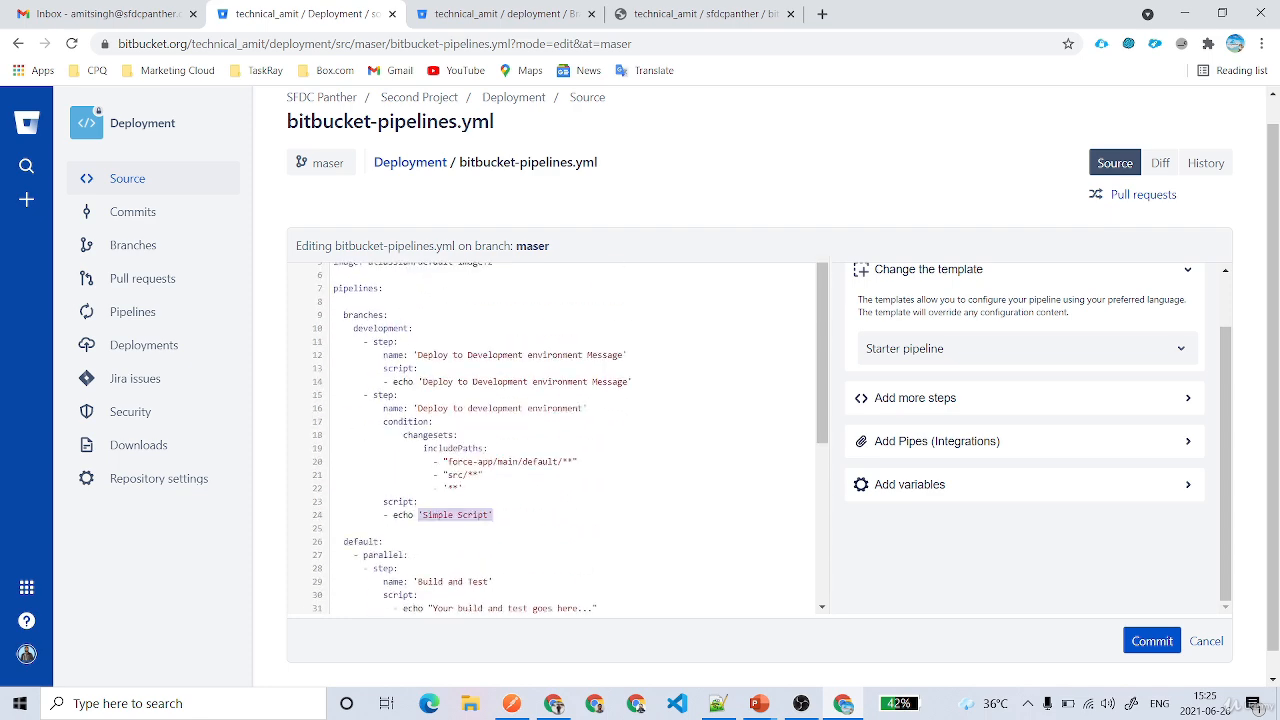
# - Duplicate the whole development block under branches, with a blank line above it and another separating the two copies
pyautogui.moveTo(353, 328); pyautogui.dragTo(493, 515)
pyautogui.hotkey('ctrl', 'c')
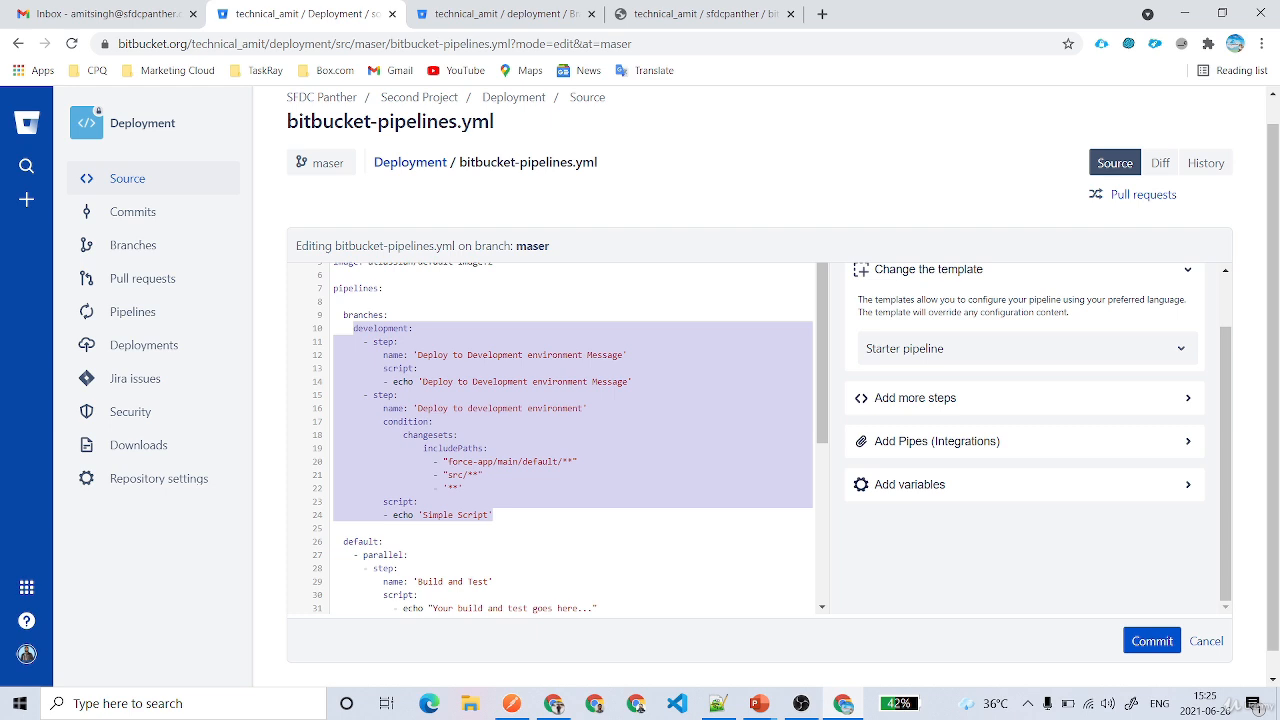
pyautogui.click(390, 315)
pyautogui.press('Return')
pyautogui.press('Return')
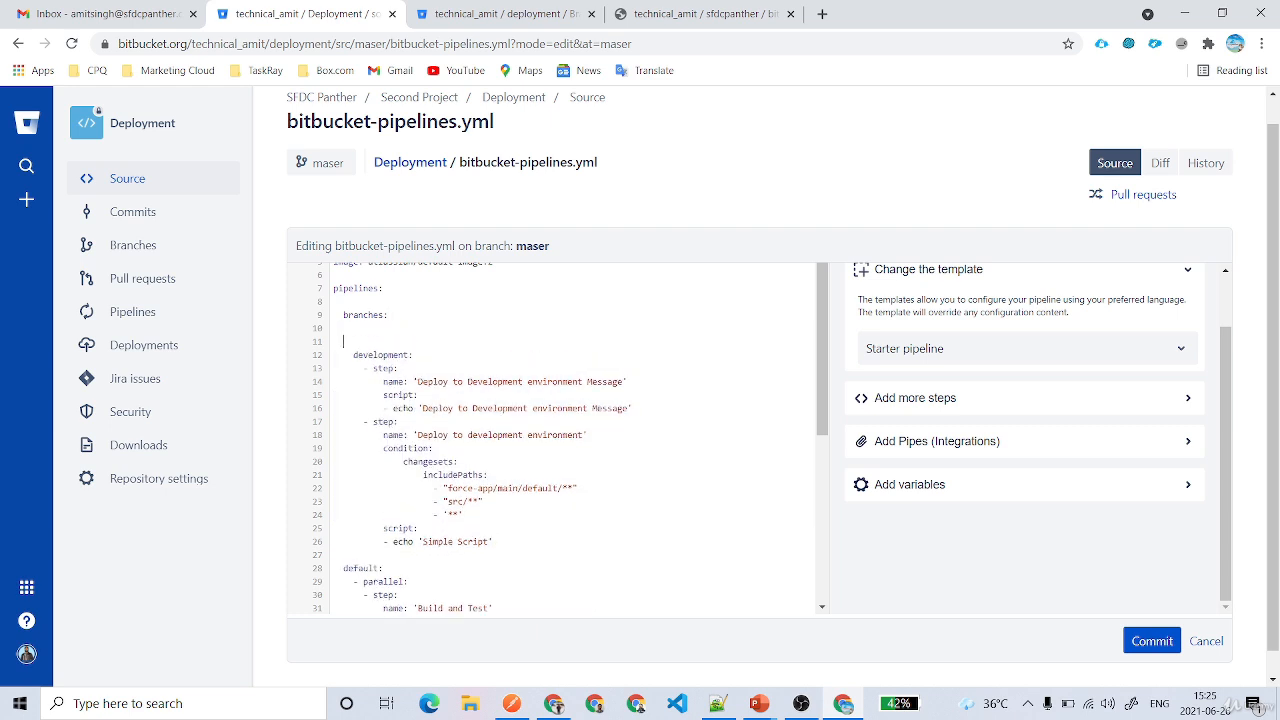
pyautogui.hotkey('ctrl', 'v')
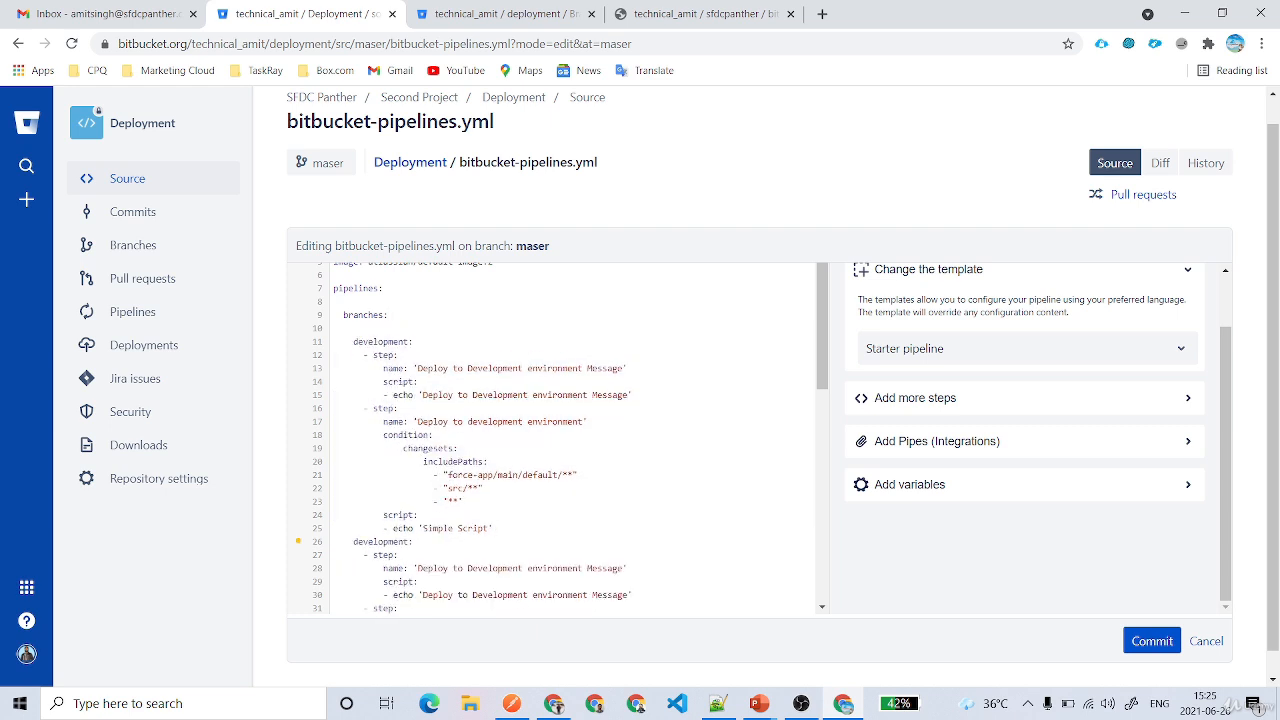
pyautogui.press('Return')
# - Rename the second development block's branch key to master
pyautogui.doubleClick(381, 342)
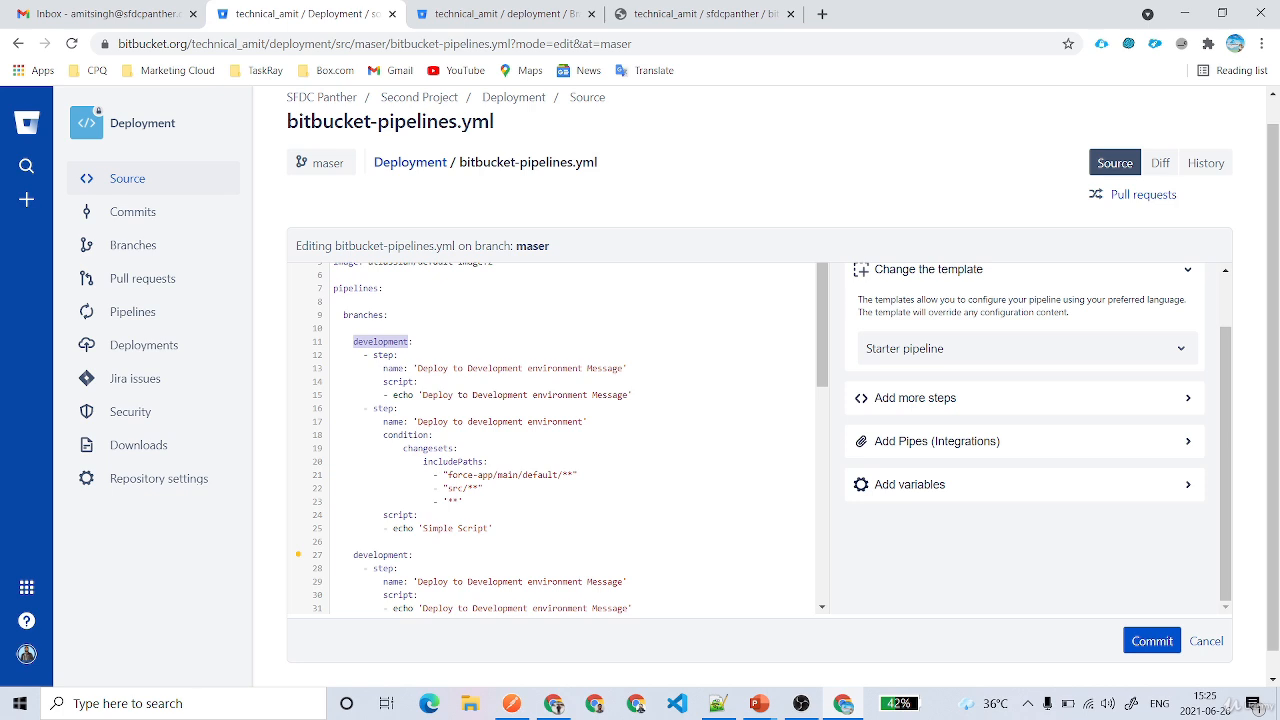
pyautogui.doubleClick(381, 555)
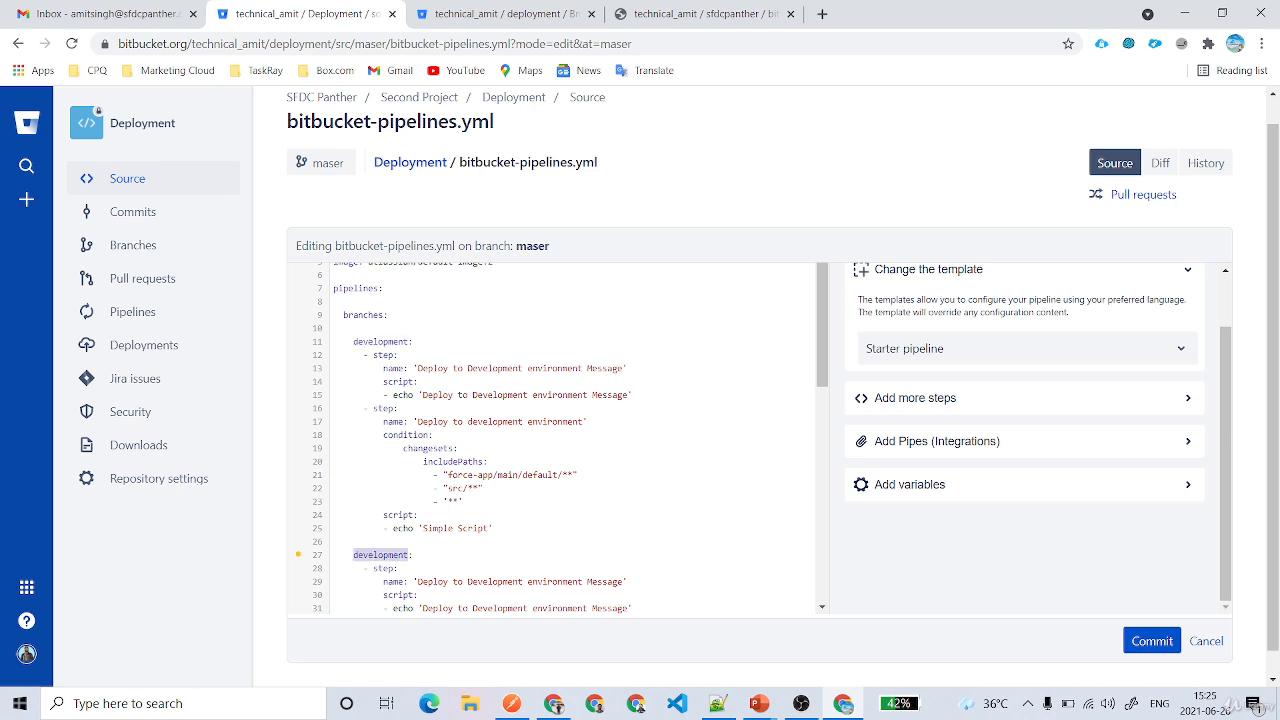
pyautogui.write('master:')
pyautogui.scroll(-2, 555, 438)
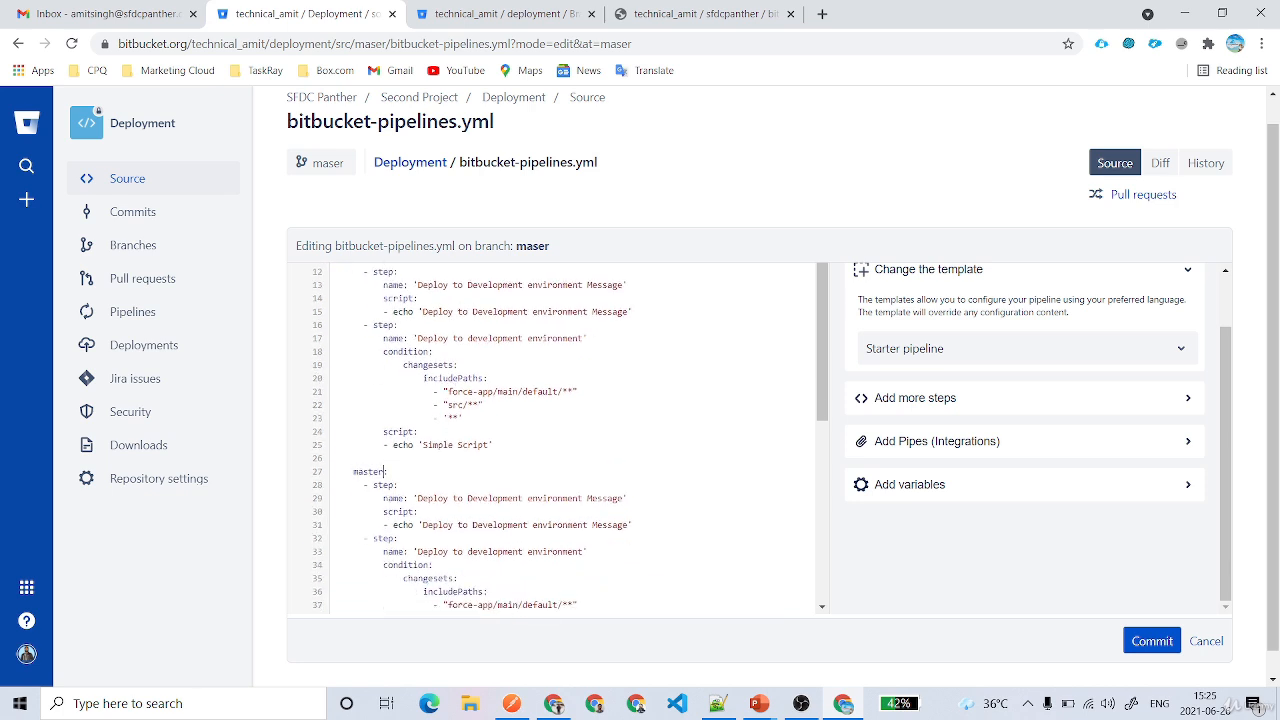
# - Replace Development with Master in the master branch's first step name and with Mast in its echo text
pyautogui.doubleClick(495, 498)
pyautogui.write('Master')
pyautogui.doubleClick(500, 525)
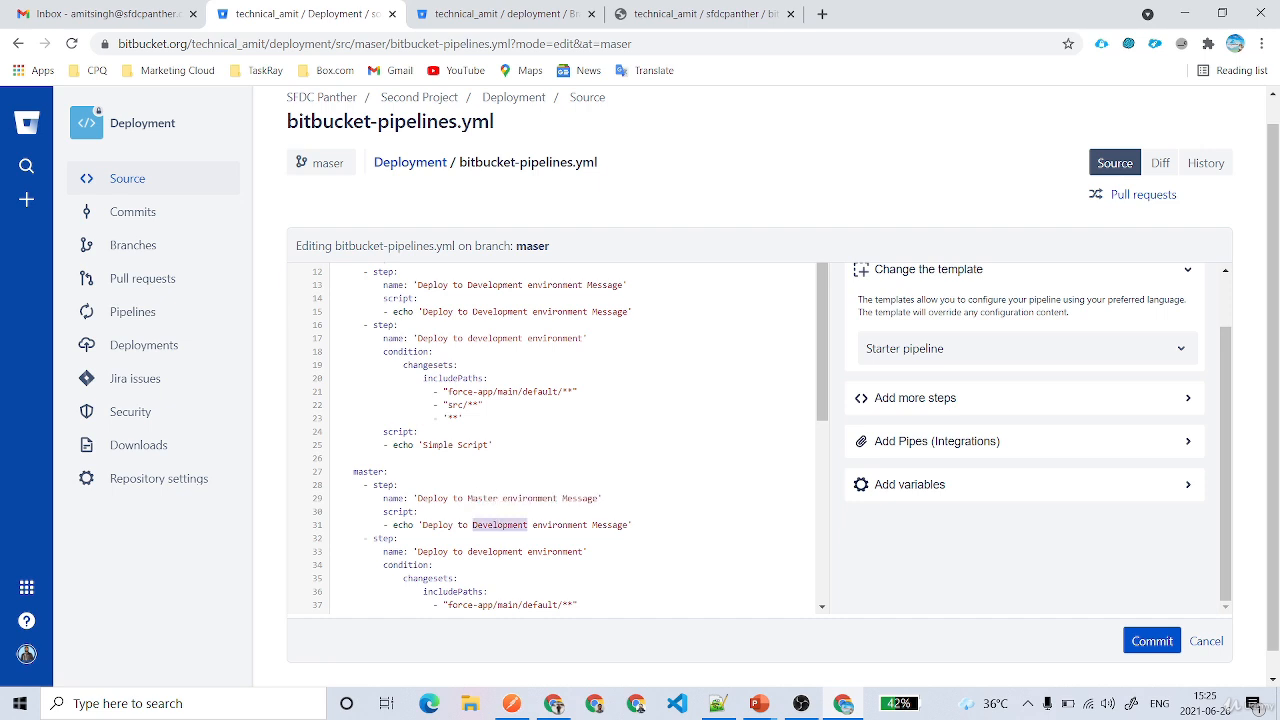
pyautogui.write('Master')
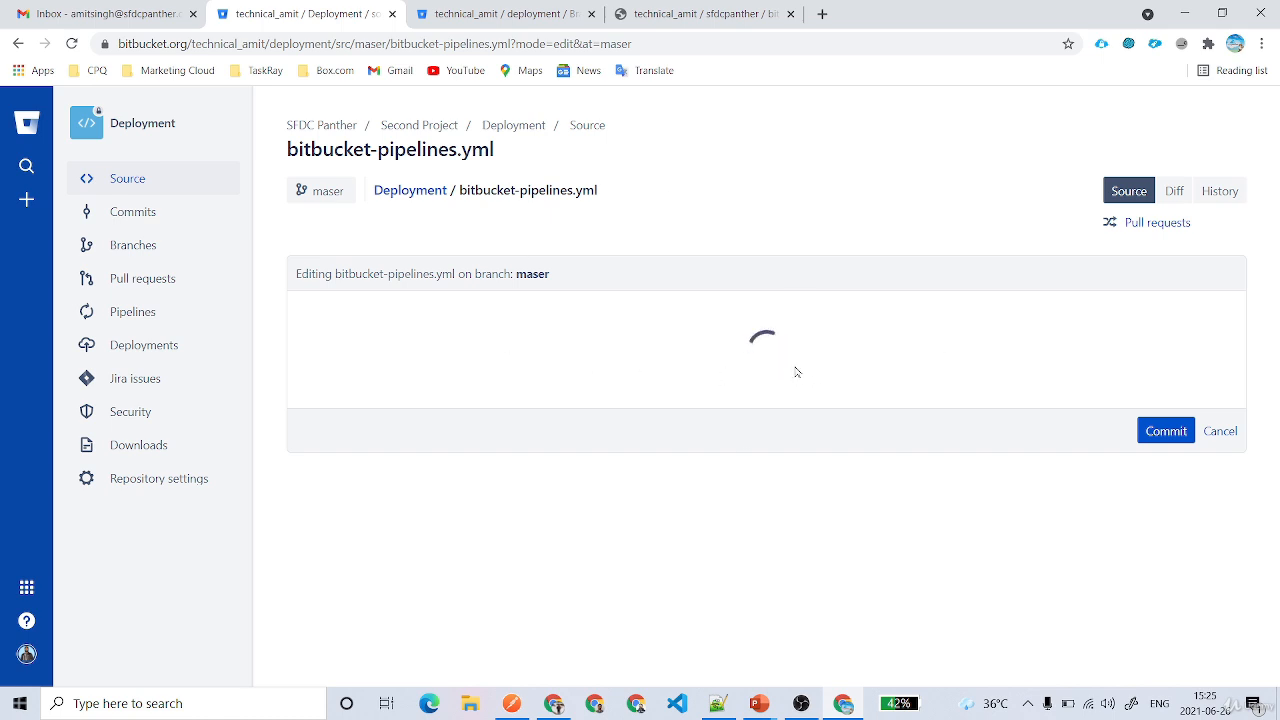
# - Commit the pipeline changes with the default commit message and open the committed bitbucket-pipelines.yml file
pyautogui.click(1166, 431)
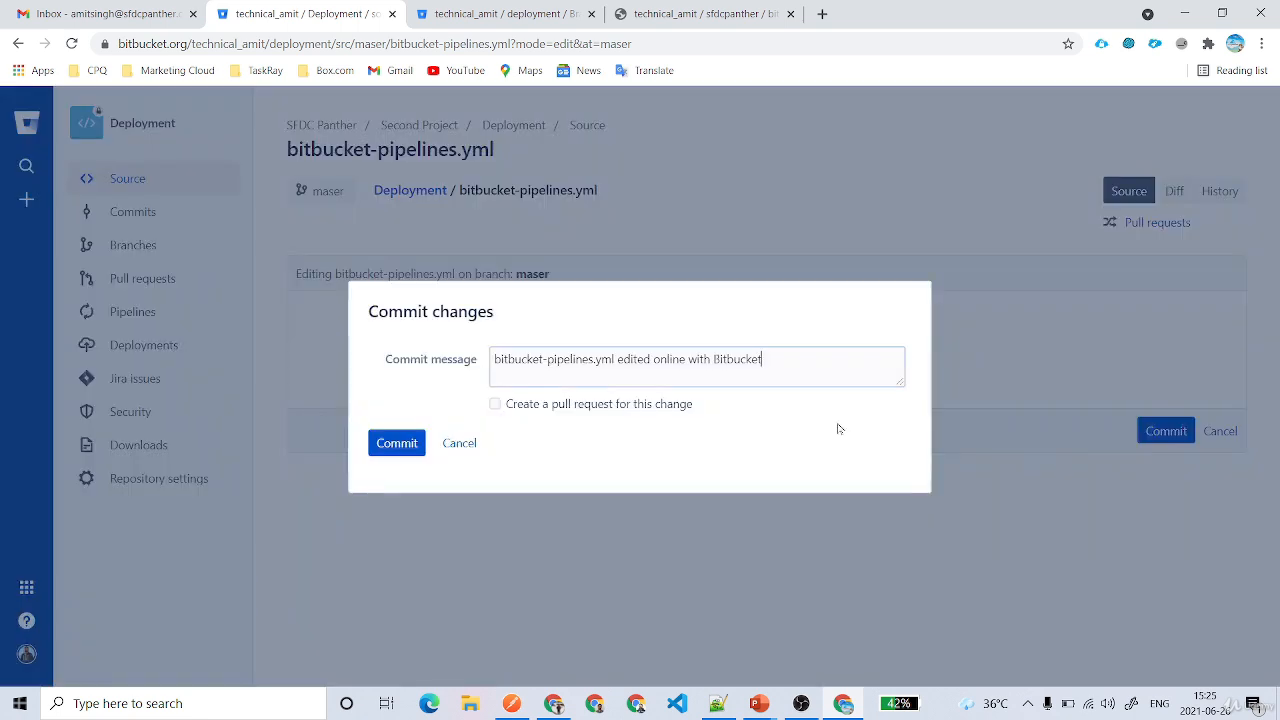
pyautogui.click(418, 447)
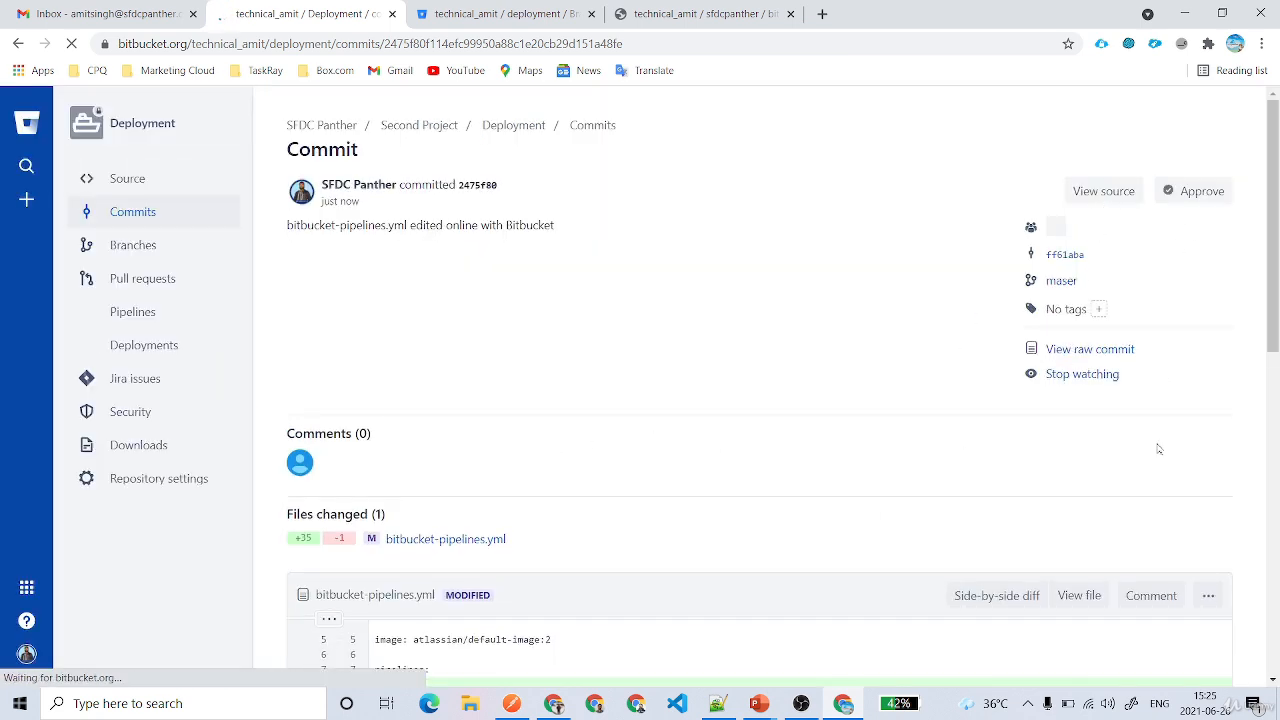
pyautogui.click(1078, 597)
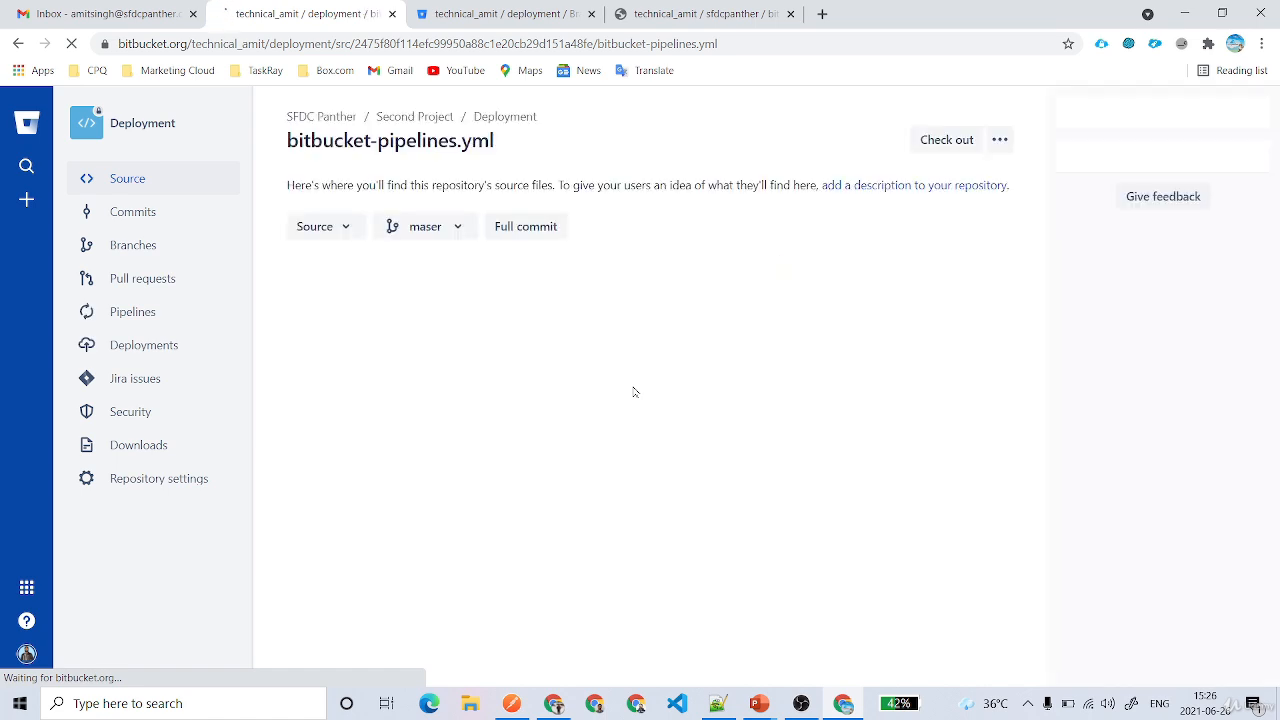
# - Correct the master branch's echo text to 'Deploy to Master environment Message'
pyautogui.doubleClick(368, 398)
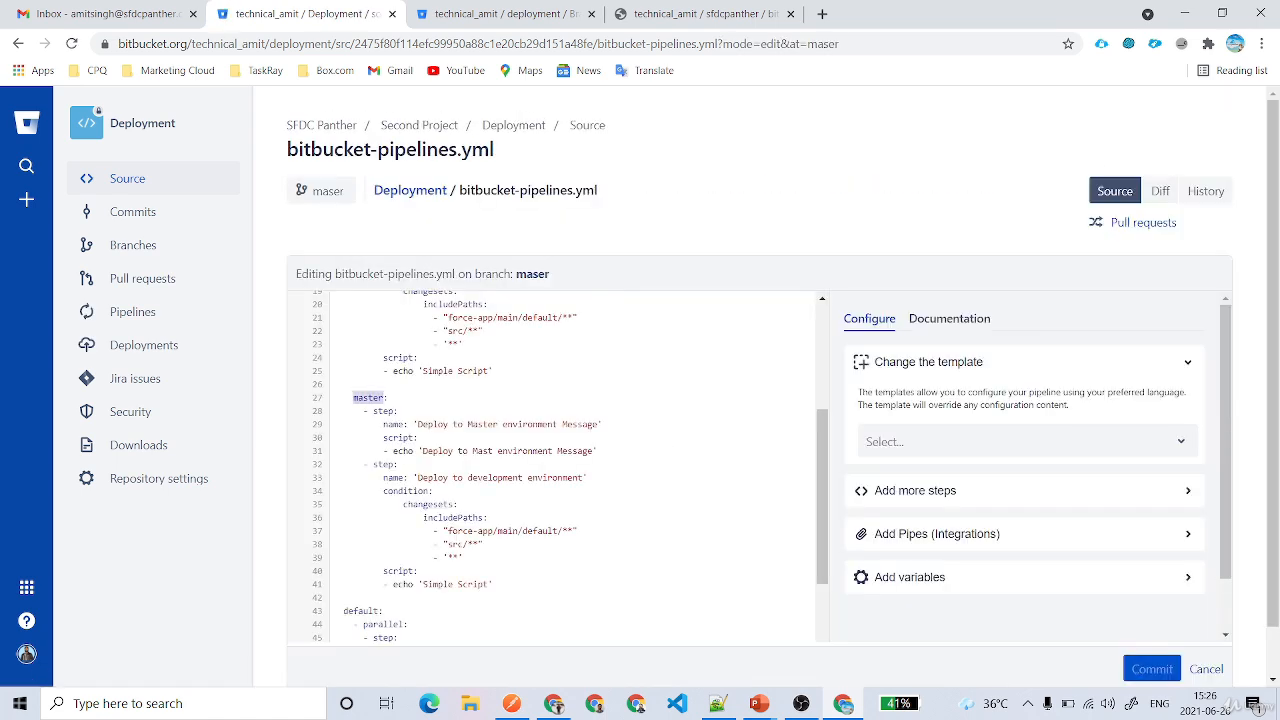
pyautogui.doubleClick(483, 451)
pyautogui.click(488, 451)
pyautogui.write('er')
# - Copy the word Master into the master branch's second step name, making it 'Deploy to Master environment'
pyautogui.hotkey('ctrl', 'shift', 'Left')
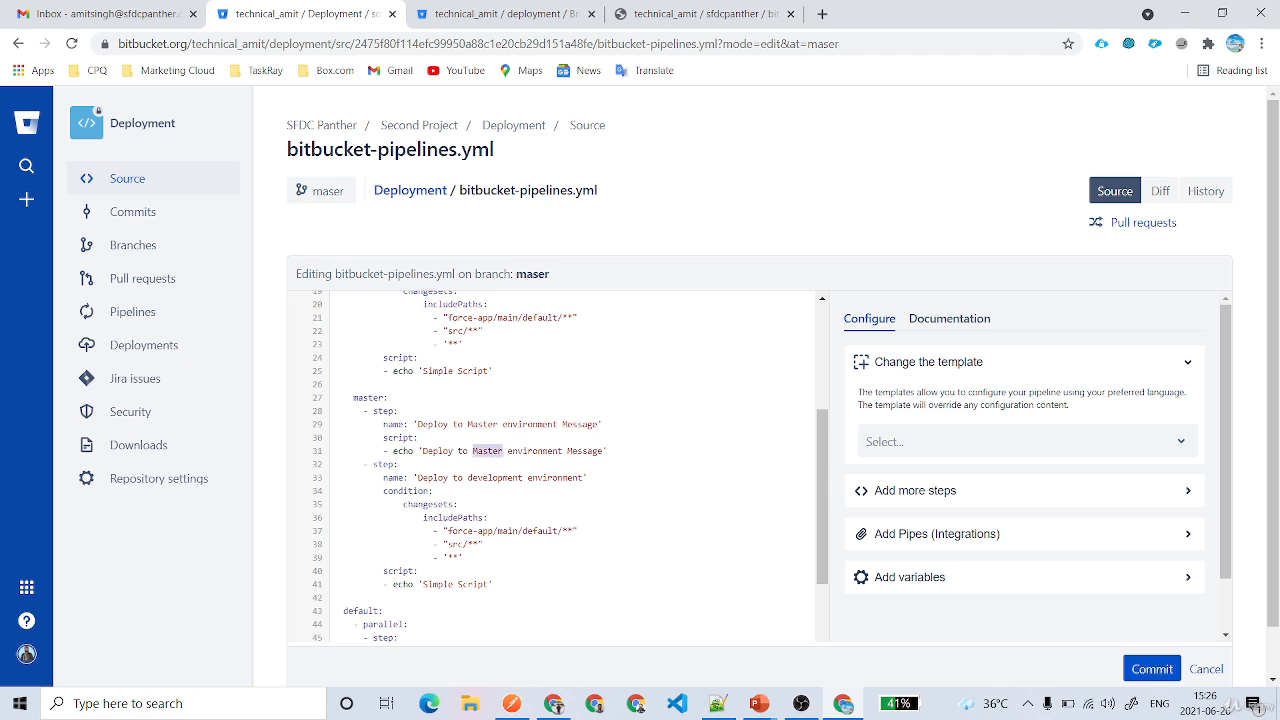
pyautogui.hotkey('ctrl', 'c')
pyautogui.doubleClick(496, 477)
pyautogui.hotkey('ctrl', 'v')
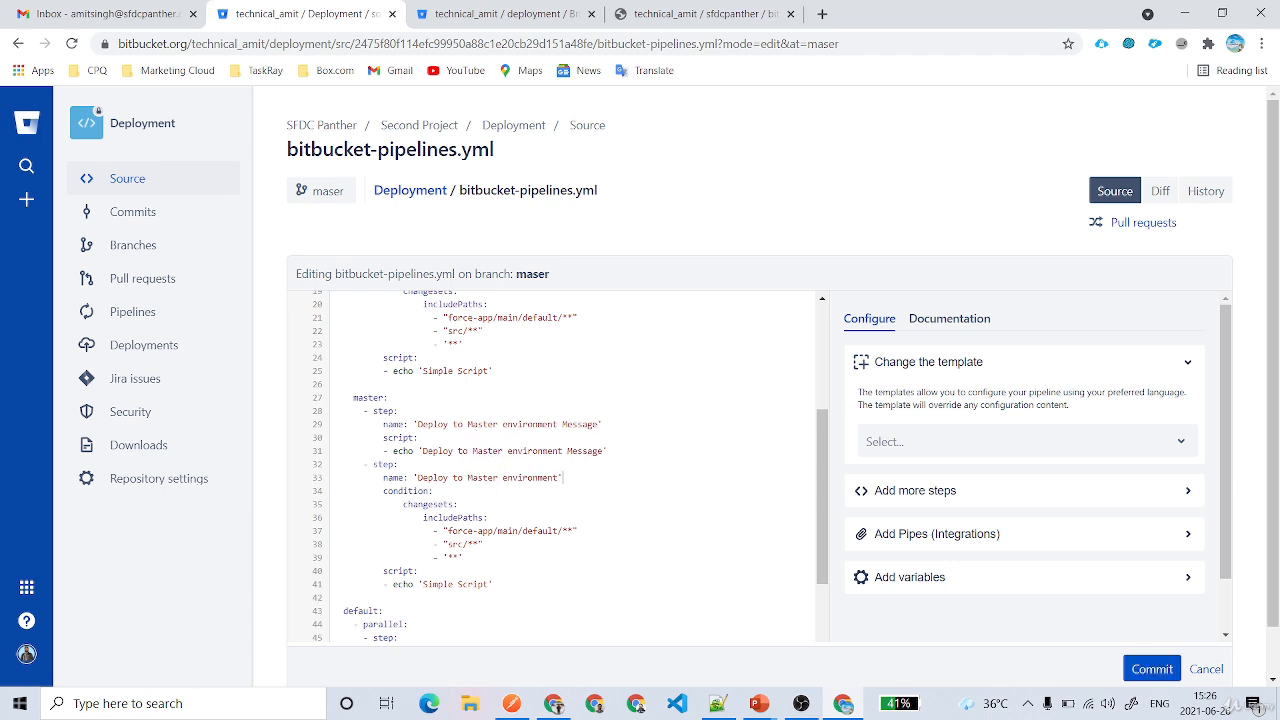
# - Copy deployment: production from the default Deployment to Production step to a new line below the master branch's second step name
pyautogui.moveTo(563, 478); pyautogui.dragTo(399, 478)
pyautogui.scroll(-2, 399, 478)
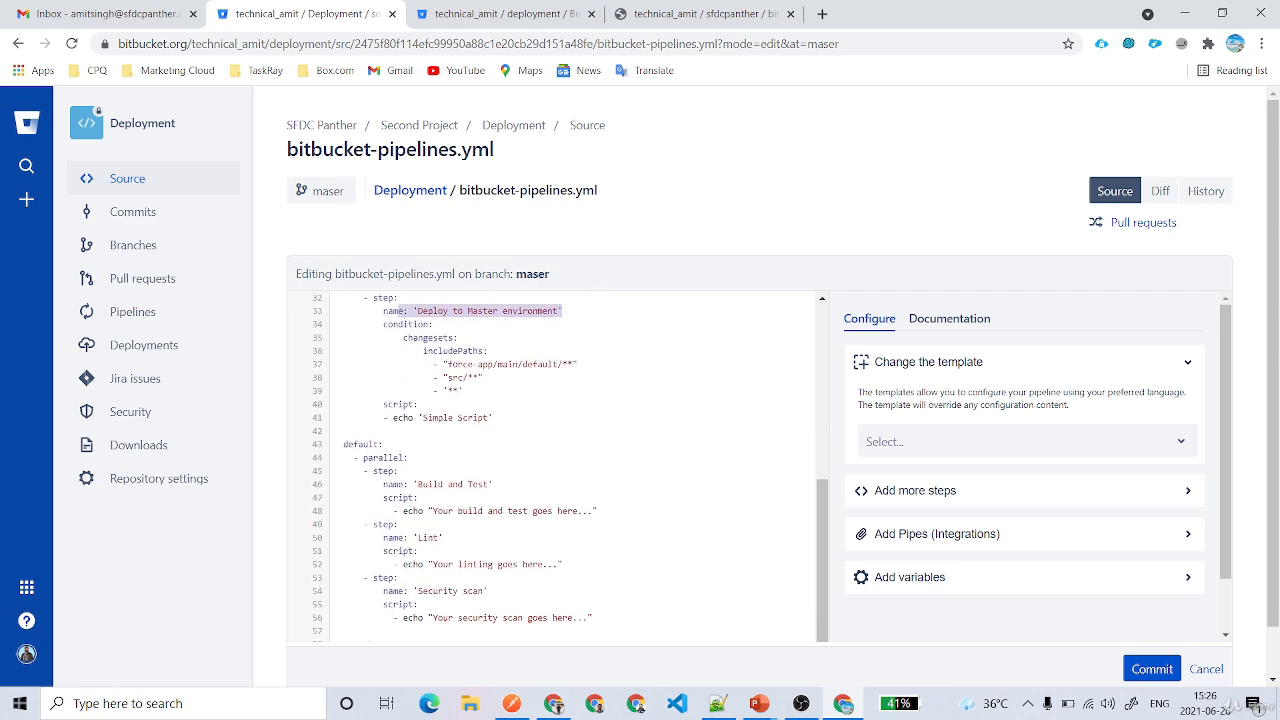
pyautogui.scroll(-6, 555, 465)
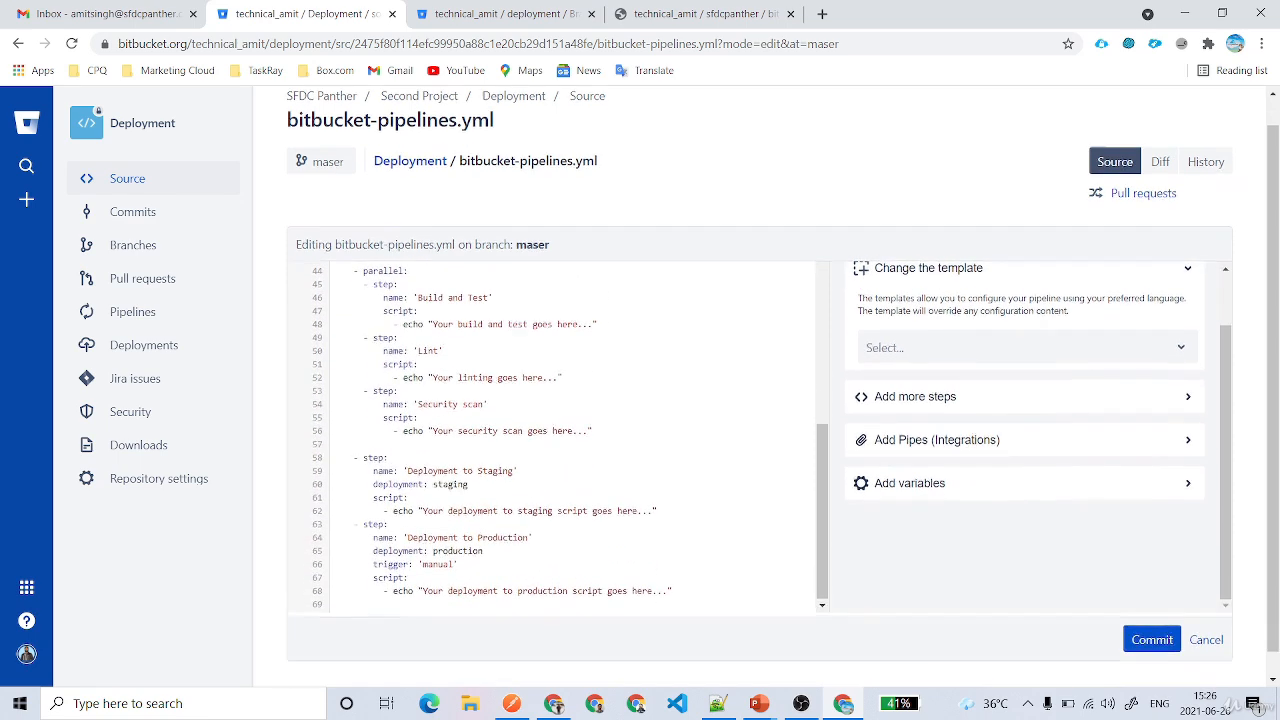
pyautogui.scroll(-1, 555, 465)
pyautogui.moveTo(373, 526); pyautogui.dragTo(483, 527)
pyautogui.scroll(4, 555, 410)
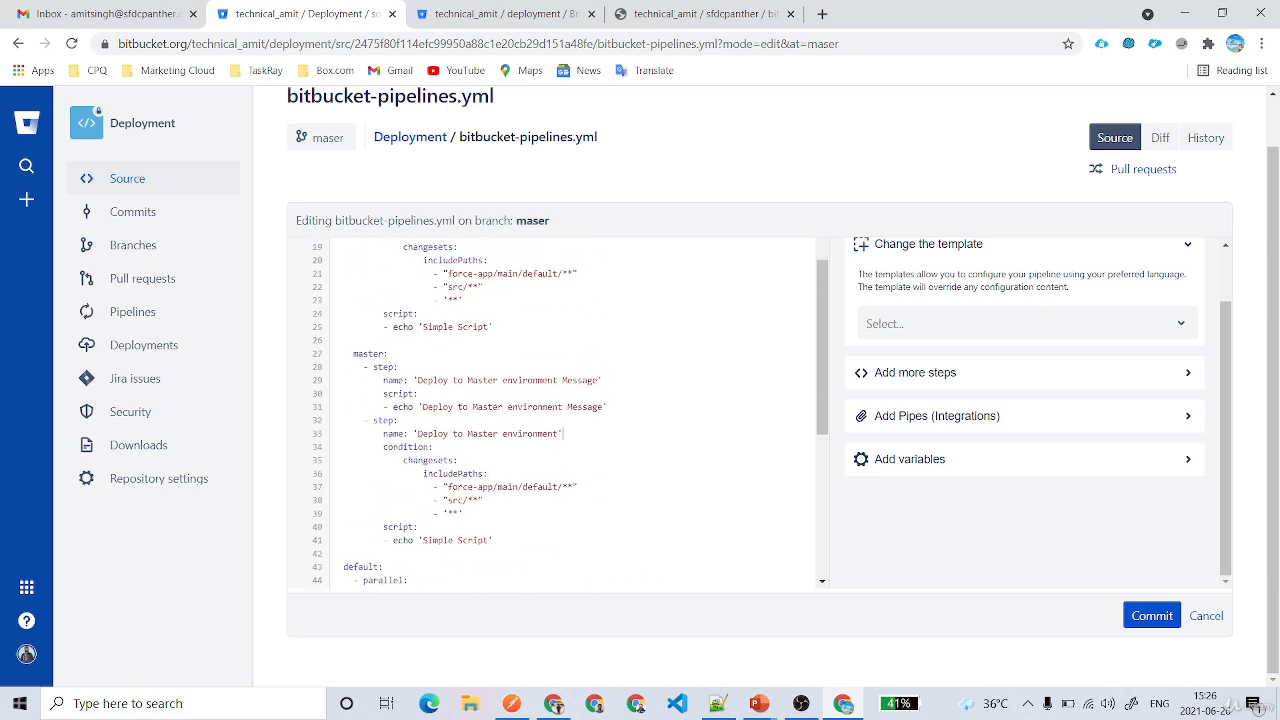
pyautogui.press('Return')
pyautogui.hotkey('ctrl', 'v')
# - Delete the Deployment to Staging and Deployment to Production steps from the default pipeline
pyautogui.scroll(-4, 570, 410)
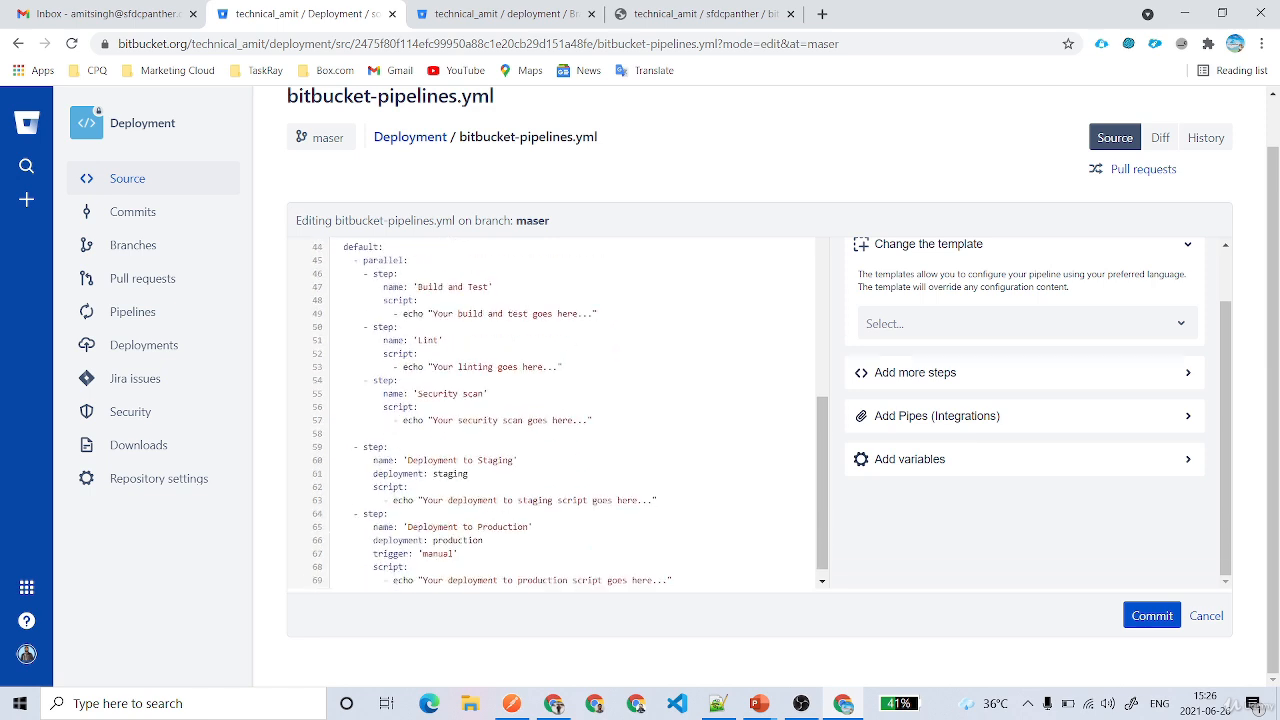
pyautogui.moveTo(373, 541); pyautogui.dragTo(294, 440)
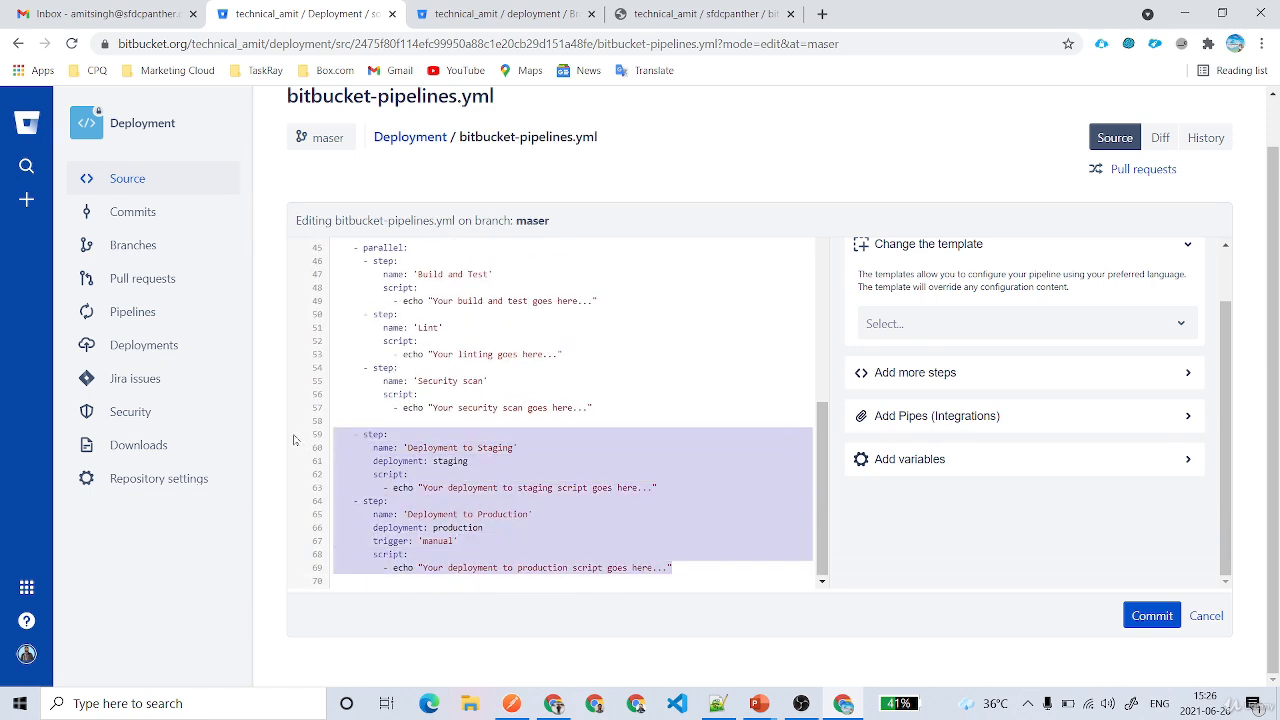
pyautogui.press('BackSpace')
# - Add trigger: 'manual' on a new line below deployment: production in the master branch's second step
pyautogui.scroll(3, 294, 440)
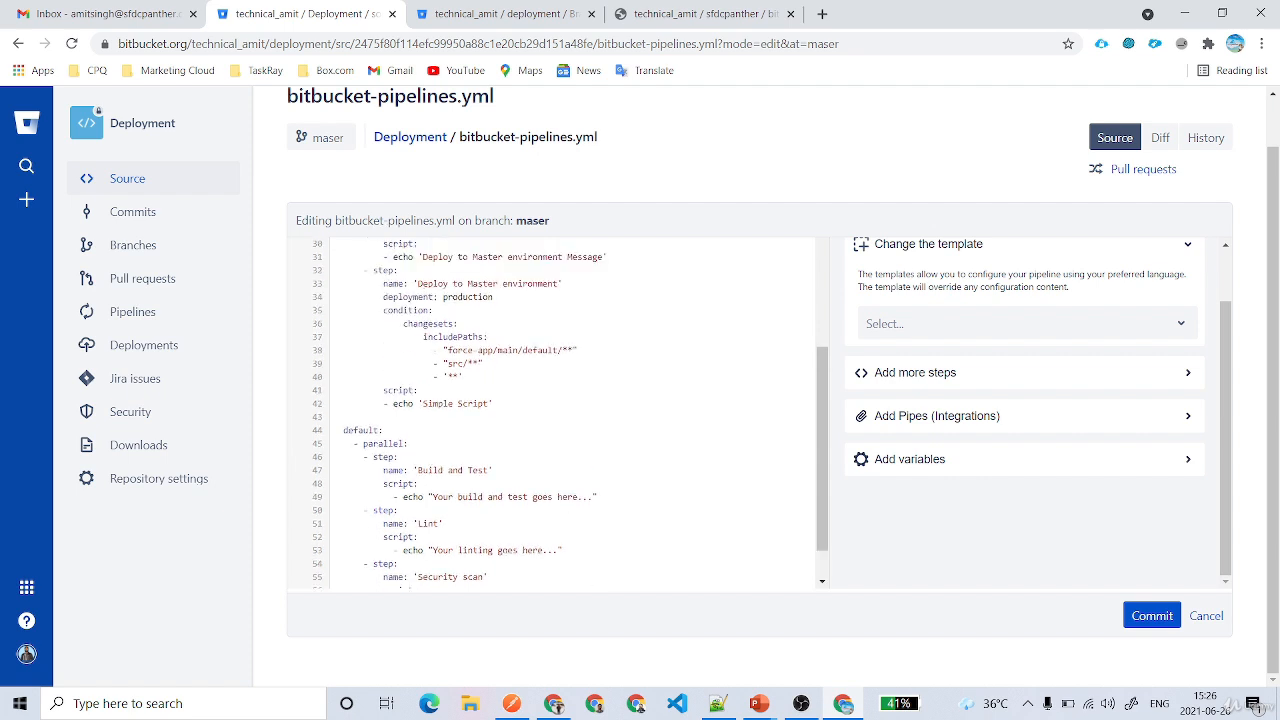
pyautogui.press('Return')
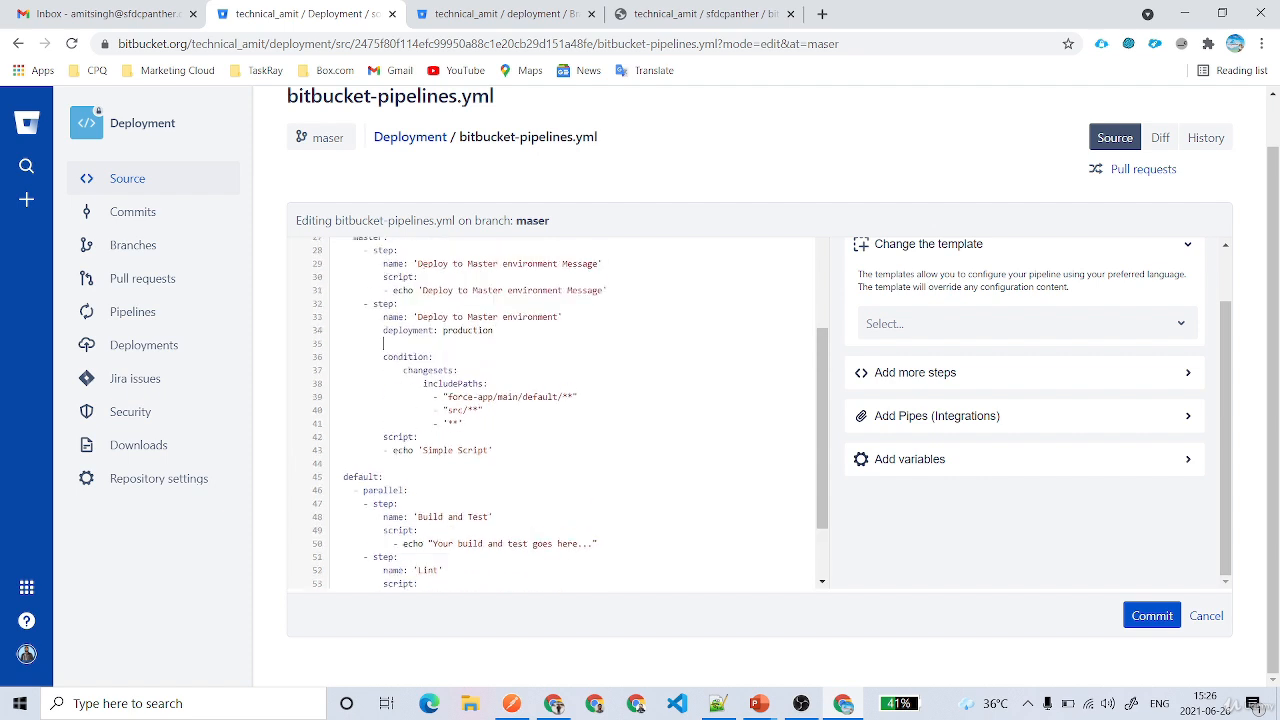
pyautogui.hotkey('ctrl', 'v')
# - Examine the condition and script blocks of the master branch's second step
pyautogui.scroll(2, 494, 480)
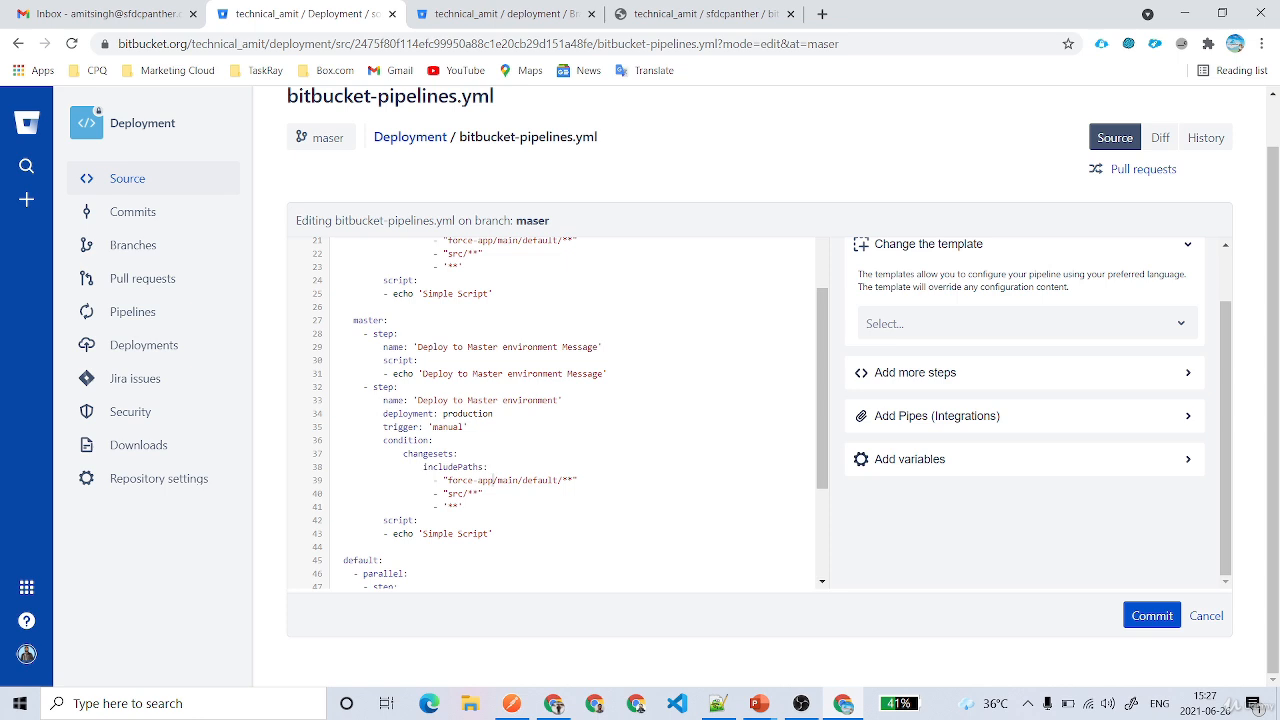
pyautogui.moveTo(364, 387); pyautogui.dragTo(464, 507)
pyautogui.click(464, 507)
pyautogui.moveTo(383, 440); pyautogui.dragTo(492, 533)
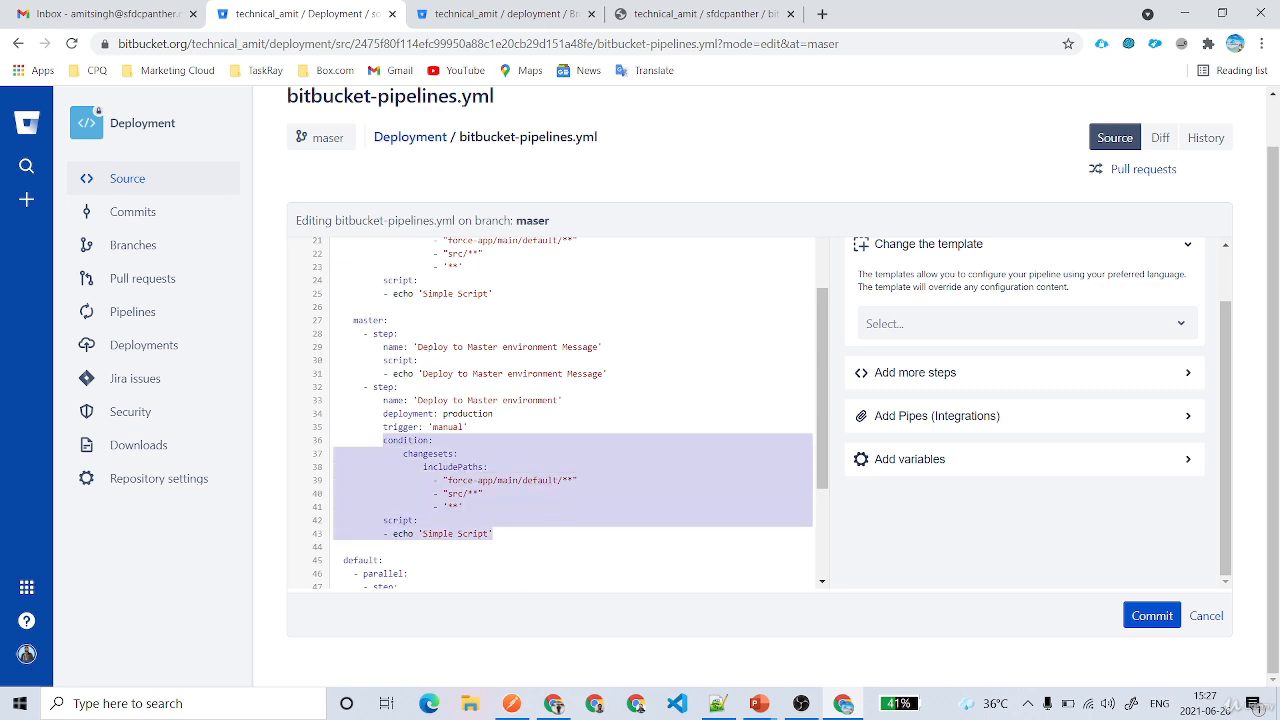
# - Replace the script of the master branch's first step with the copied condition and script blocks, echoing 'Simple Script for validation'
pyautogui.hotkey('ctrl', 'c')
pyautogui.moveTo(383, 360); pyautogui.dragTo(607, 373)
pyautogui.hotkey('ctrl', 'v')
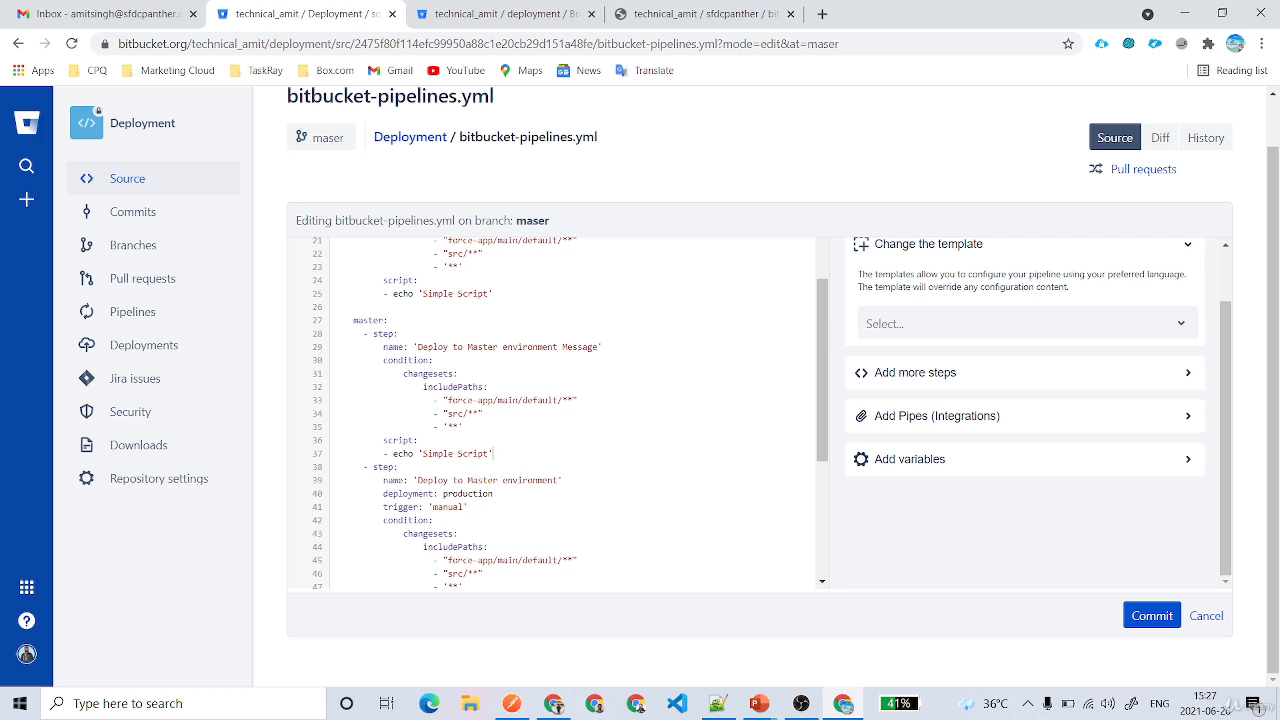
pyautogui.doubleClick(474, 454)
pyautogui.press('Right')
pyautogui.write('for validation')
# - Examine the repository variables and the Development, Staging and Pre Prod deployment variables available to the pipeline
pyautogui.click(940, 463)
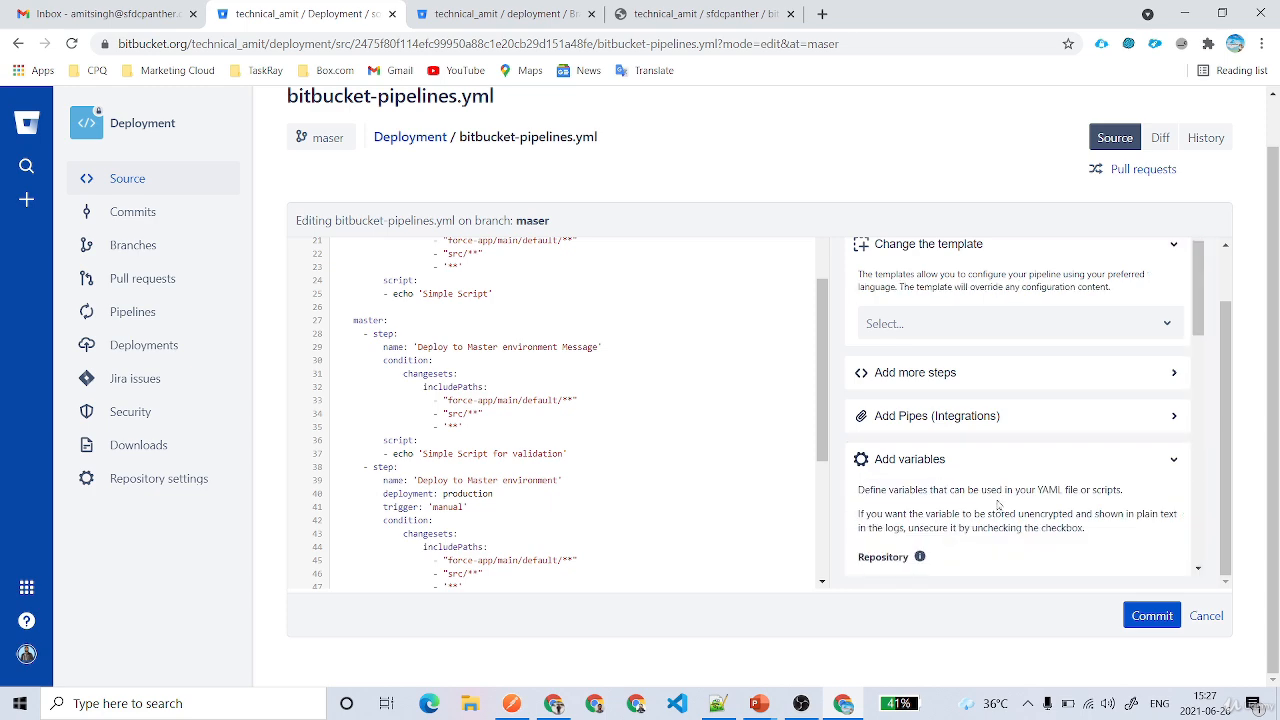
pyautogui.scroll(-5, 1000, 505)
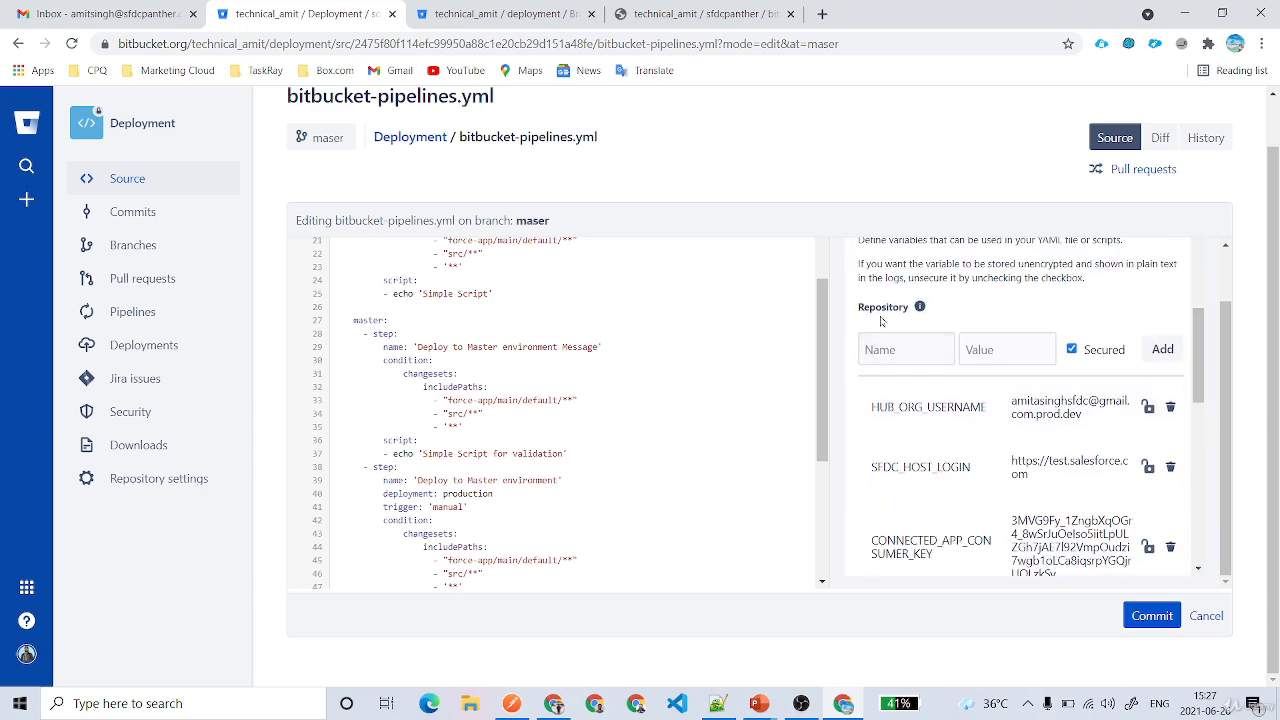
pyautogui.scroll(-1, 1080, 400)
pyautogui.scroll(-1, 1070, 420)
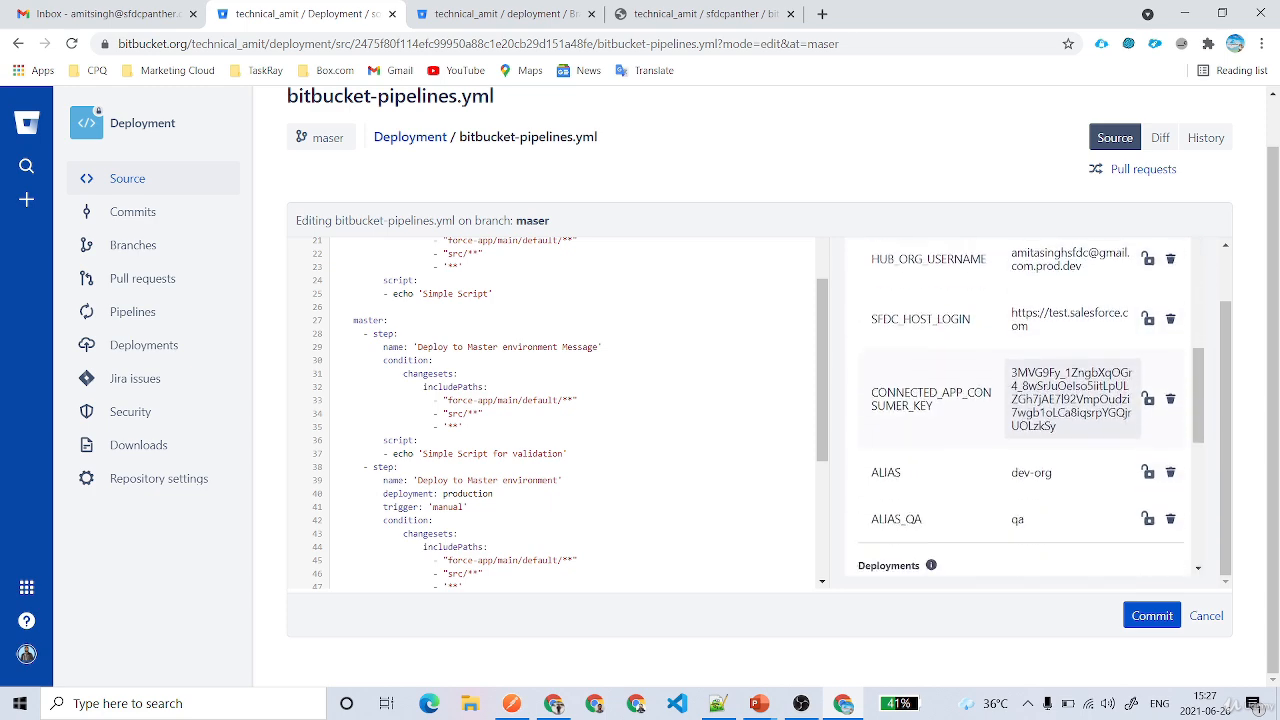
pyautogui.scroll(1, 1070, 440)
pyautogui.scroll(-3, 1020, 420)
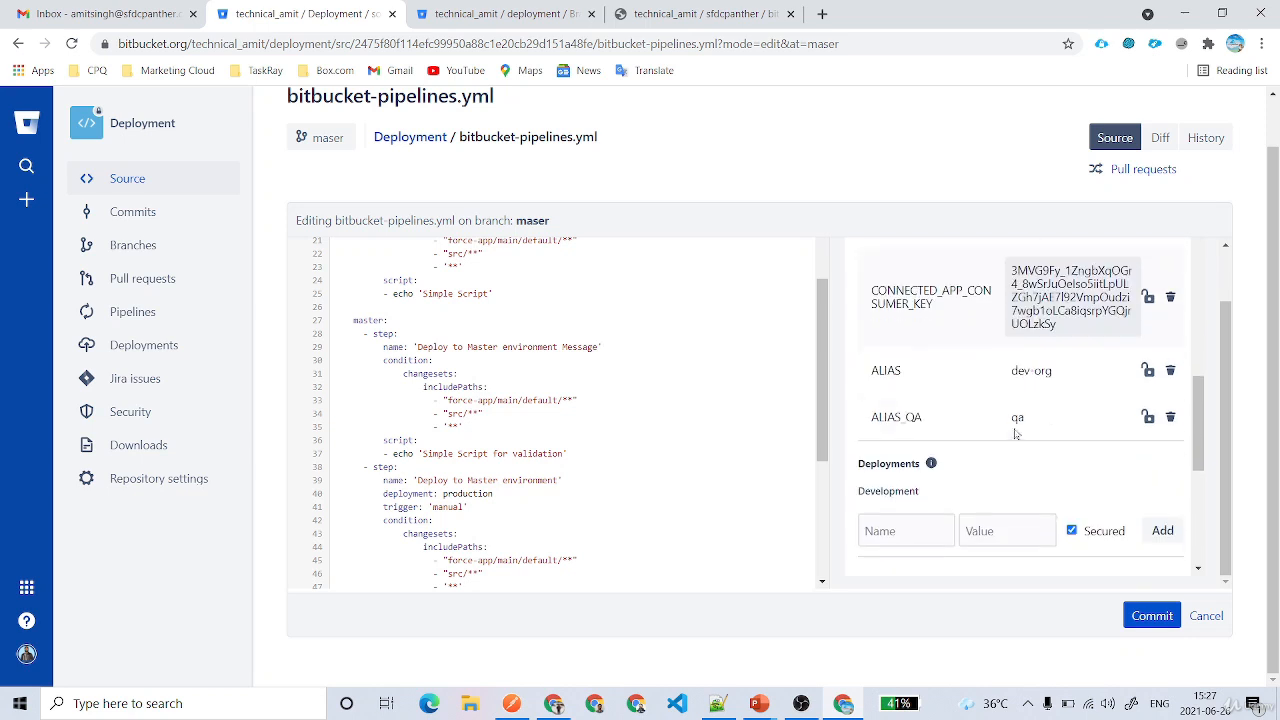
pyautogui.scroll(-1, 1020, 420)
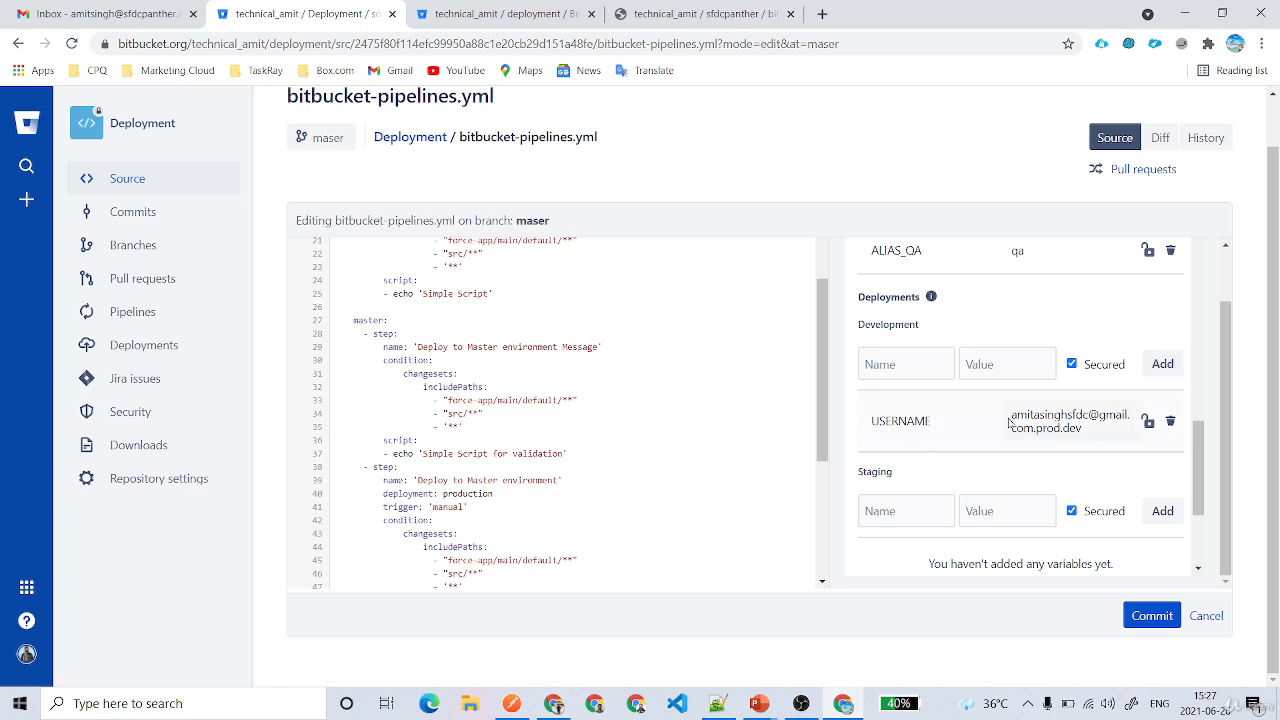
pyautogui.scroll(-1, 1160, 380)
pyautogui.scroll(-1, 880, 333)
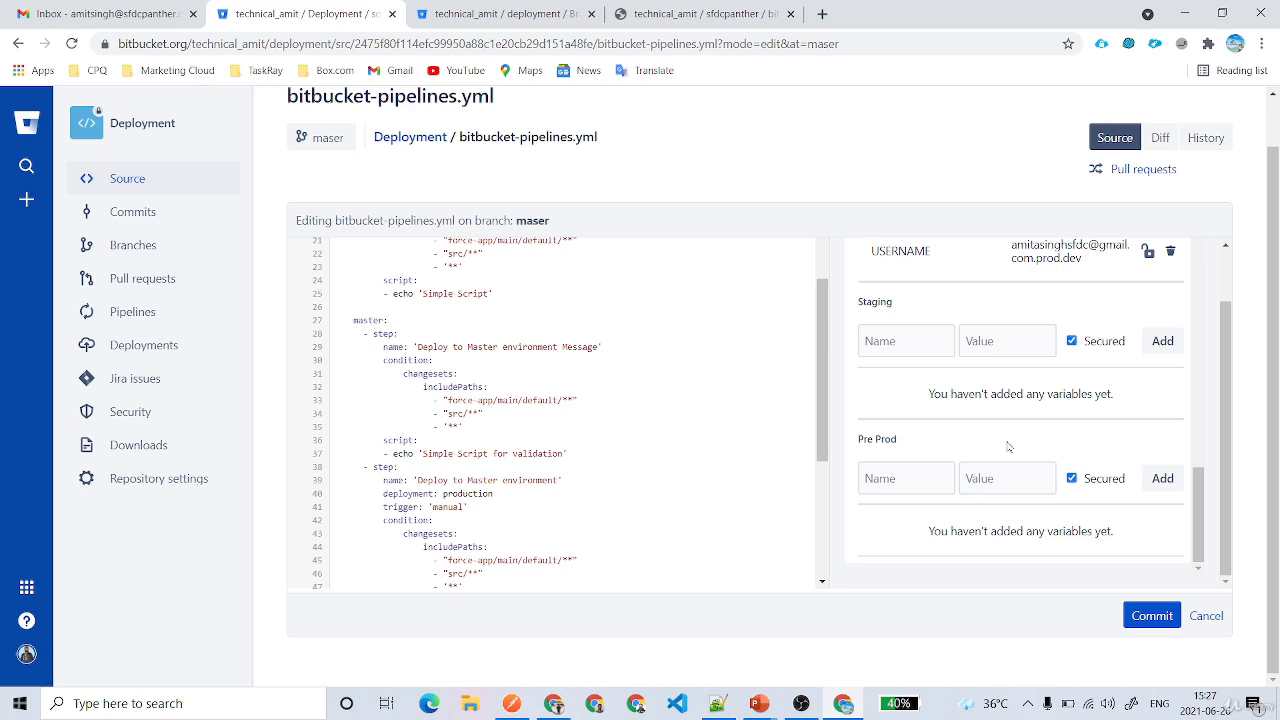
pyautogui.scroll(3, 1008, 446)
pyautogui.scroll(4, 1008, 446)
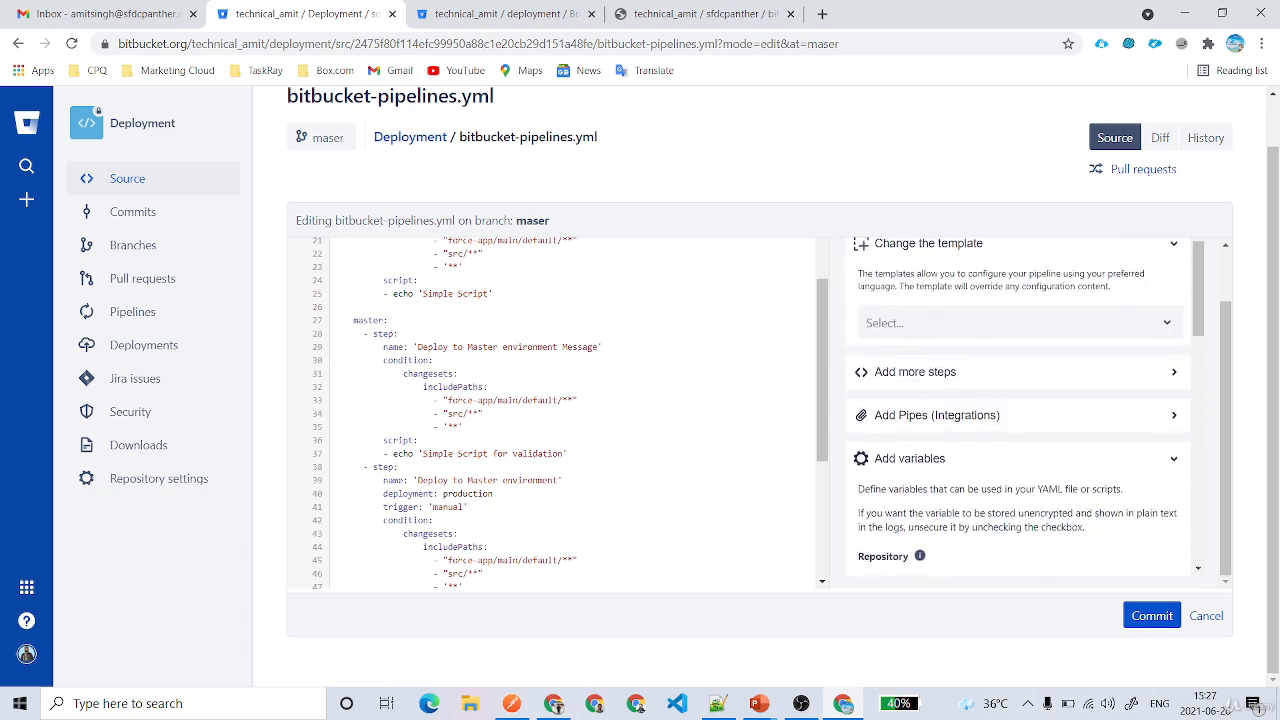
pyautogui.scroll(-2, 1005, 465)
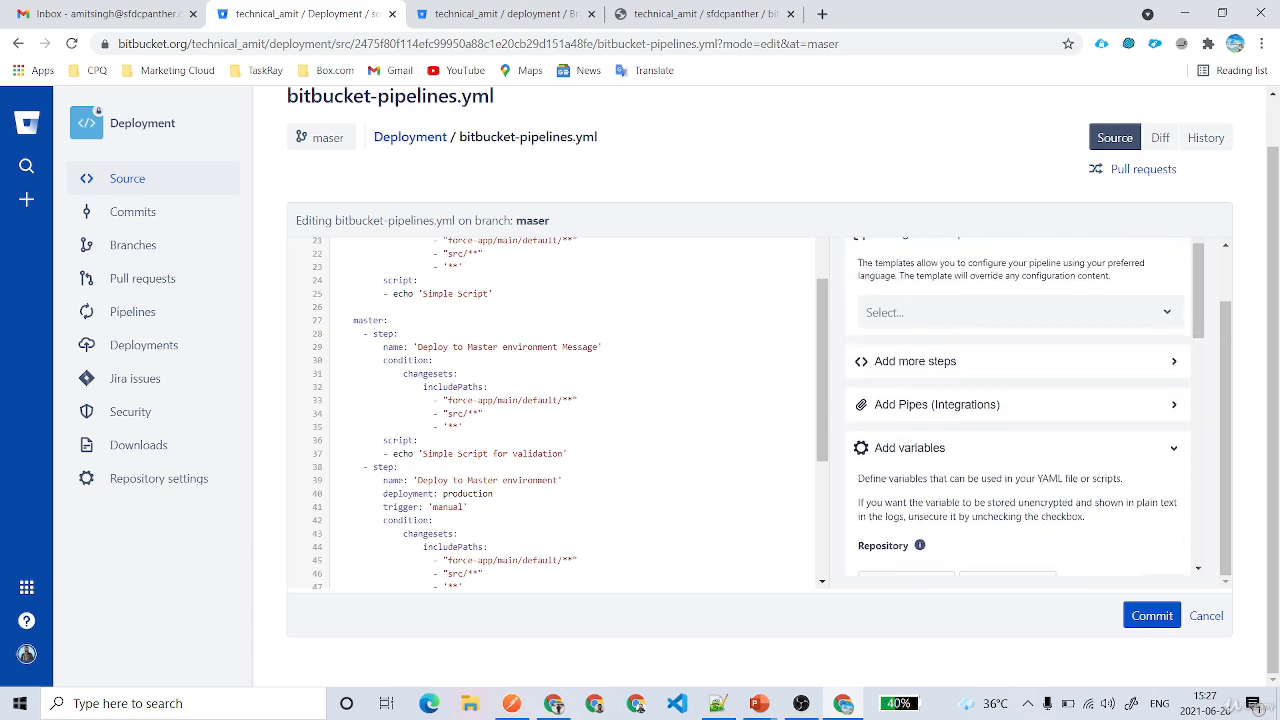
# - Commit the edited bitbucket-pipelines.yml to the maser branch and review the commit's changes
pyautogui.click(1152, 615)
pyautogui.click(396, 442)
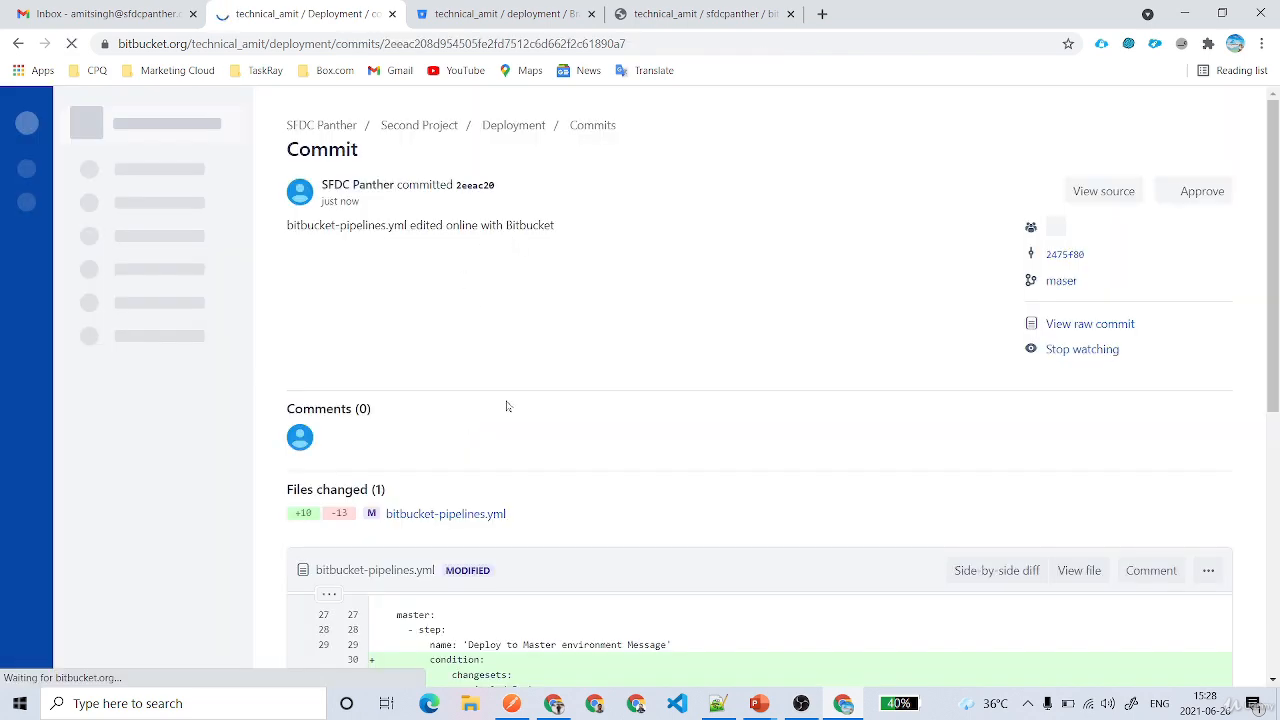
pyautogui.scroll(-1, 508, 406)
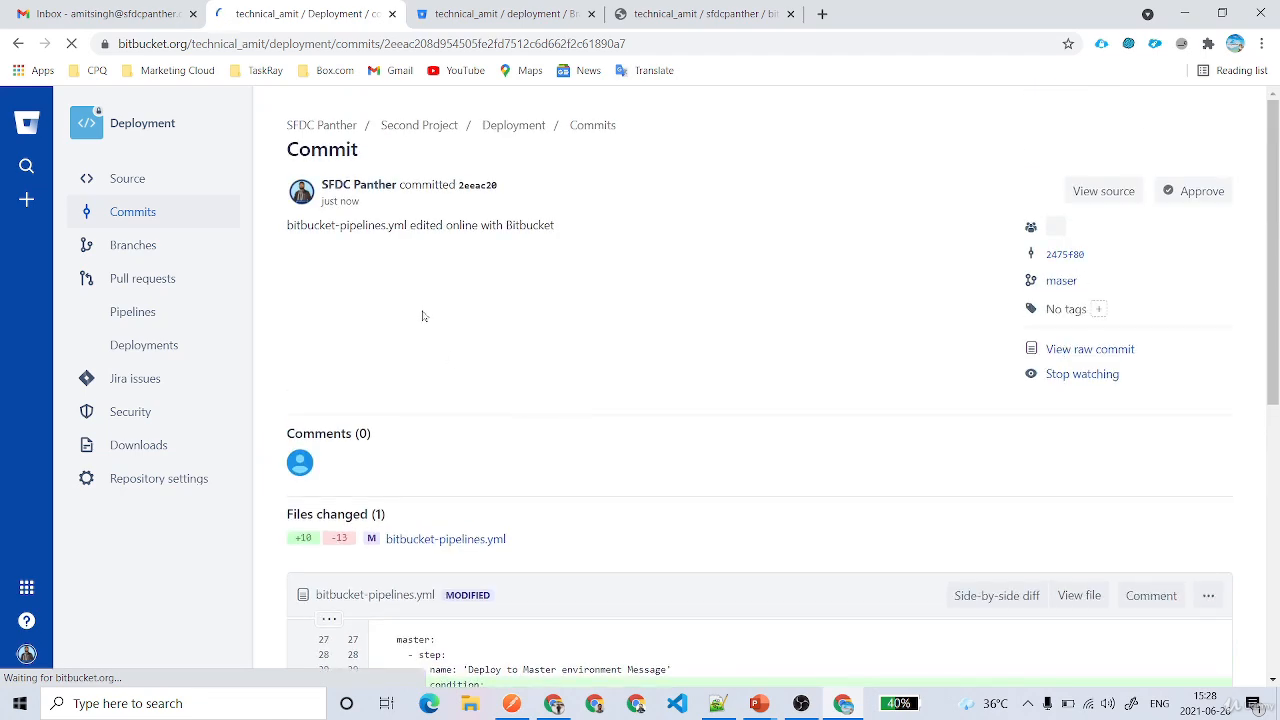
pyautogui.scroll(-3, 572, 350)
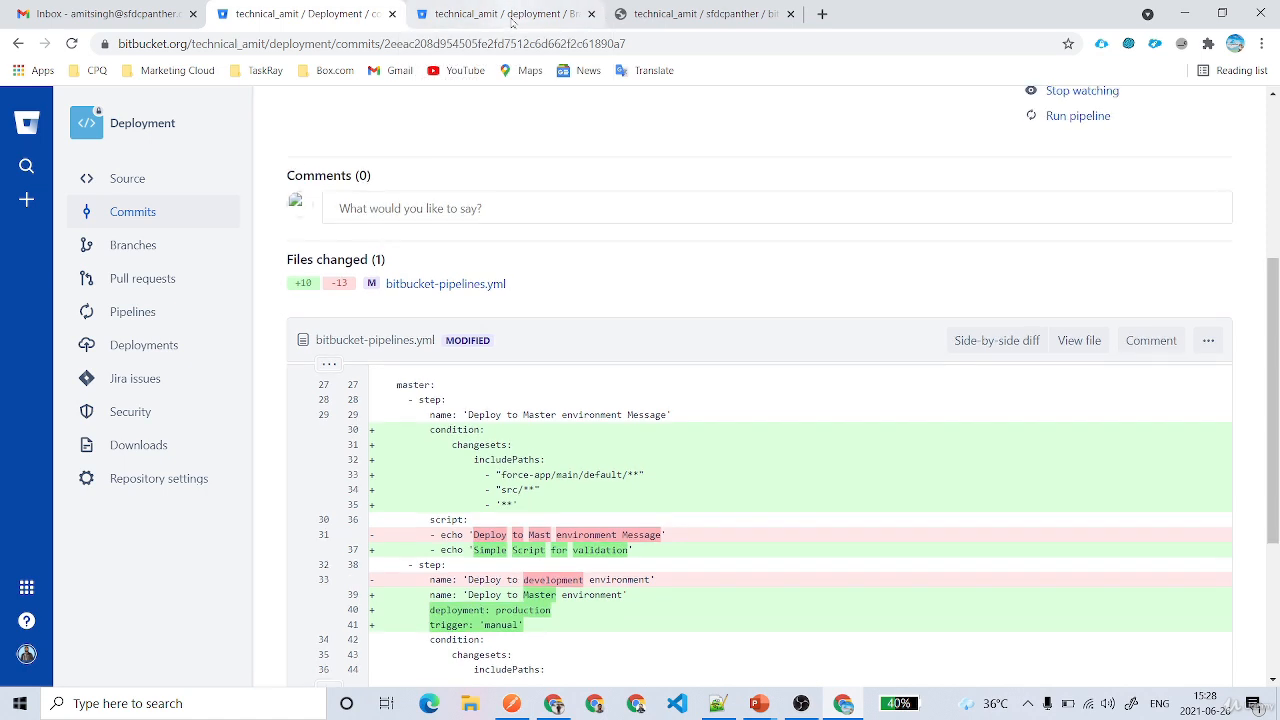
# - Open the results of the pipeline run started by the newest bitbucket-pipelines.yml commit on maser
pyautogui.click(512, 21)
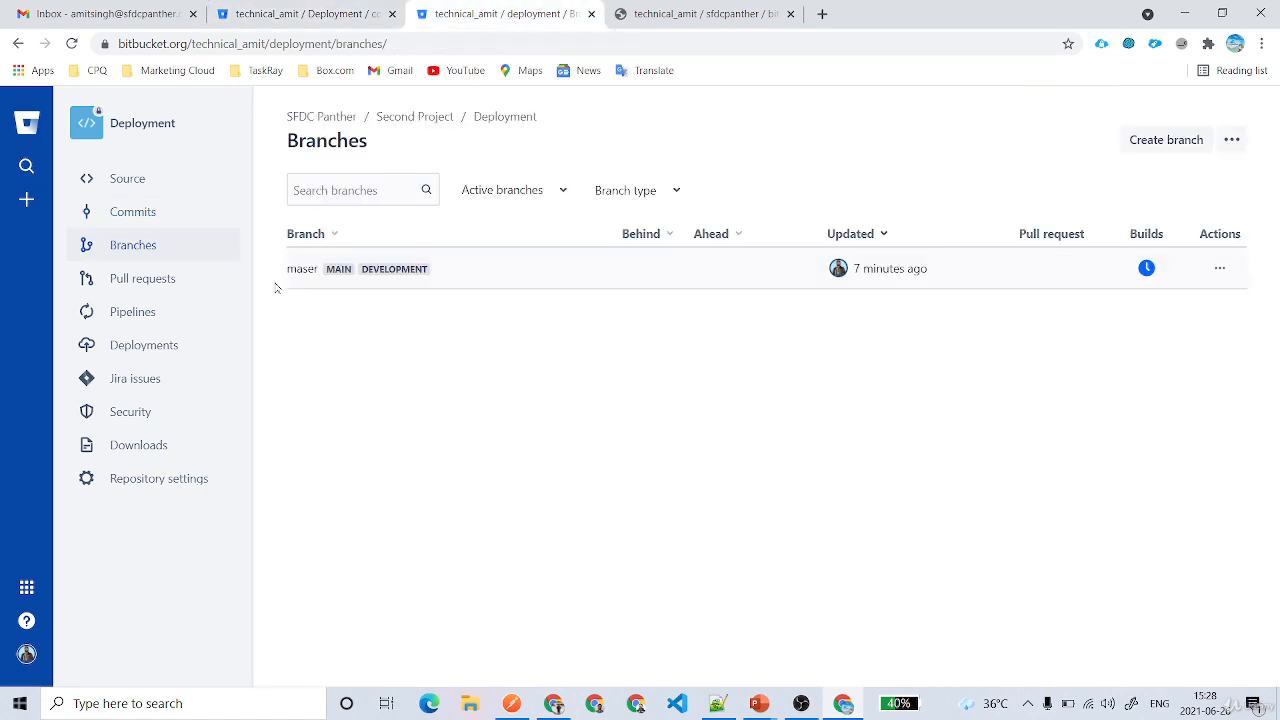
pyautogui.click(135, 312)
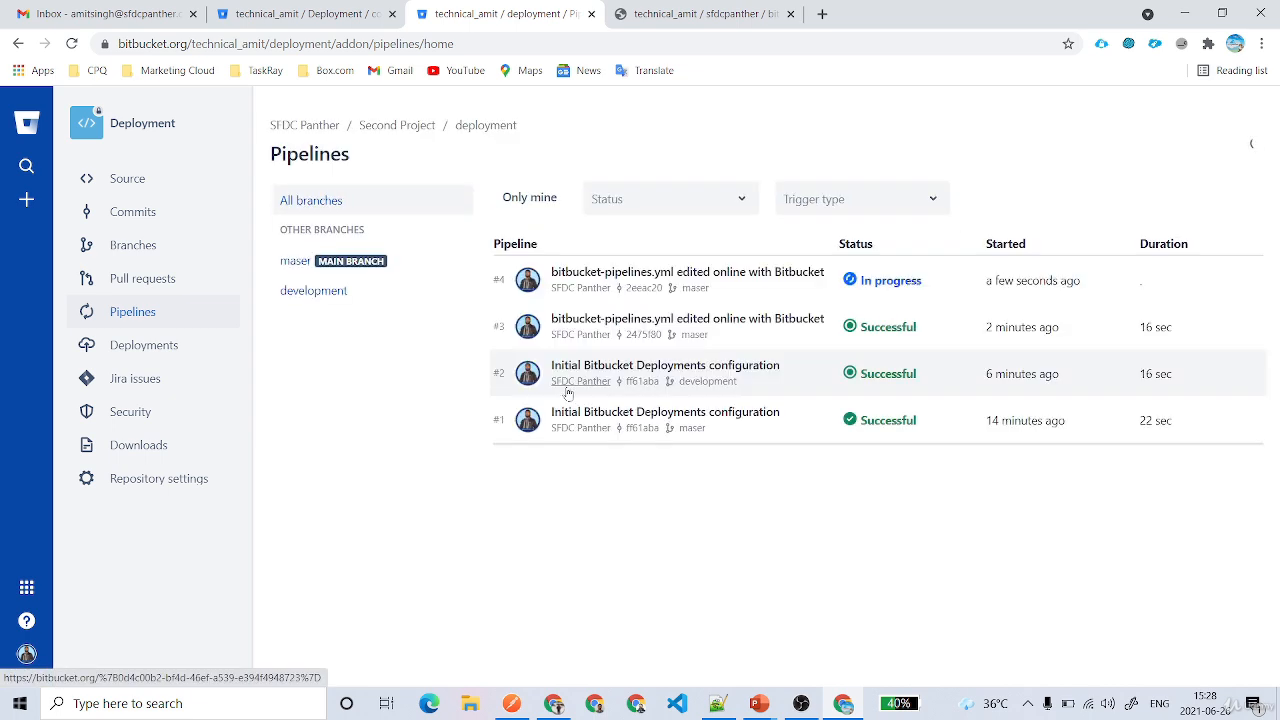
pyautogui.click(755, 283)
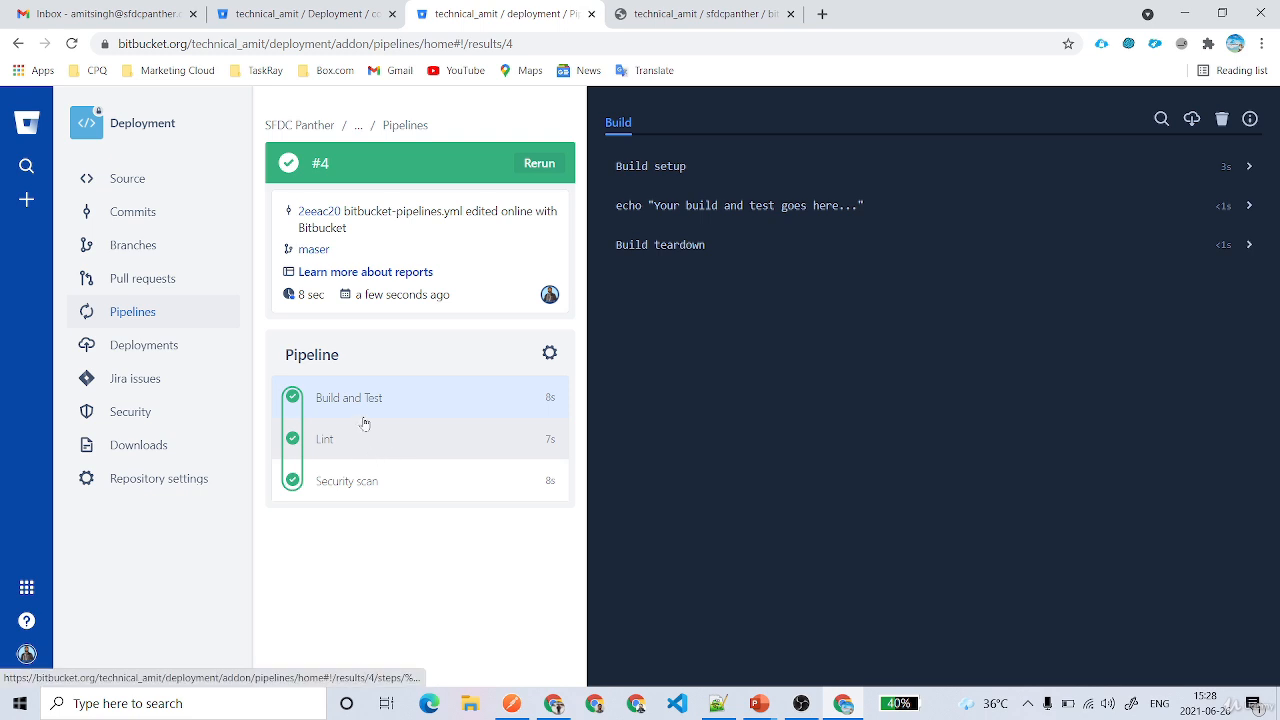
# - Check the maser source files and review the full diff of the bitbucket-pipelines.yml commit
pyautogui.click(129, 188)
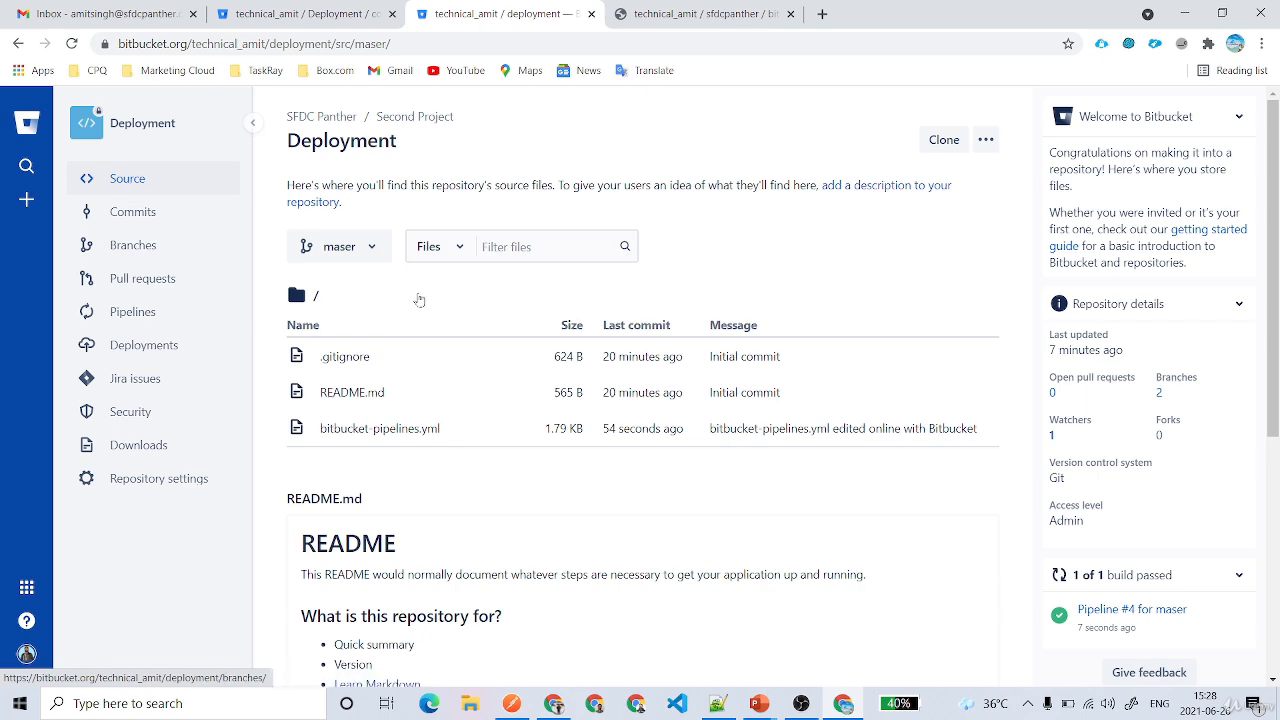
pyautogui.click(265, 22)
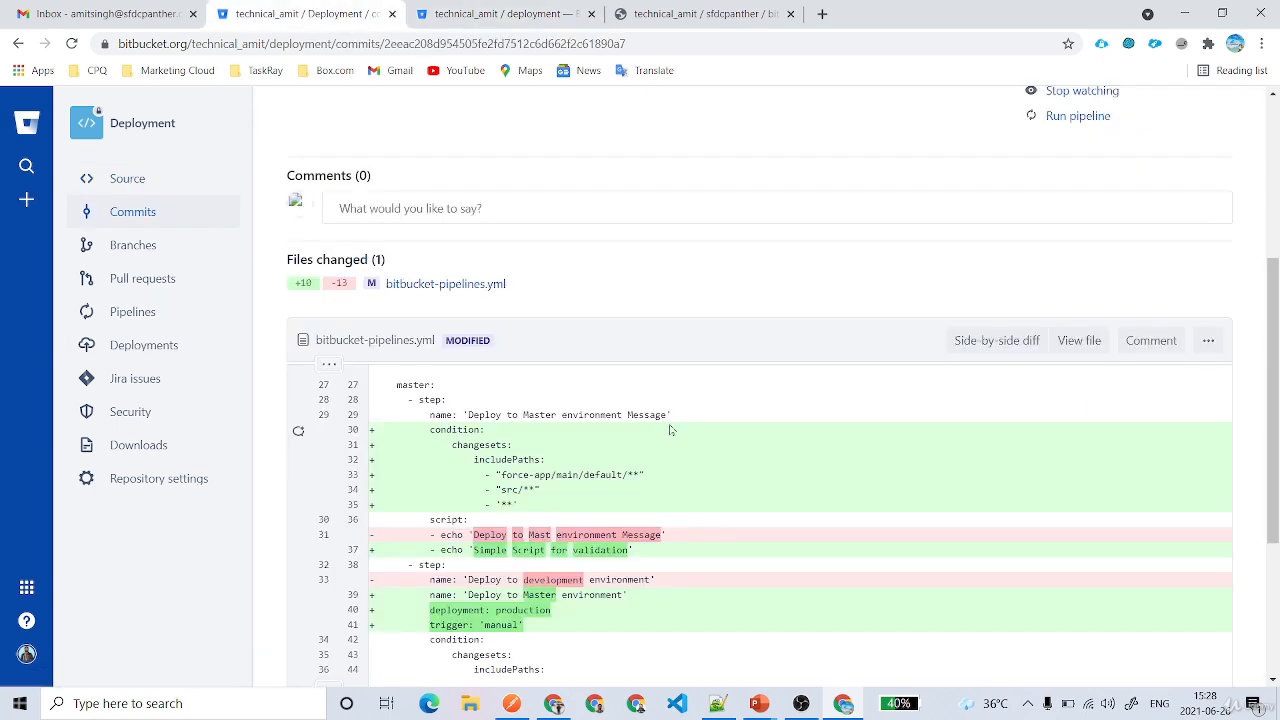
pyautogui.scroll(-3, 557, 477)
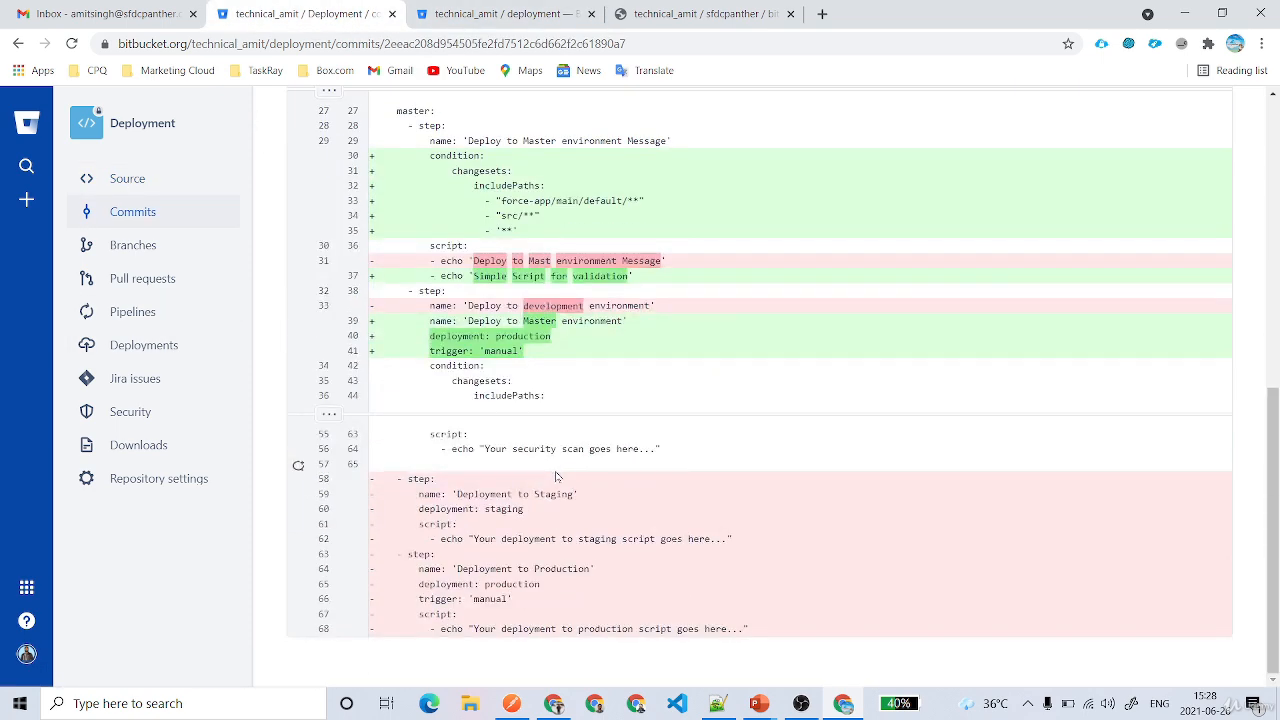
pyautogui.scroll(10, 557, 477)
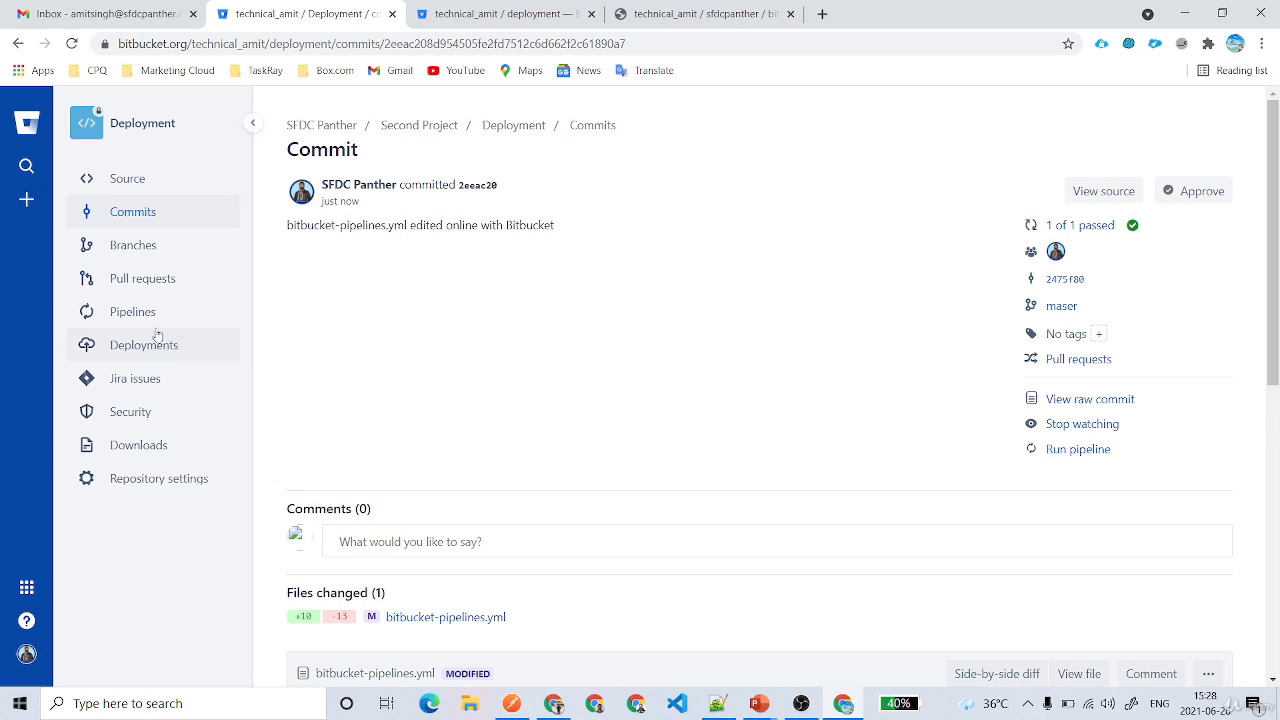
# - Start a new pull request from the maser branch into the development branch
pyautogui.click(148, 283)
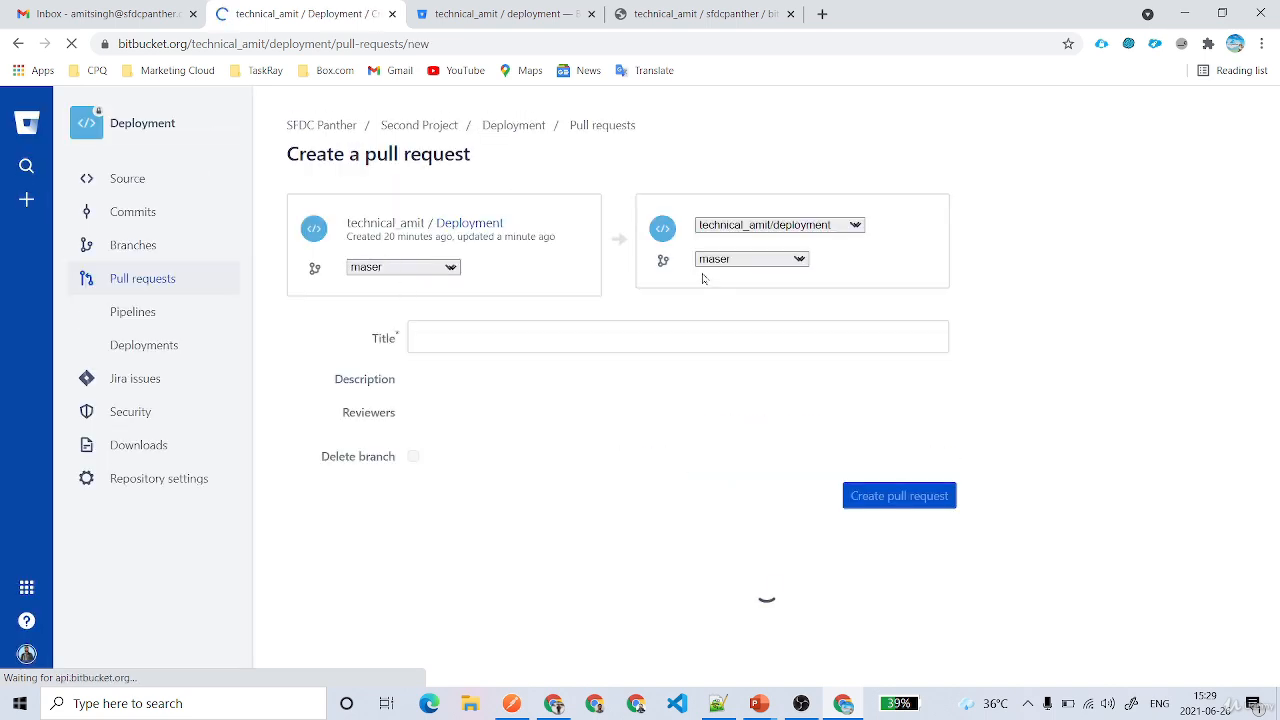
pyautogui.click(805, 280)
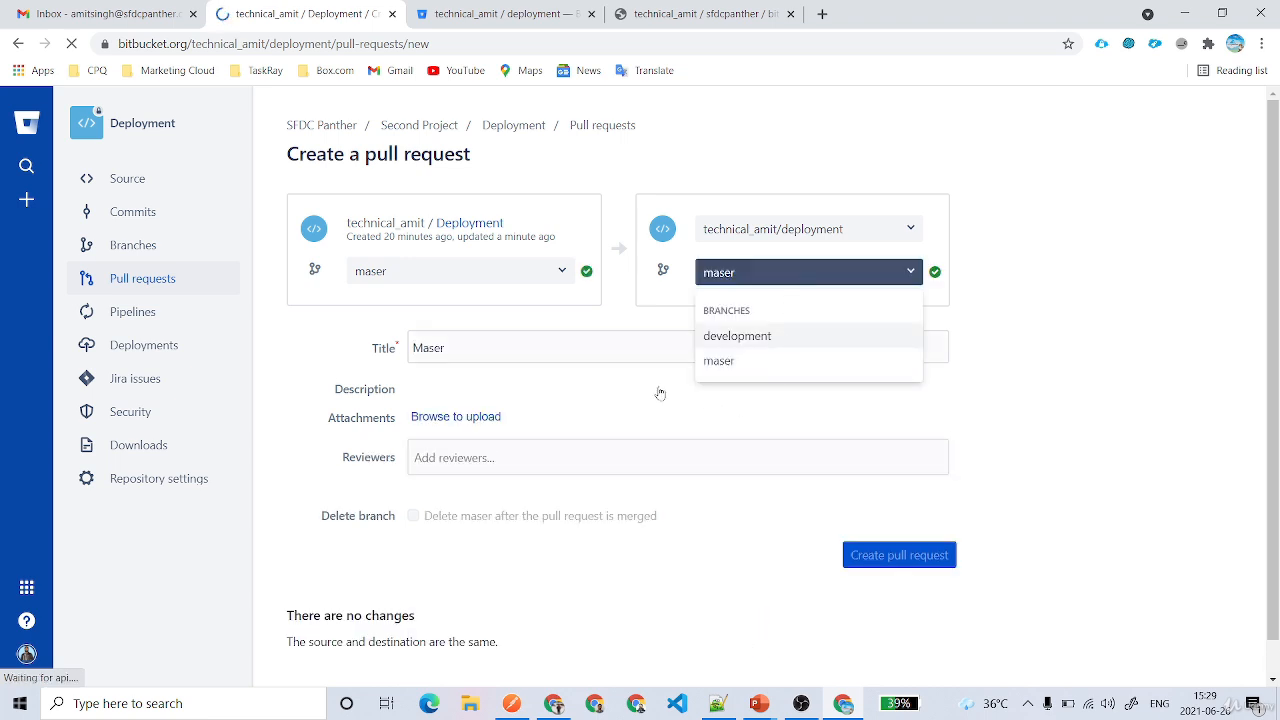
pyautogui.click(748, 332)
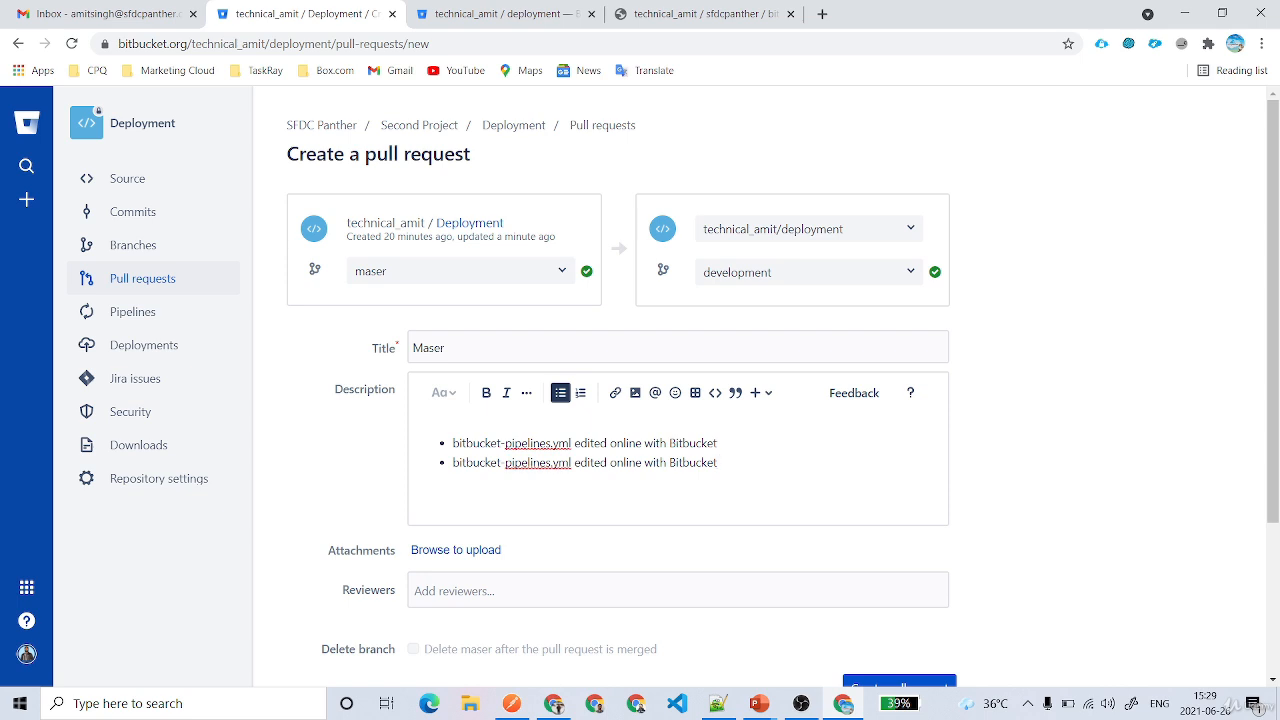
# - Title the pull request 'bitbucket-pipelines.yml edited online with Bitbucket', reusing the description text, and create it
pyautogui.moveTo(718, 443); pyautogui.dragTo(452, 443)
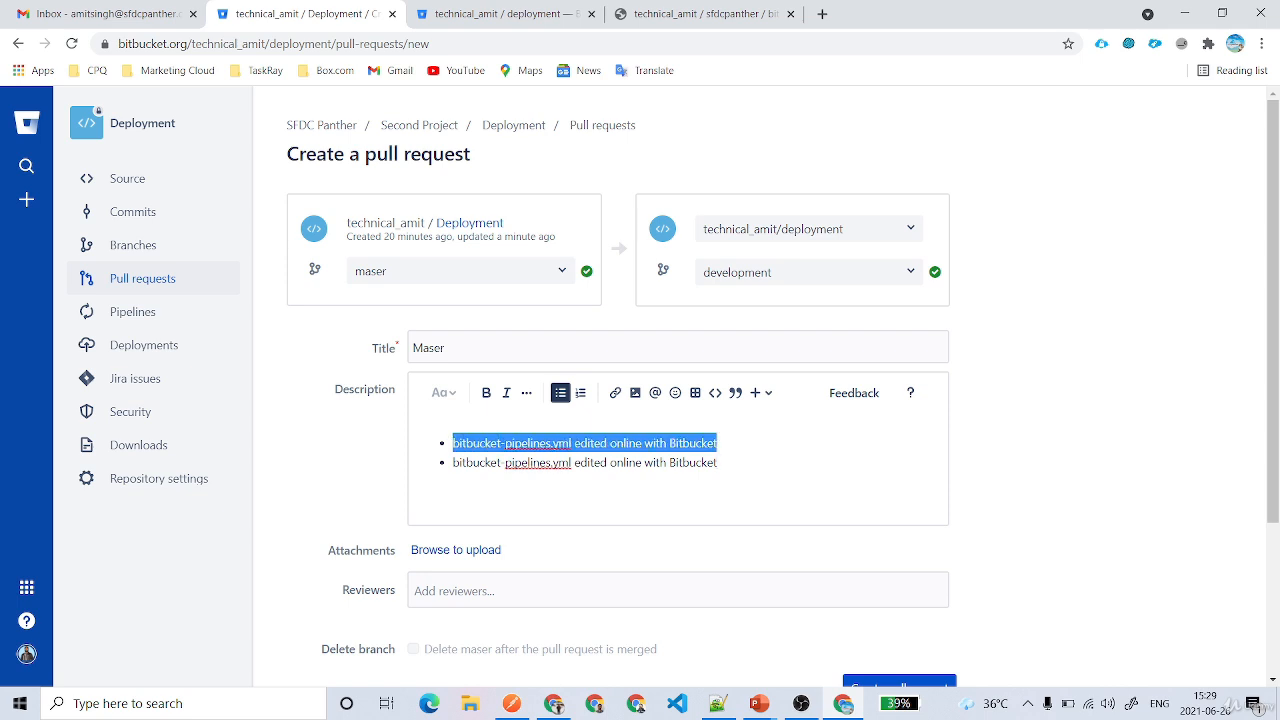
pyautogui.hotkey('ctrl', 'c')
pyautogui.doubleClick(428, 348)
pyautogui.hotkey('ctrl', 'v')
pyautogui.scroll(-2, 975, 443)
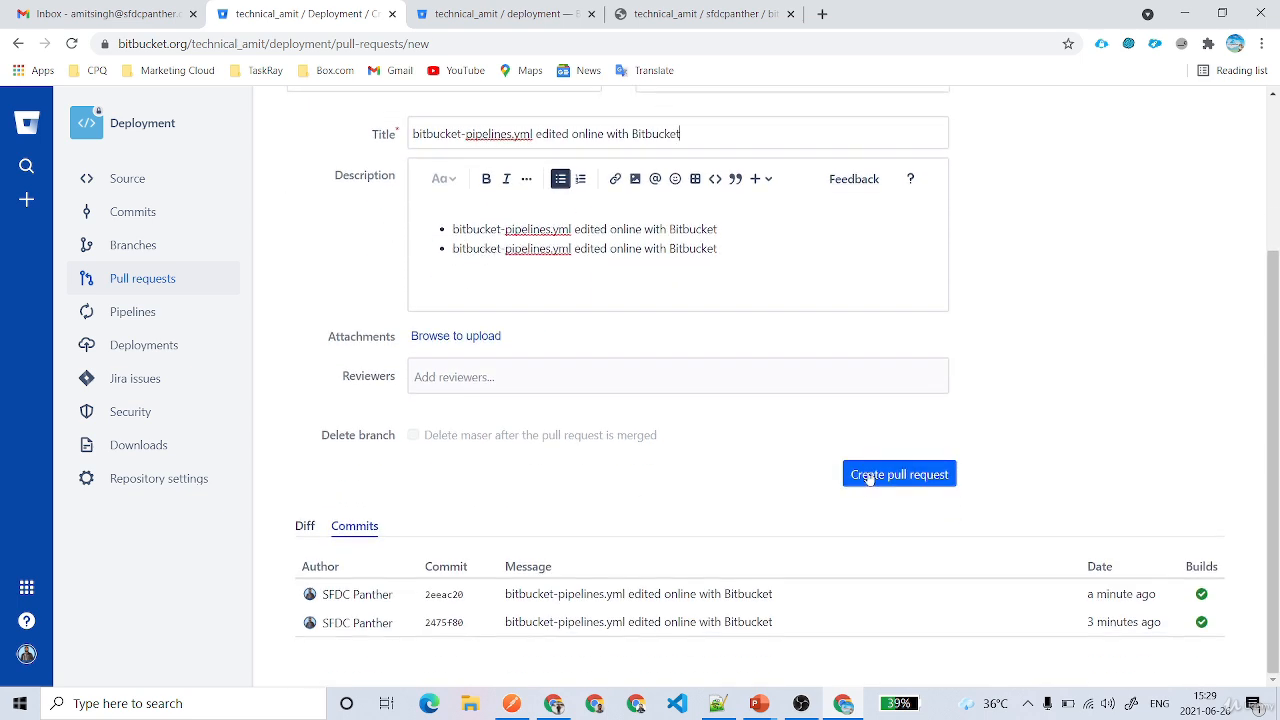
pyautogui.click(880, 474)
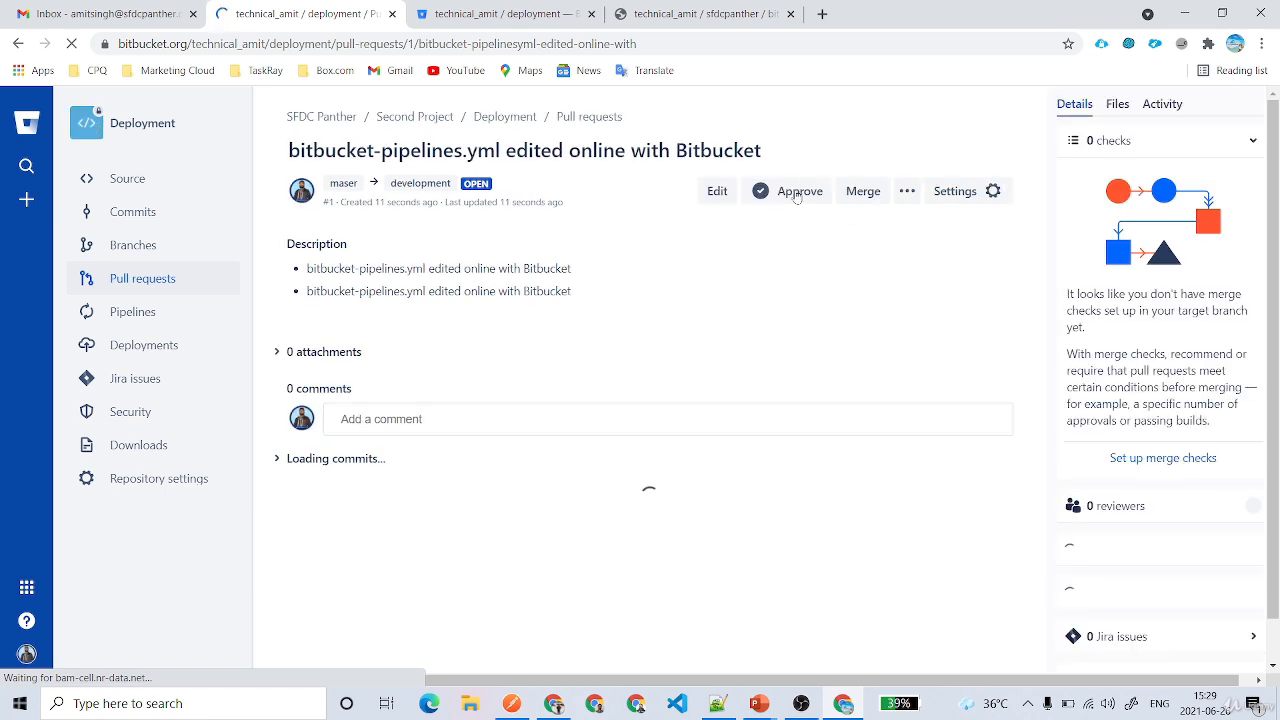
# - Approve the pull request and merge it into development using the Merge commit strategy
pyautogui.click(797, 193)
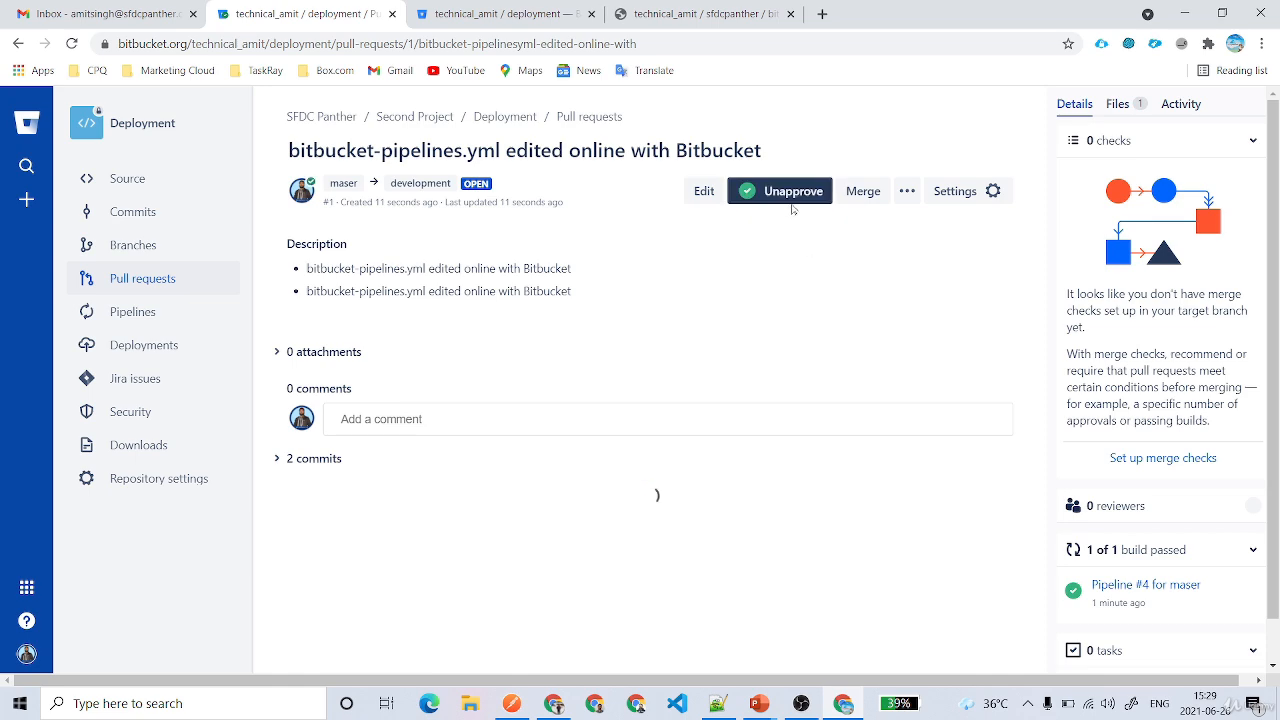
pyautogui.click(858, 193)
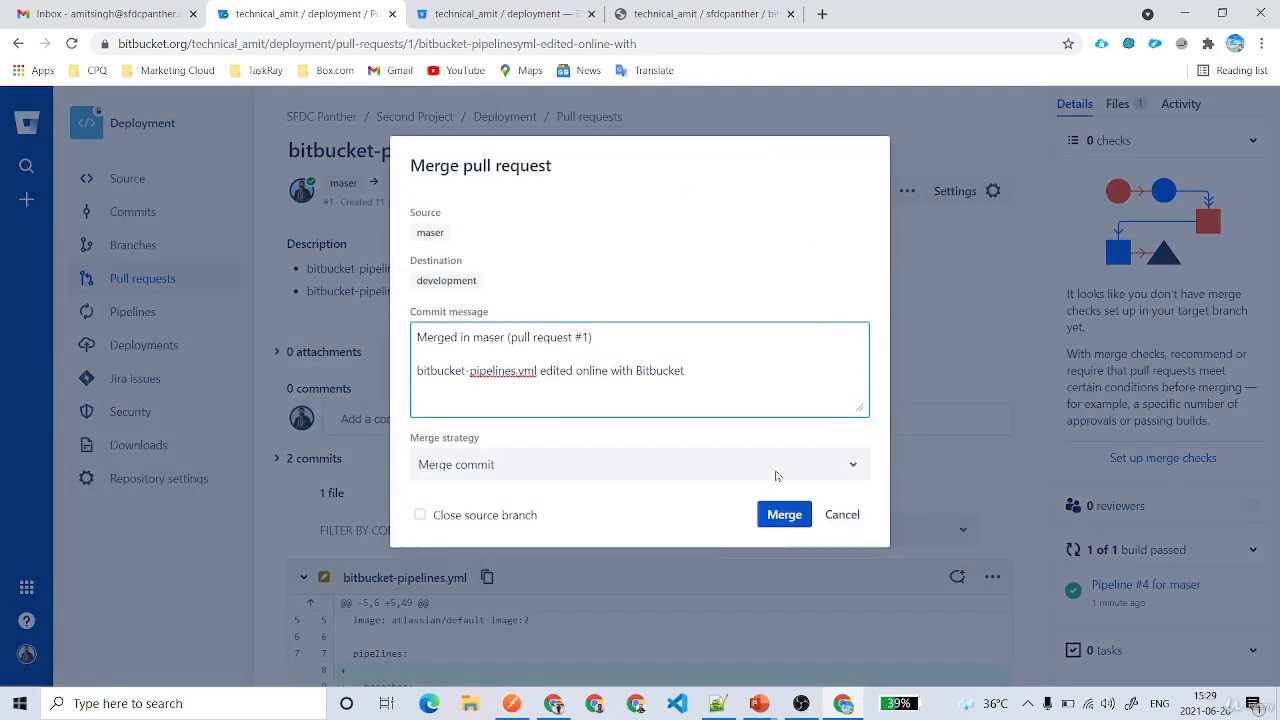
pyautogui.click(781, 514)
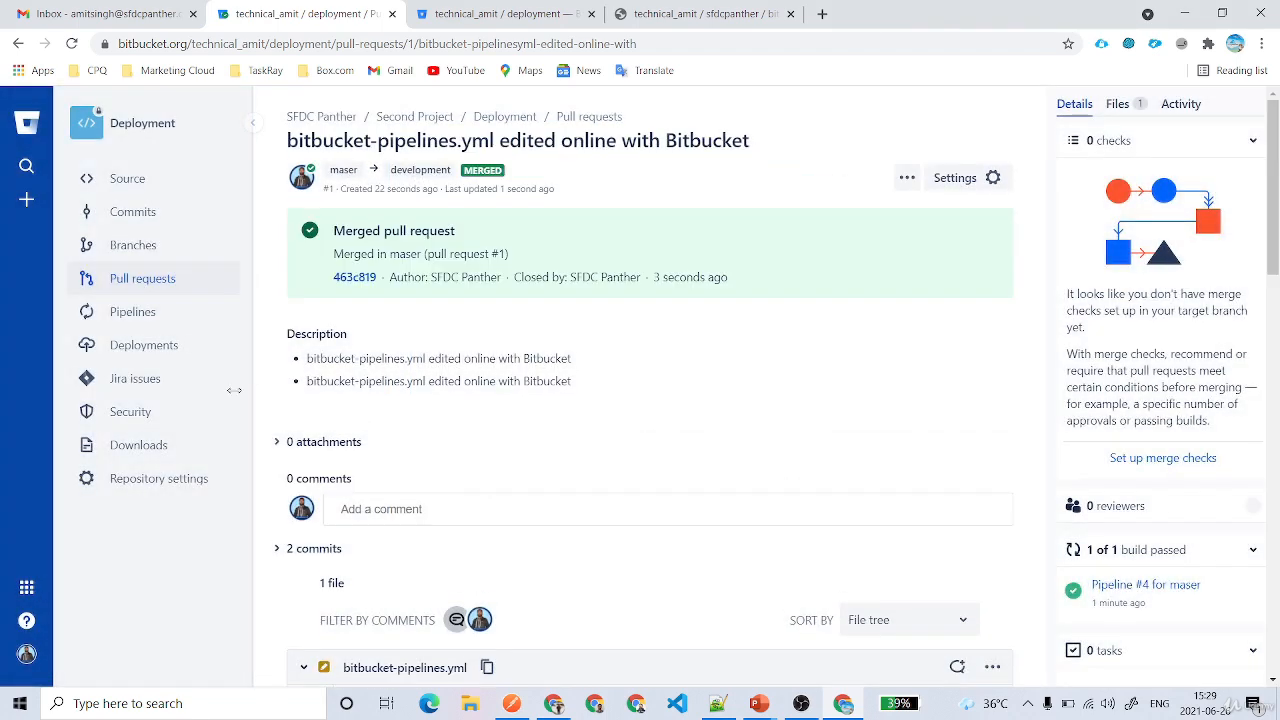
# - Open the results of the development branch pipeline run triggered by merging pull request #1
pyautogui.click(137, 315)
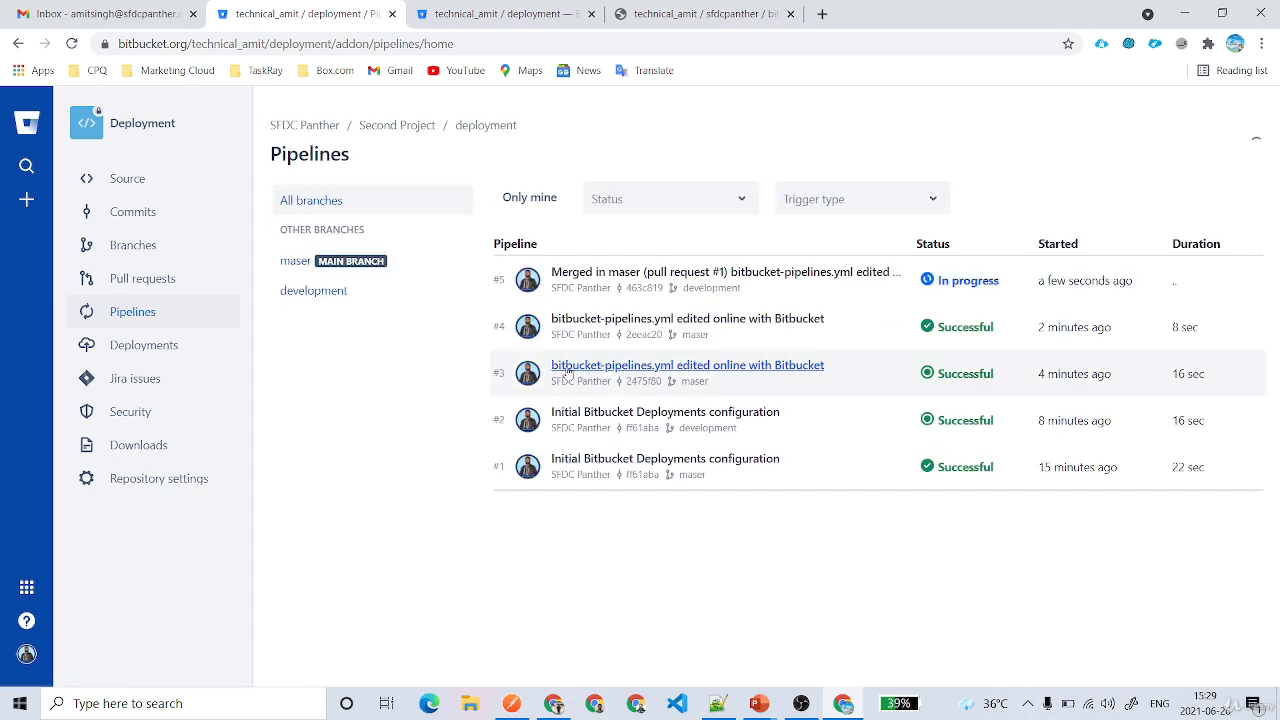
pyautogui.click(810, 281)
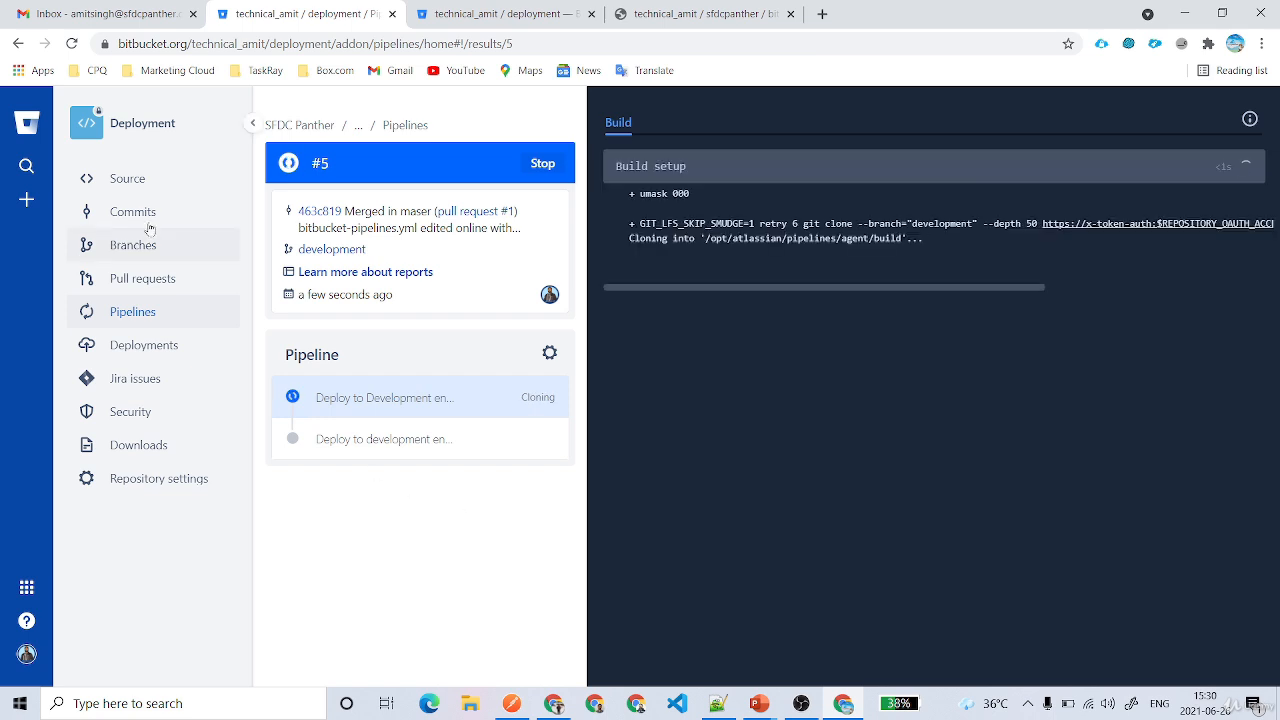
# - View bitbucket-pipelines.yml on the development branch and examine its branch-specific steps
pyautogui.click(135, 185)
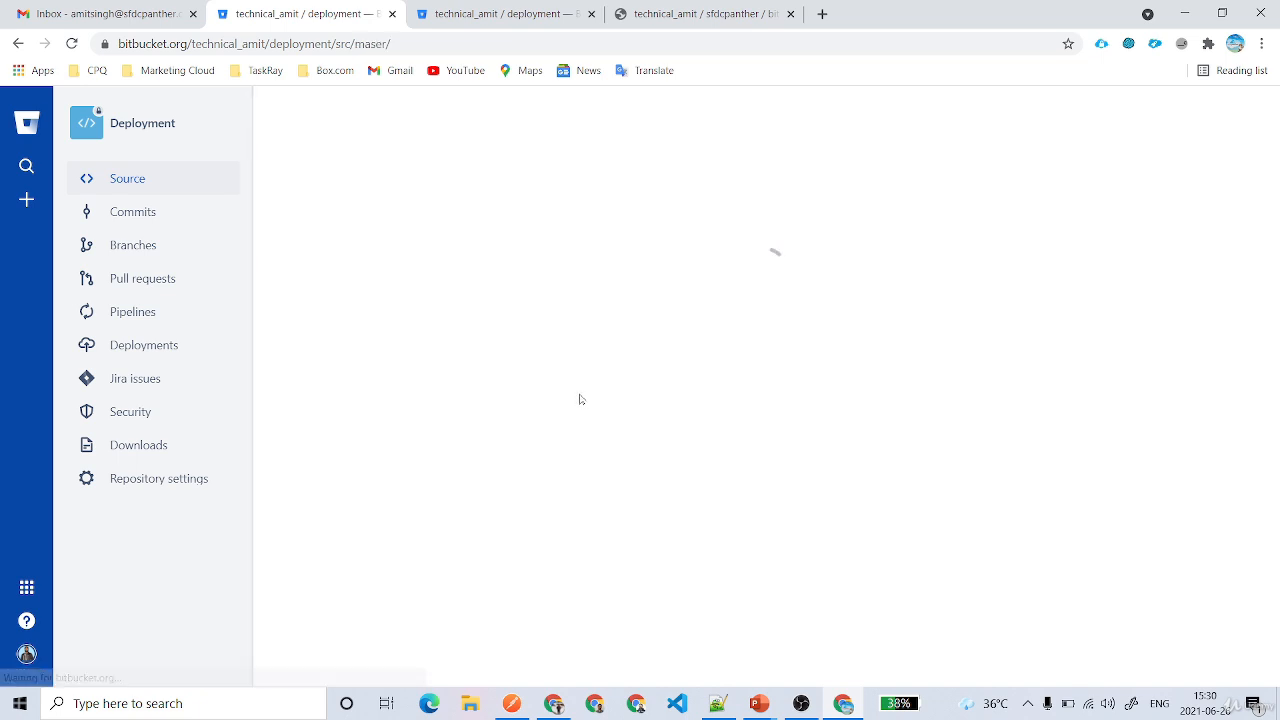
pyautogui.click(368, 426)
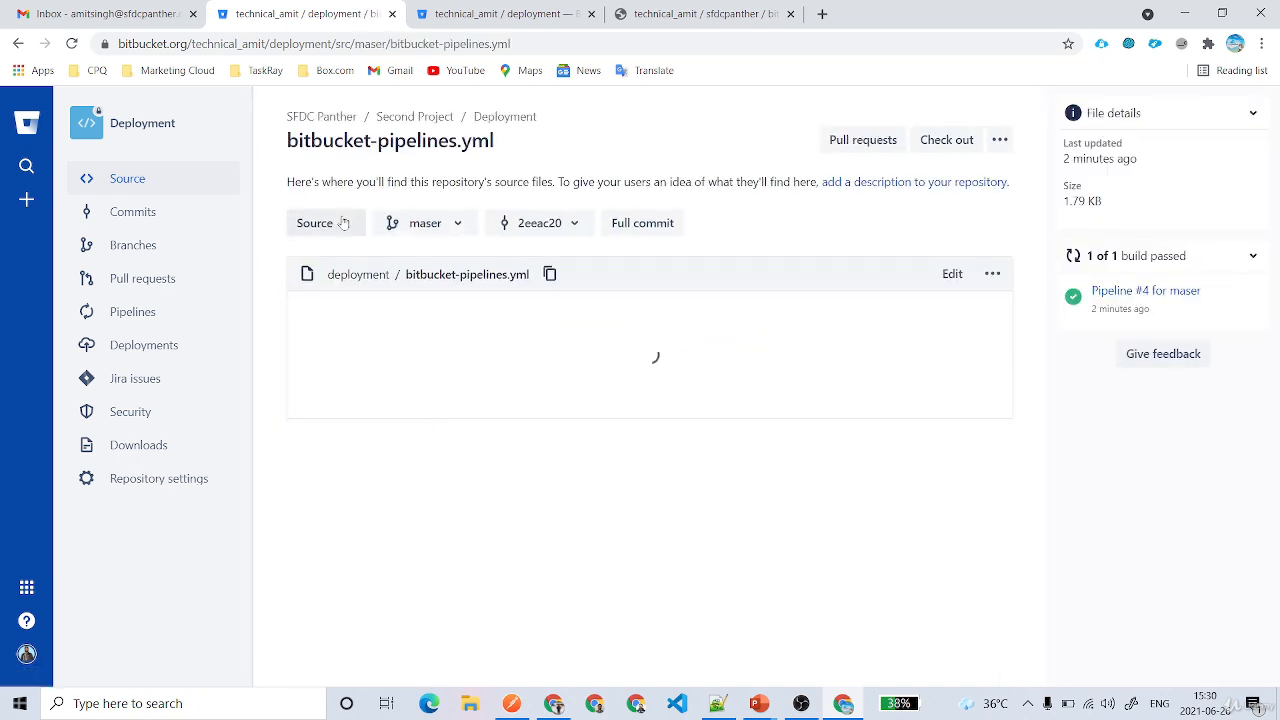
pyautogui.click(322, 223)
pyautogui.click(428, 224)
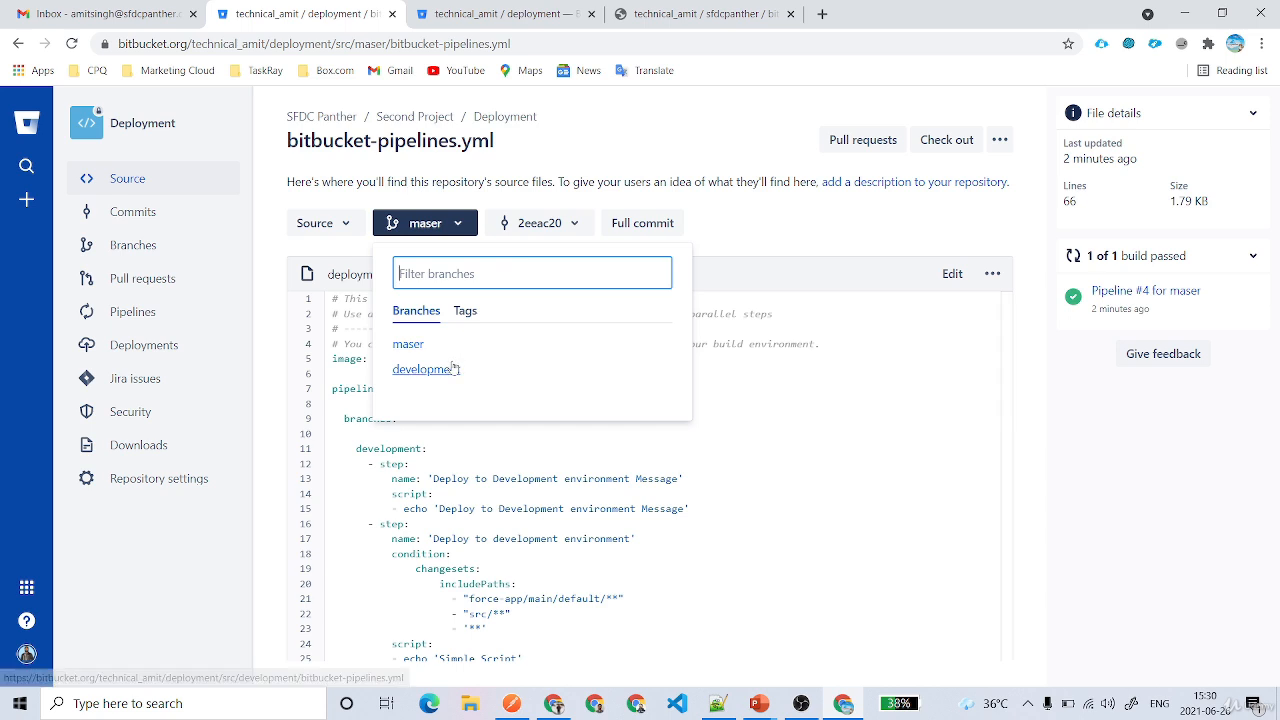
pyautogui.click(460, 362)
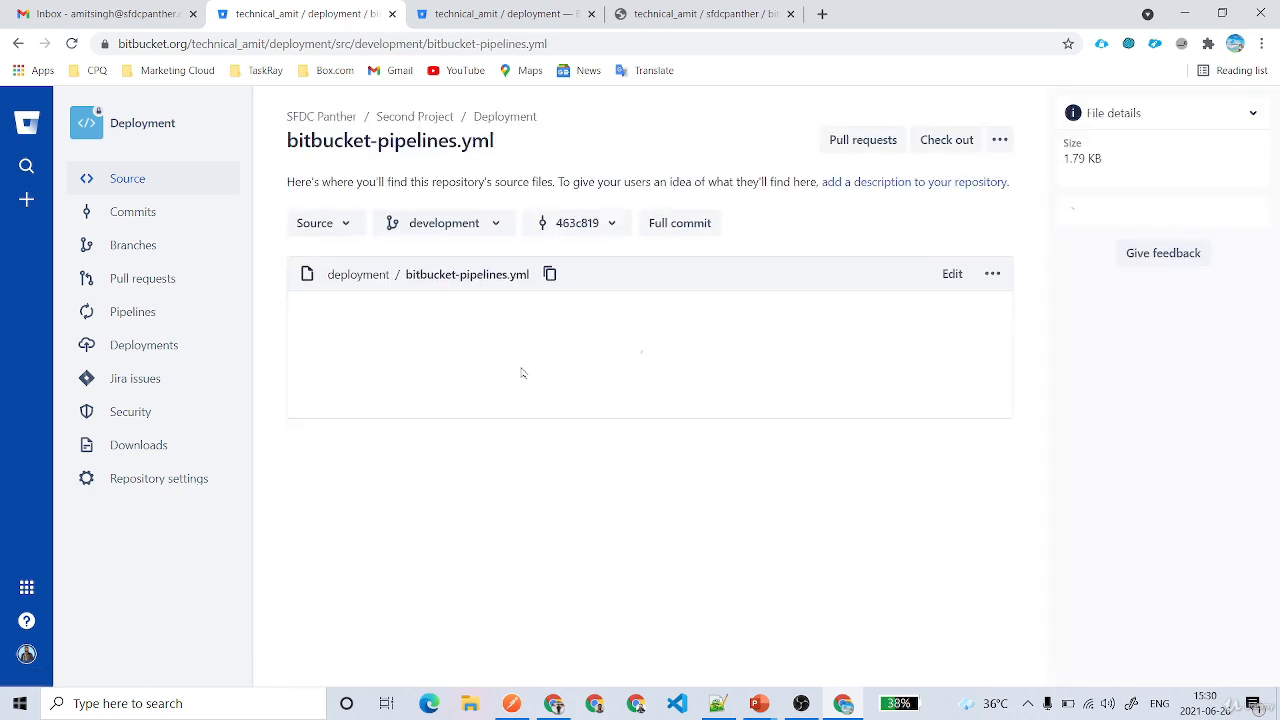
pyautogui.scroll(-1, 650, 475)
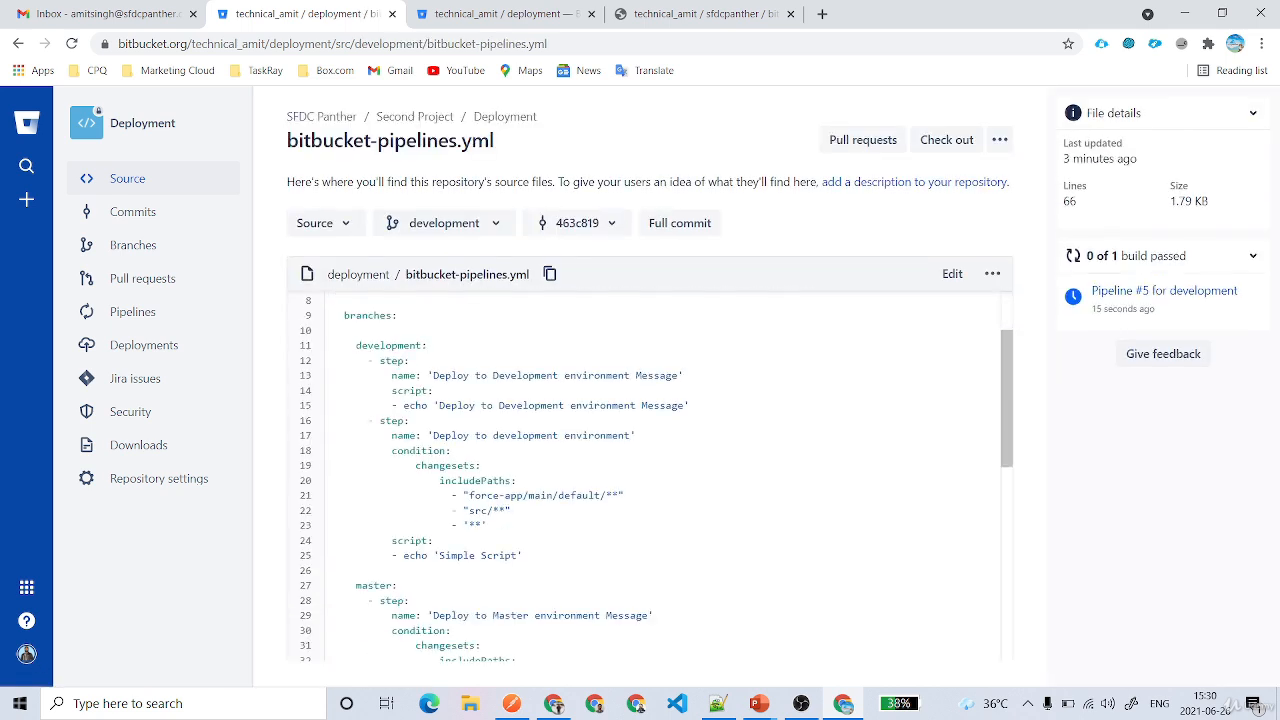
# - Open bitbucket-pipelines.yml on development for editing and compare its master branch key with the repository's main branch name
pyautogui.scroll(1, 650, 475)
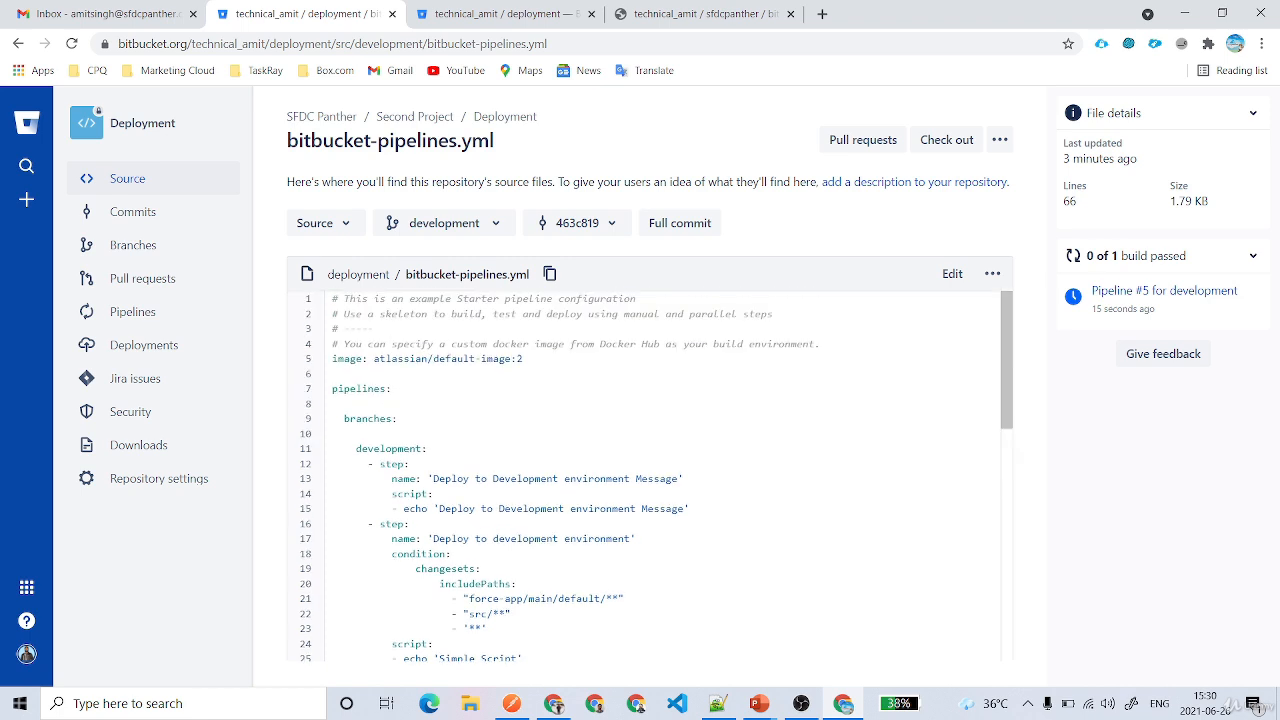
pyautogui.scroll(-1, 650, 475)
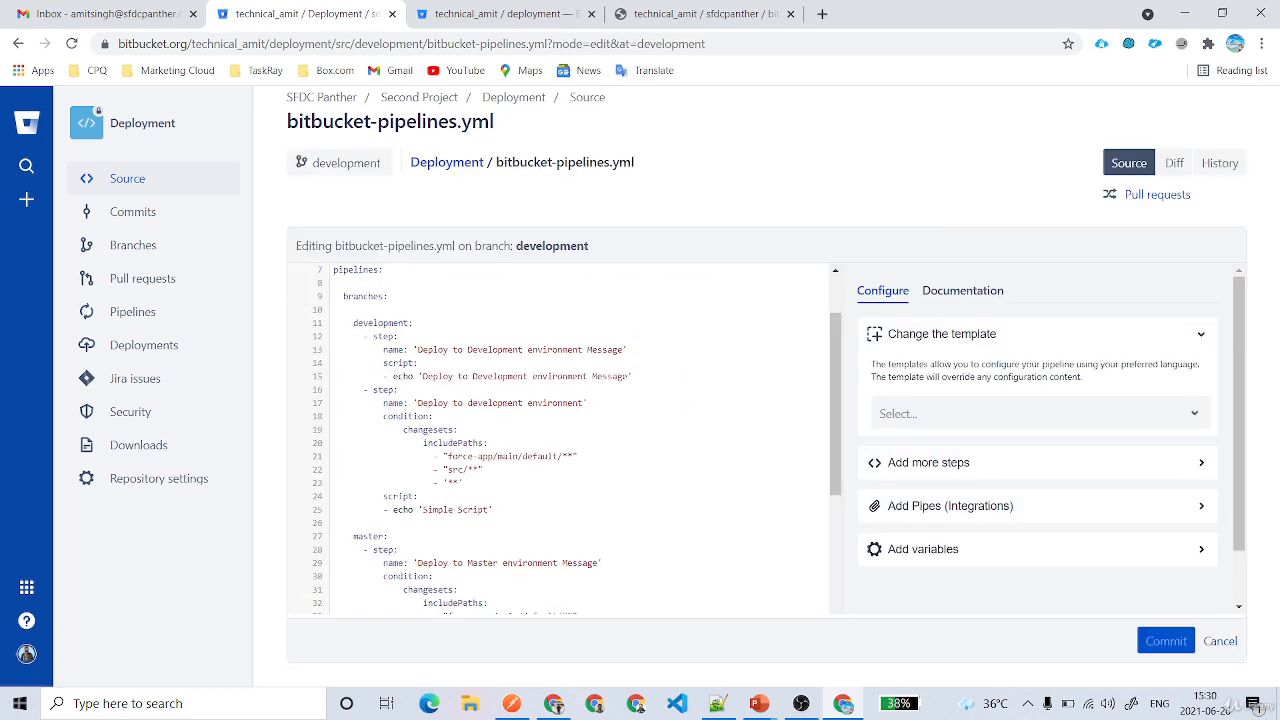
pyautogui.doubleClick(368, 537)
pyautogui.hotkey('ctrl', 'c')
pyautogui.click(513, 8)
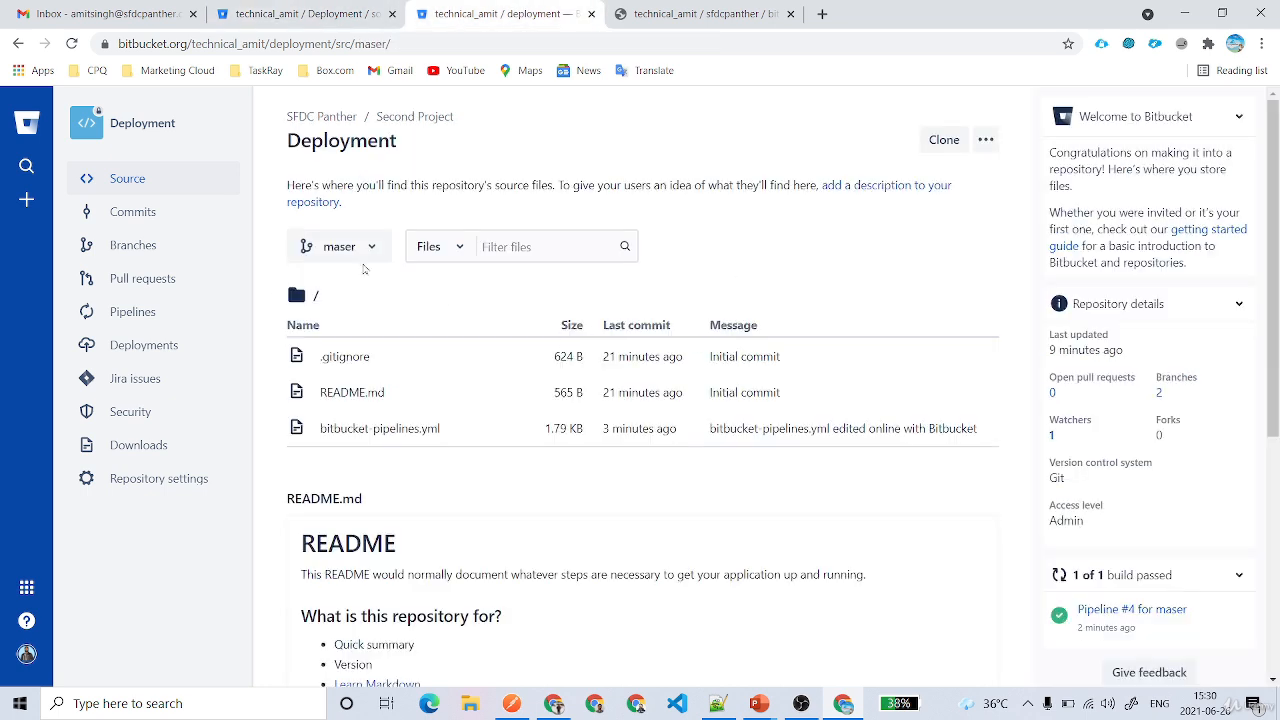
pyautogui.hotkey('ctrl', 'f')
pyautogui.hotkey('ctrl', 'v')
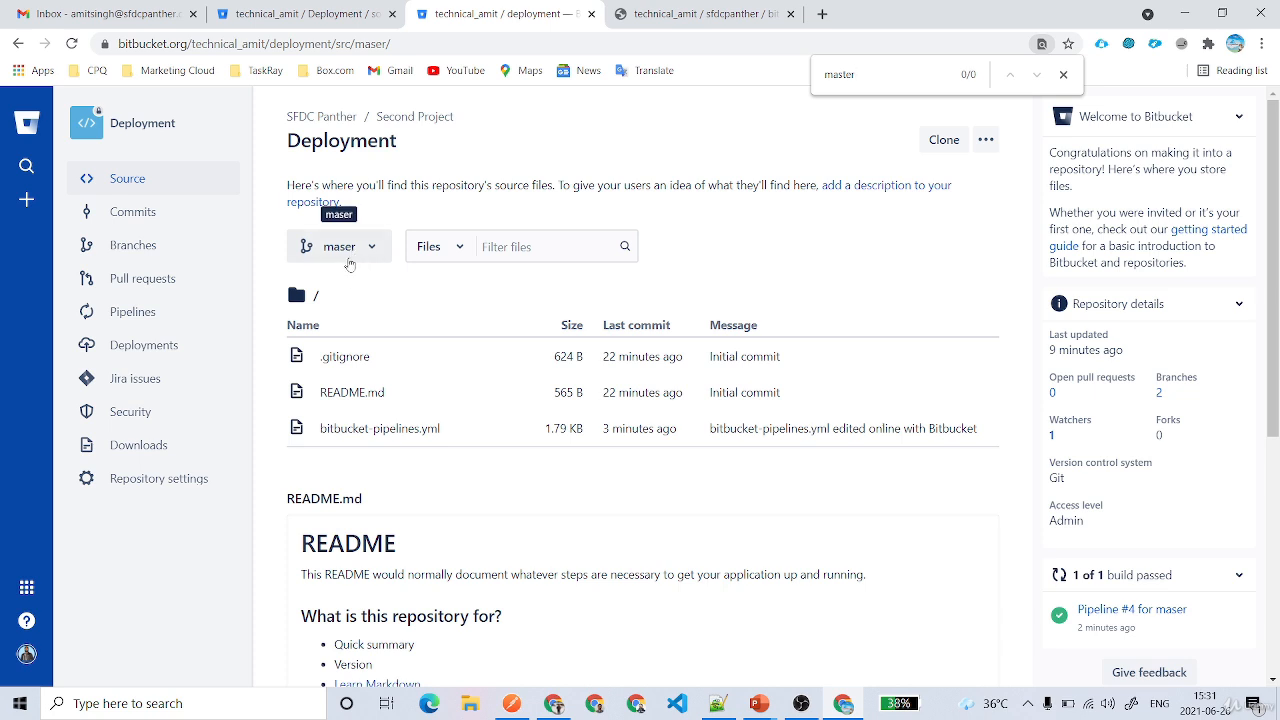
pyautogui.click(296, 10)
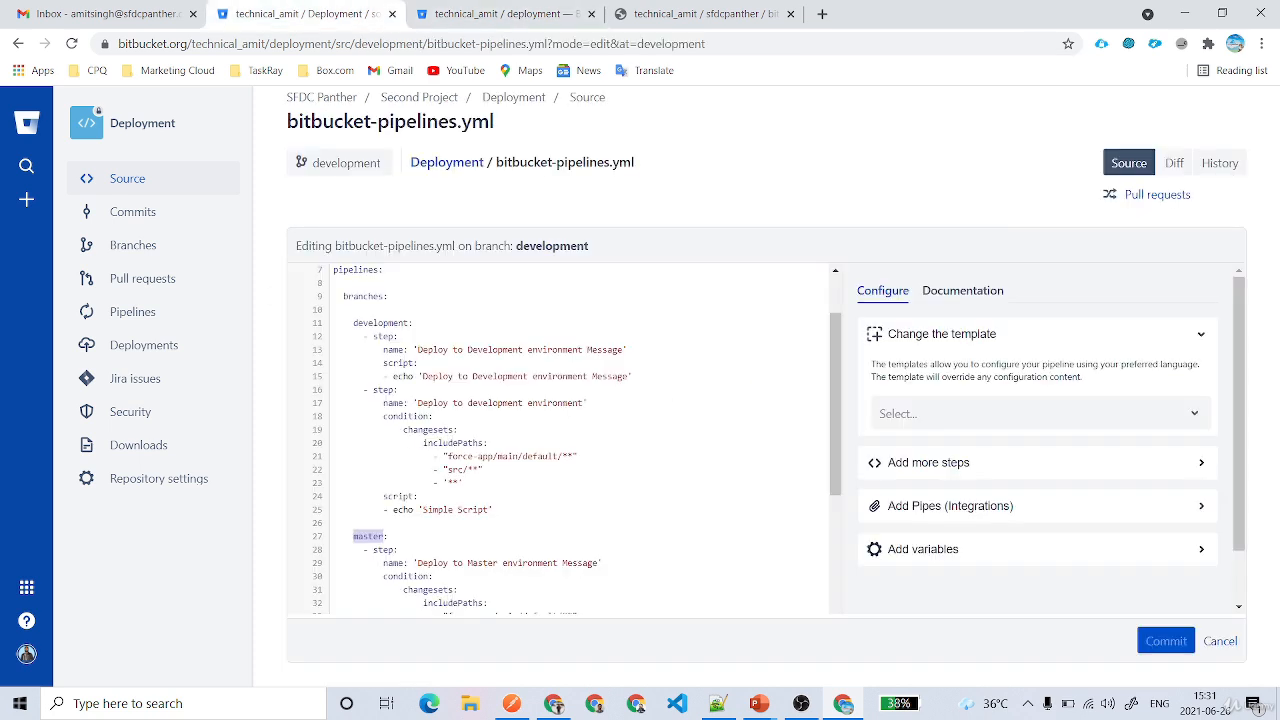
# - Change the master branch key to maser in bitbucket-pipelines.yml, review the remaining steps, and commit the edit to development
pyautogui.click(378, 536)
pyautogui.press('BackSpace')
pyautogui.doubleClick(368, 536)
pyautogui.scroll(-3, 560, 440)
pyautogui.moveTo(358, 383); pyautogui.dragTo(493, 543)
pyautogui.scroll(-5, 560, 440)
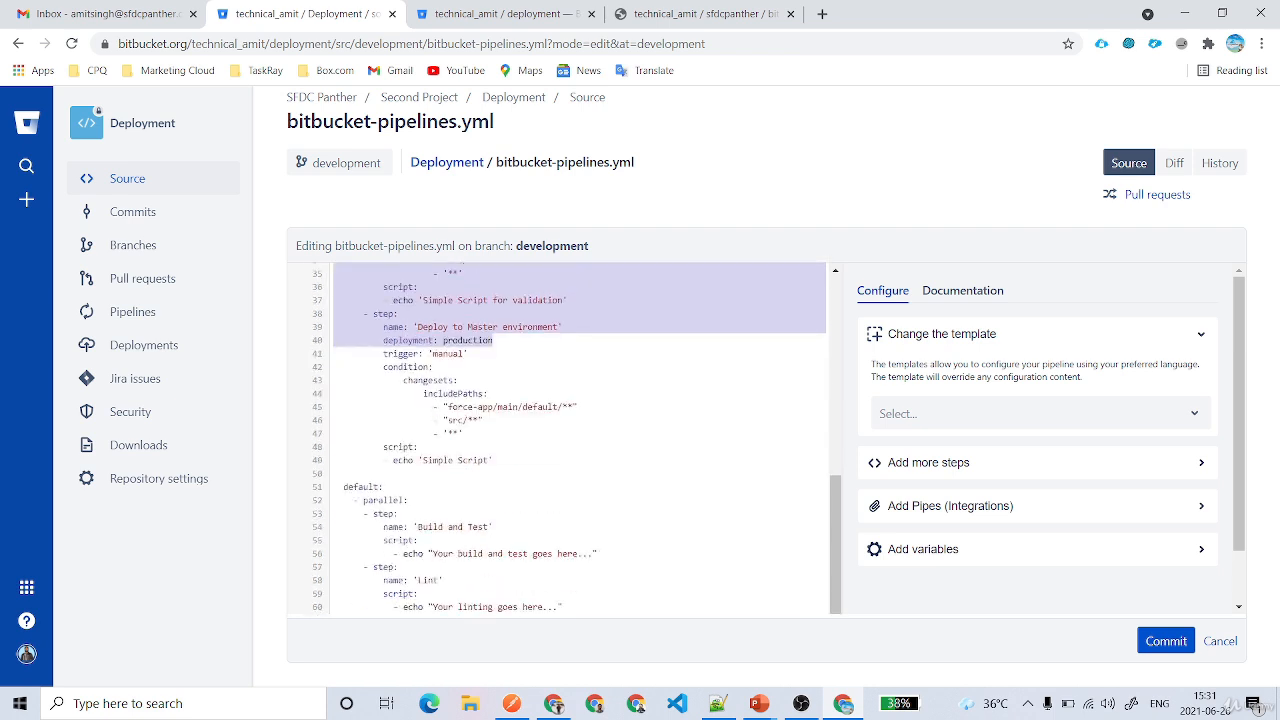
pyautogui.click(1149, 645)
# - Try to add a reviewer to the new pull request from development into maser
pyautogui.click(410, 443)
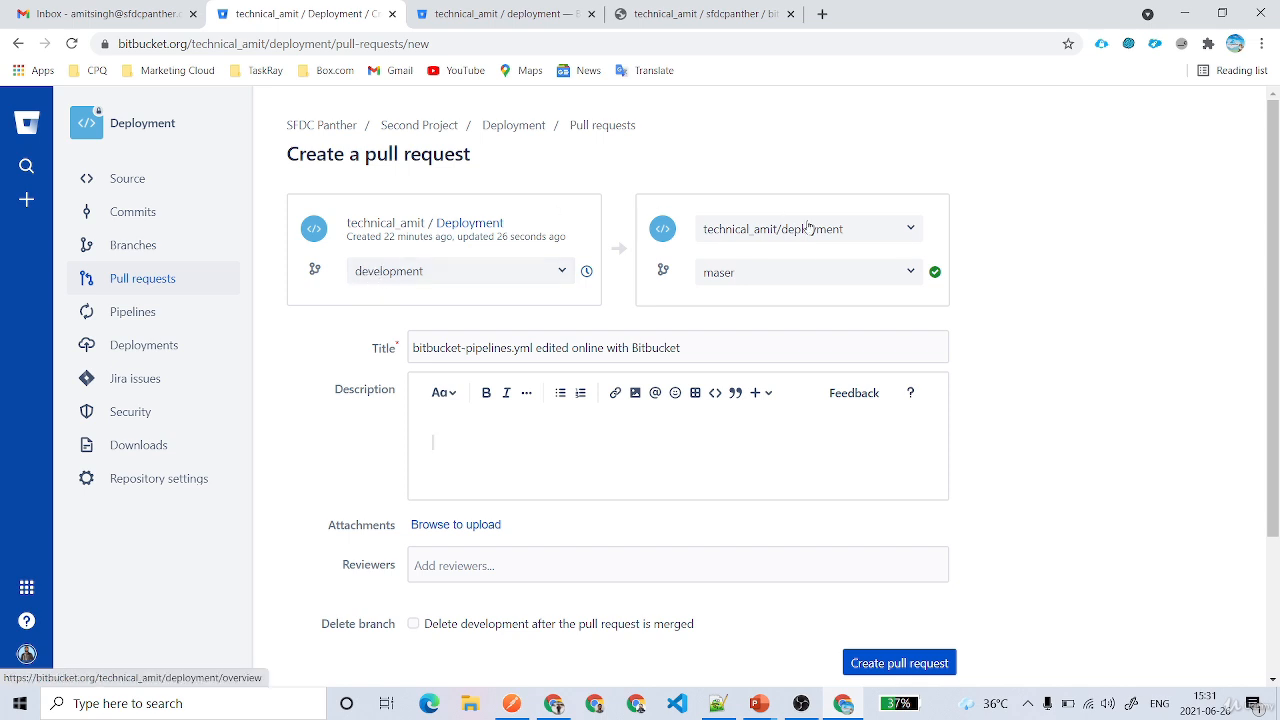
pyautogui.scroll(-3, 500, 503)
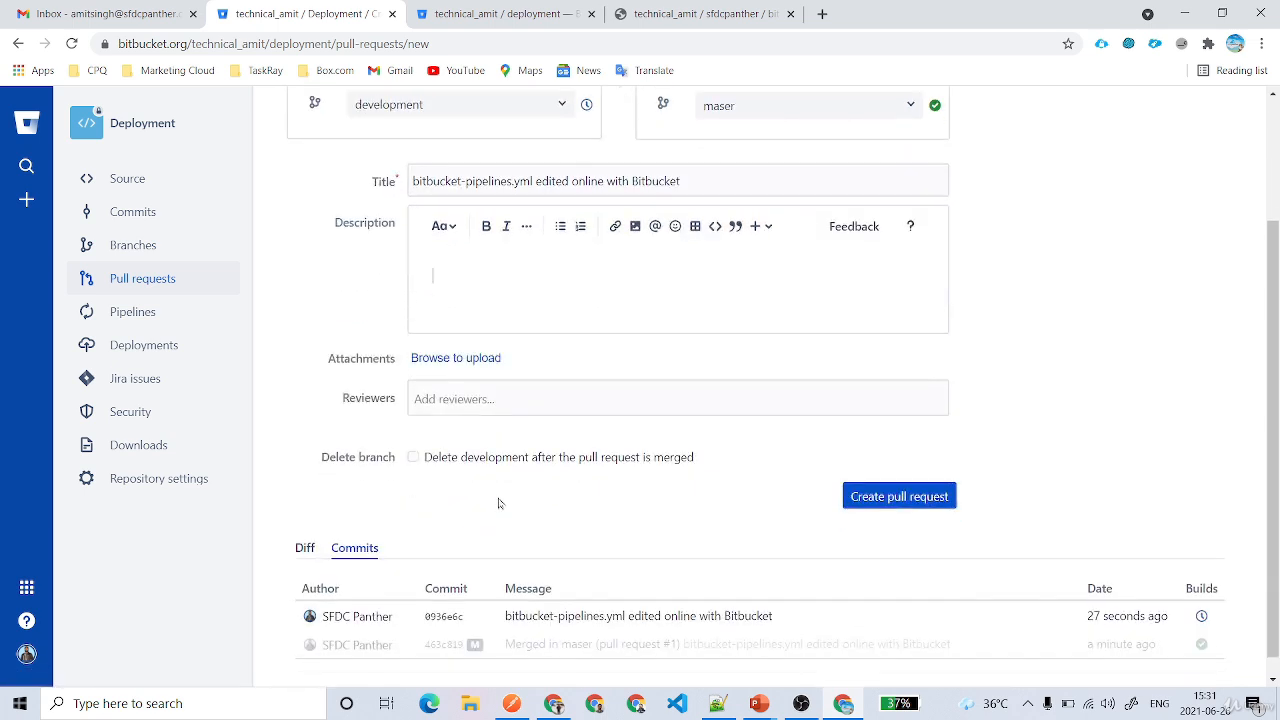
pyautogui.click(481, 400)
pyautogui.write('ami')
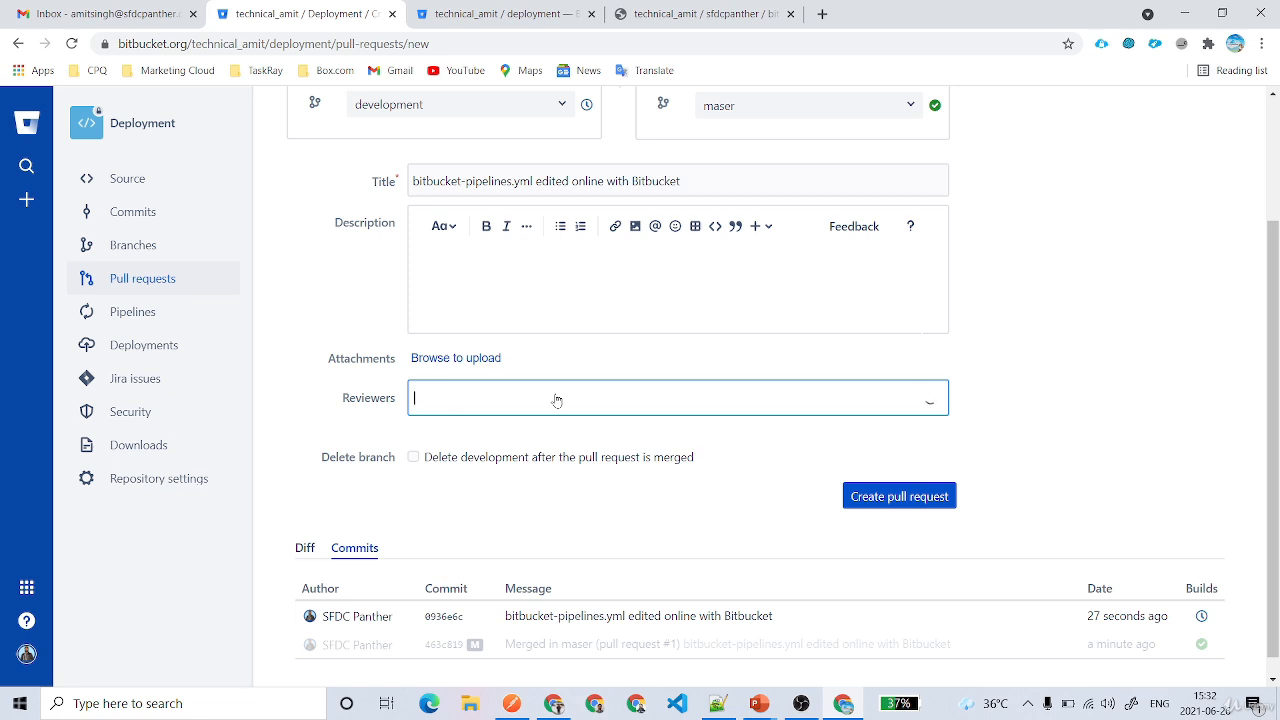
pyautogui.write('sfdc pan')
pyautogui.press('BackSpace')
pyautogui.press('BackSpace')
pyautogui.press('BackSpace')
pyautogui.press('BackSpace')
pyautogui.press('BackSpace')
pyautogui.press('BackSpace')
pyautogui.press('BackSpace')
pyautogui.press('BackSpace')
pyautogui.click(1015, 378)
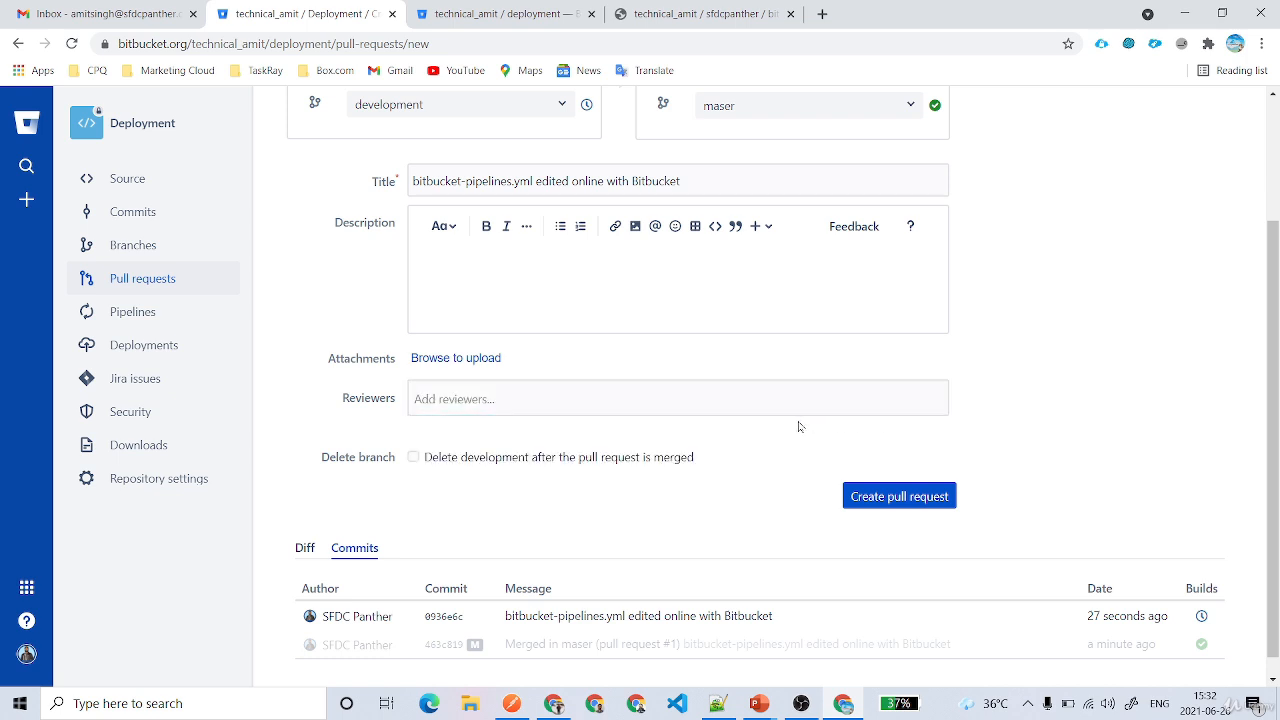
# - Create the pull request from development into maser with an empty description and no reviewers, and merge it
pyautogui.moveTo(1203, 620)
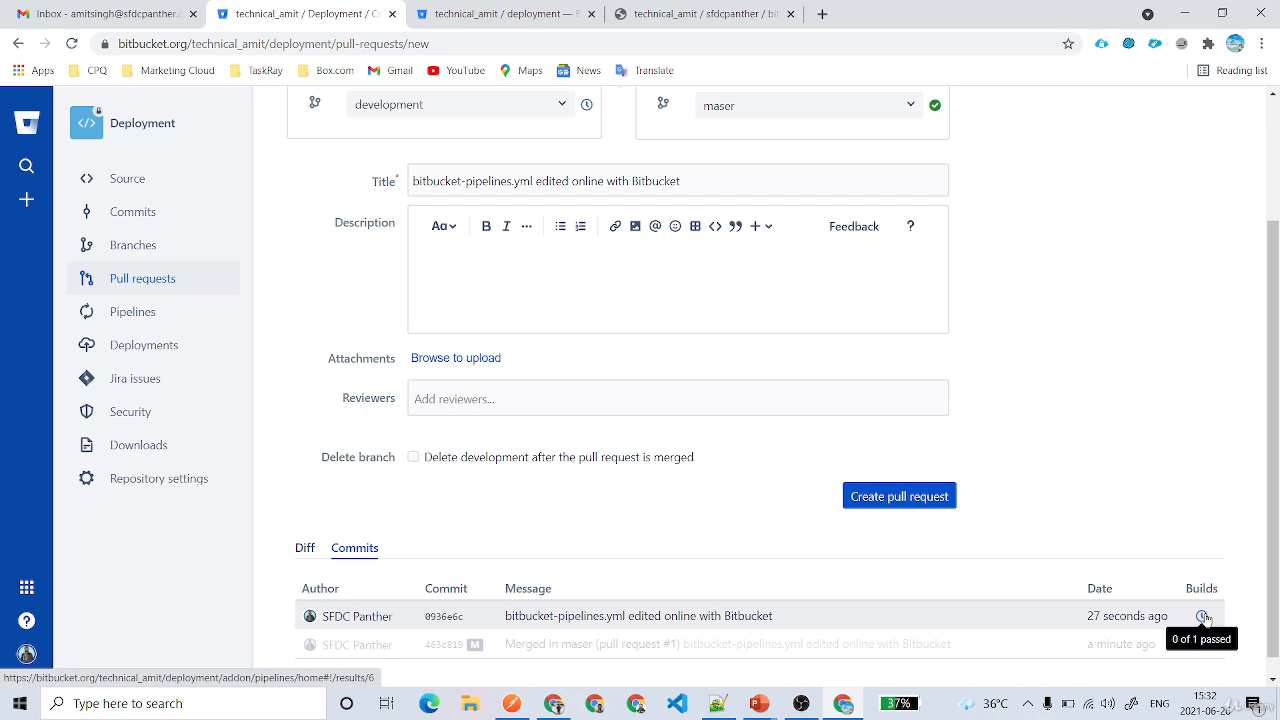
pyautogui.click(863, 494)
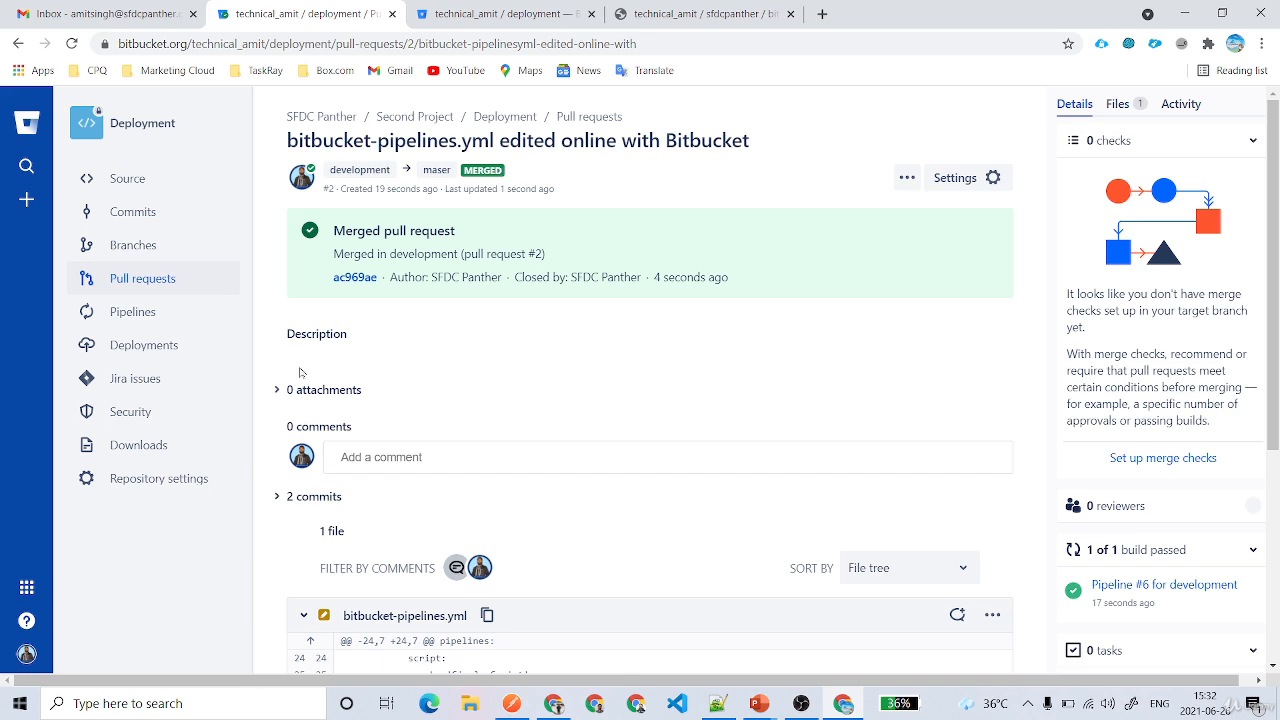
# - Open the results of the maser branch pipeline run triggered by merging pull request #2
pyautogui.hotkey('ctrl', 'Tab')
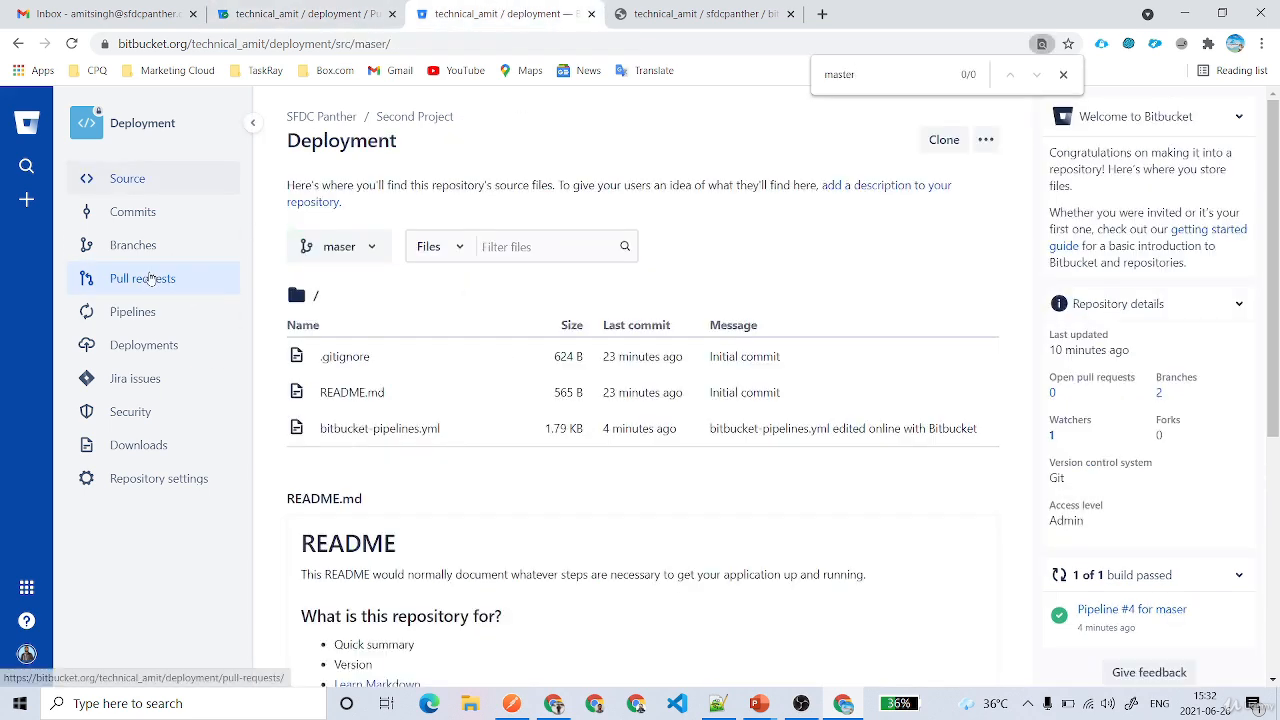
pyautogui.click(145, 278)
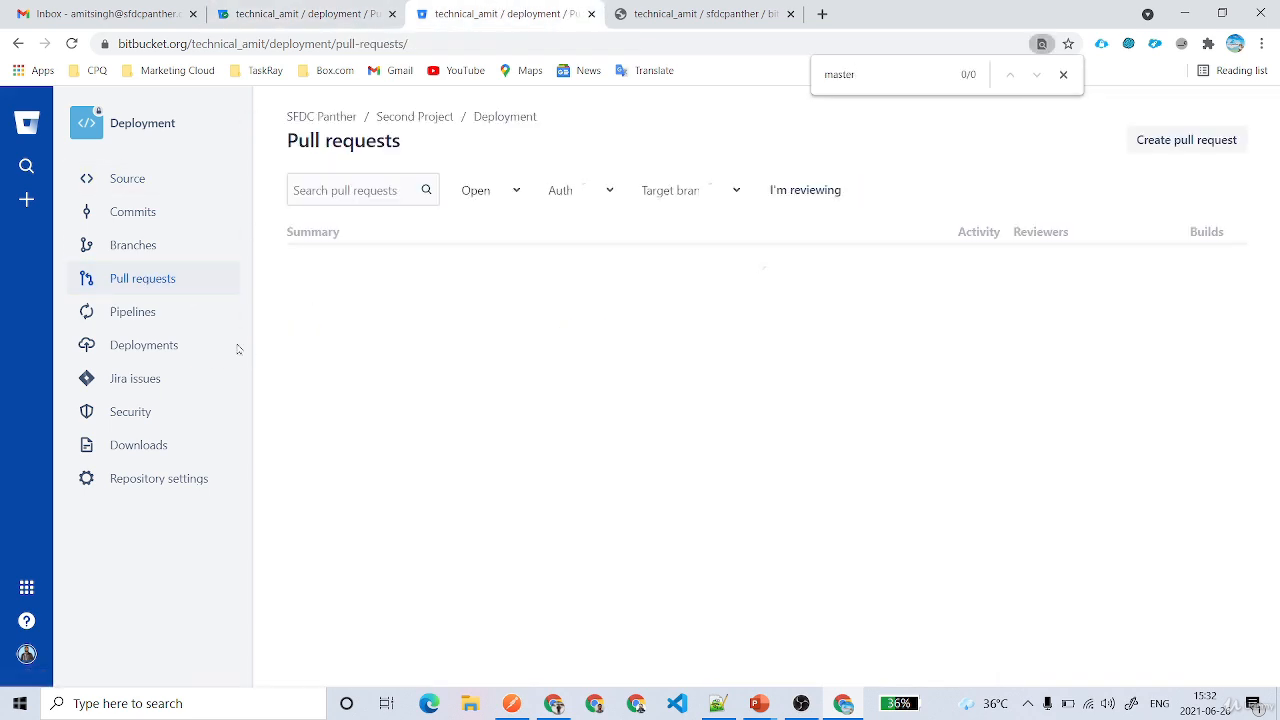
pyautogui.click(131, 314)
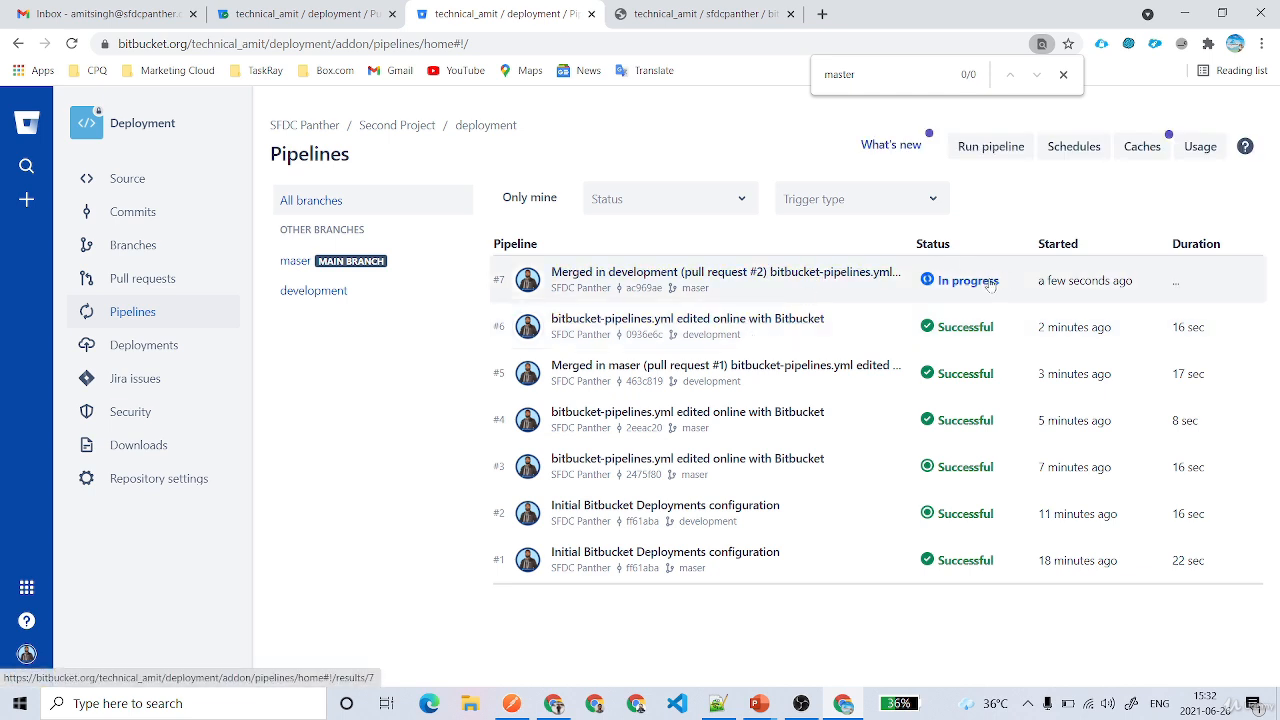
pyautogui.click(672, 275)
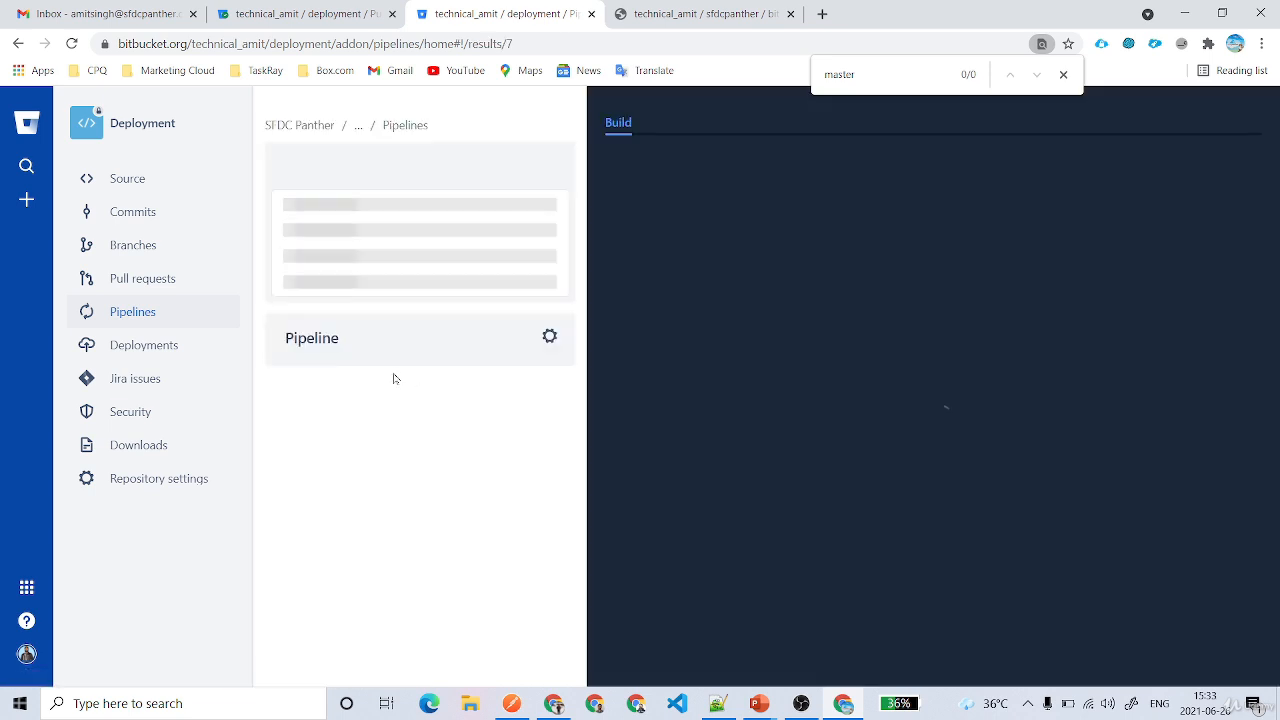